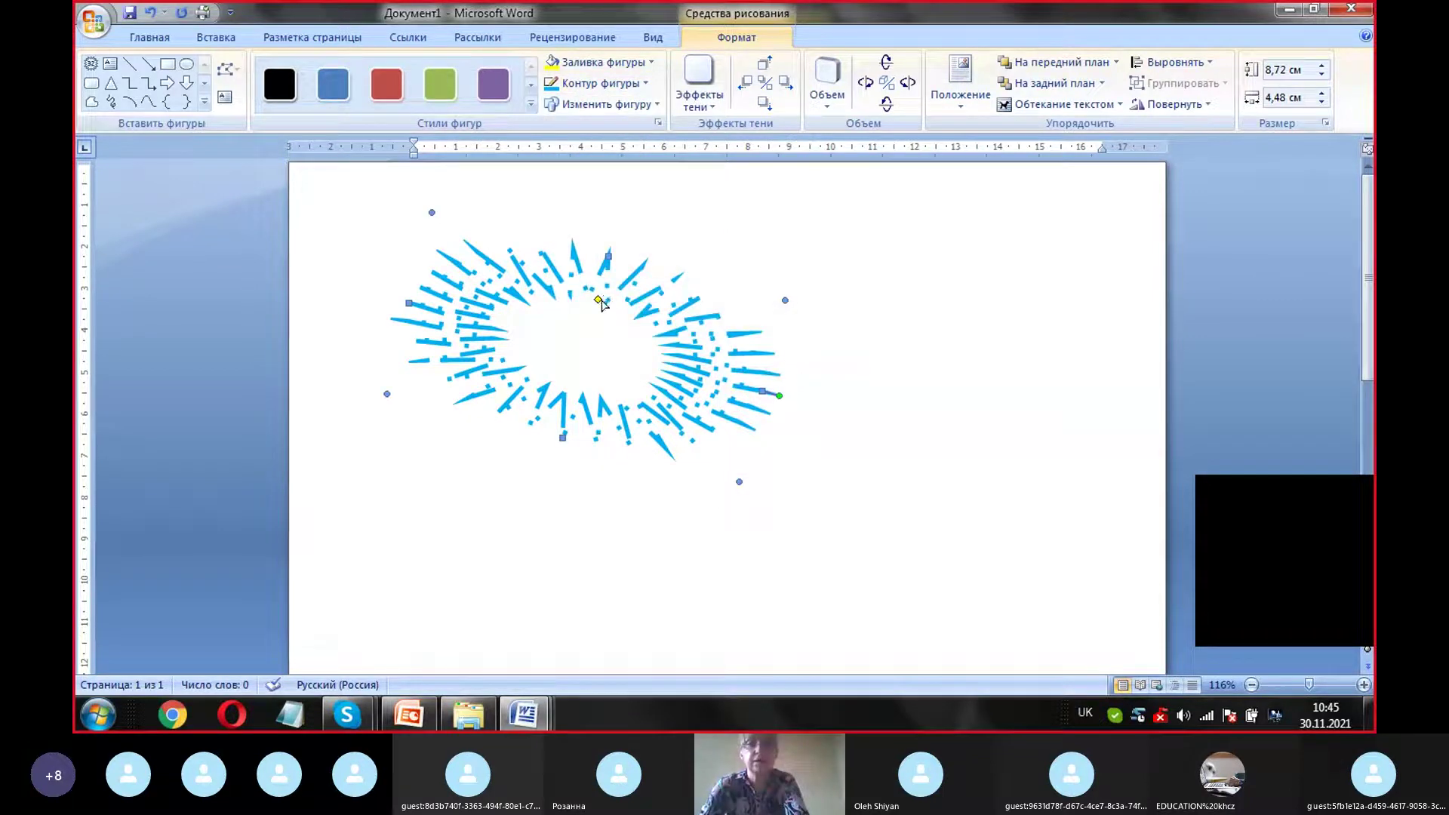
# Step: Stretch the blue starburst downward so its width setting is about 7.42 cm
pyautogui.moveTo(562, 437); pyautogui.dragTo(521, 552)
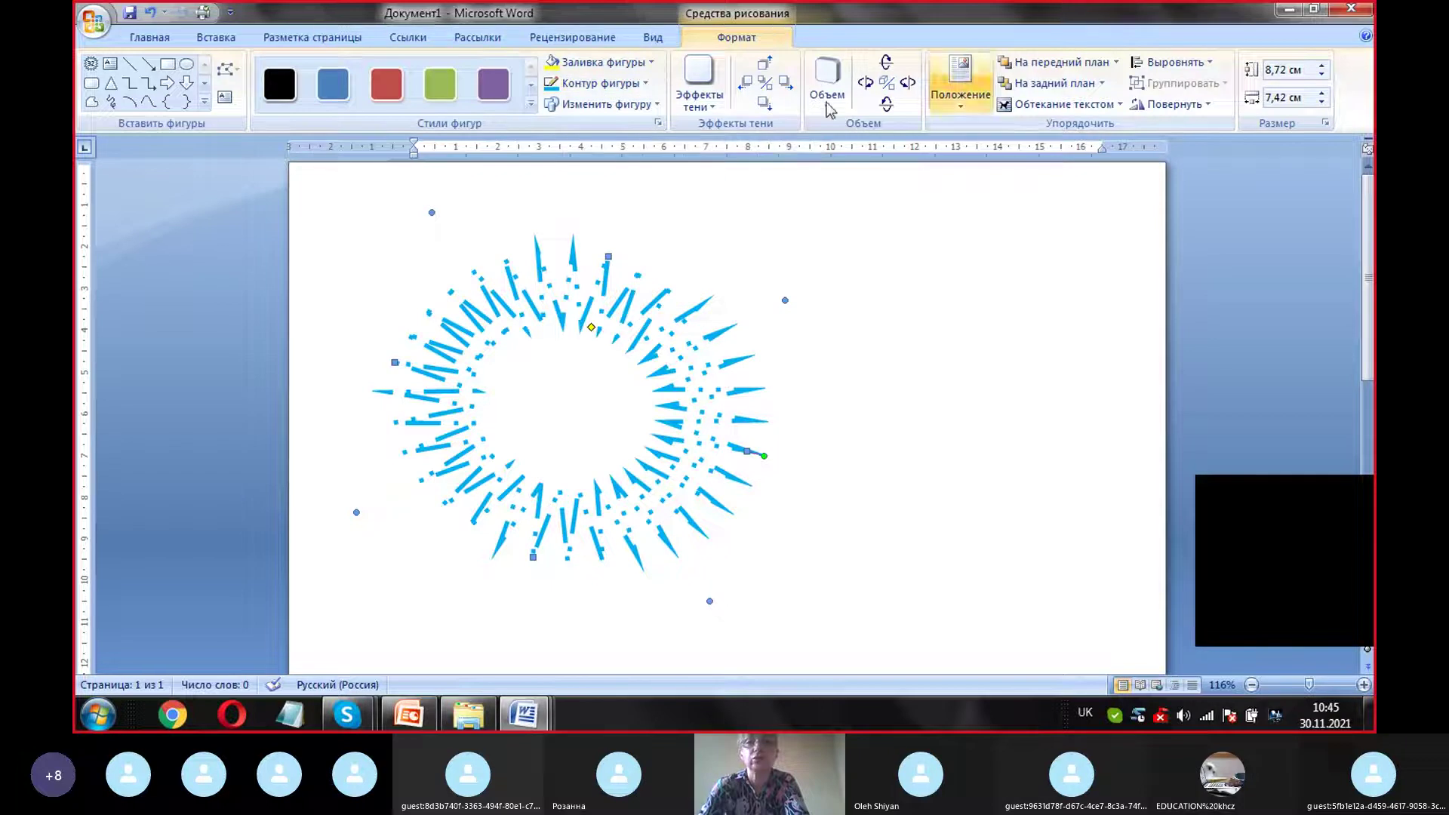
pyautogui.click(420, 93)
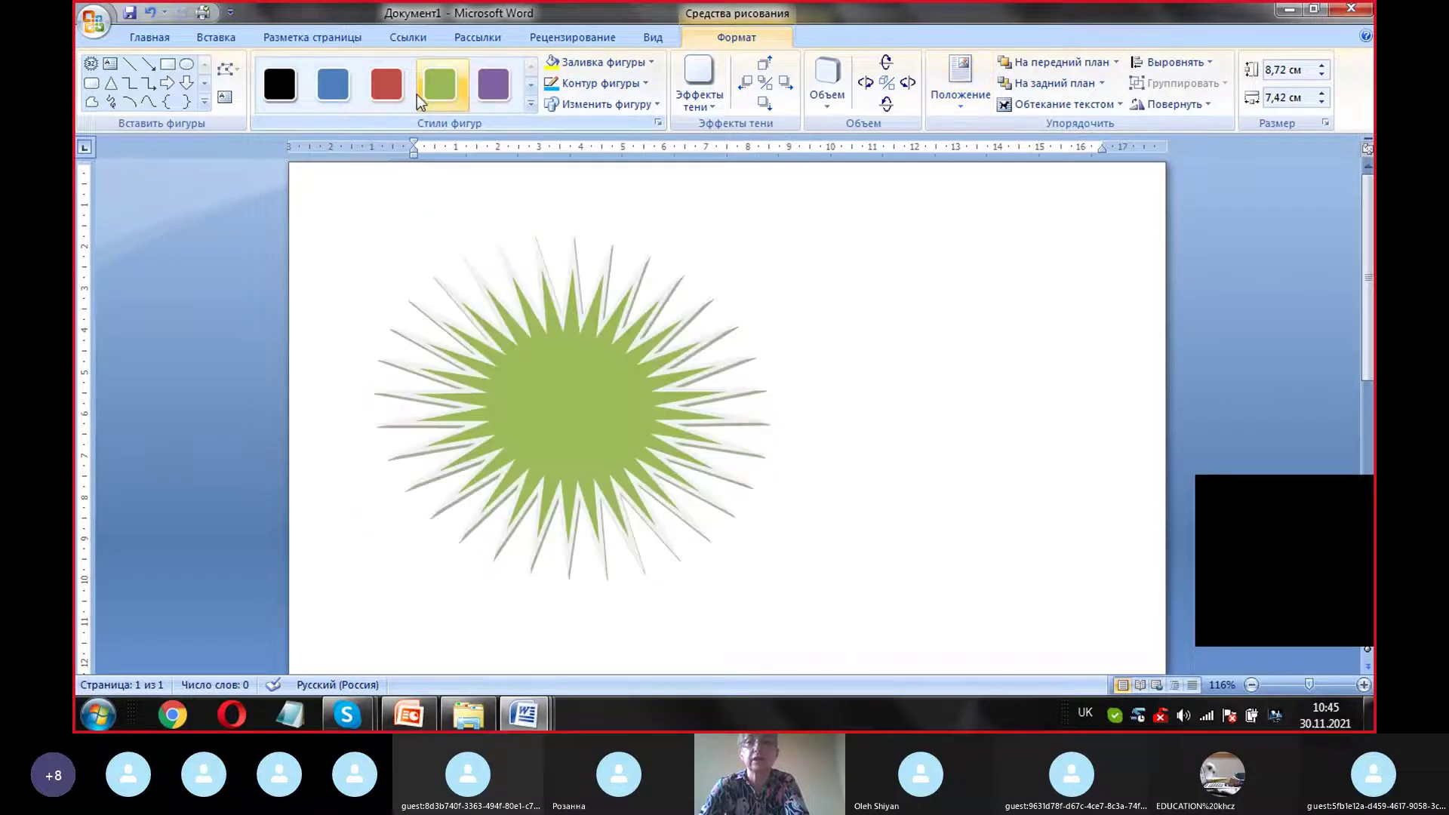
# Step: In the starburst's format settings, set the line colour to standard green and the dash pattern to dotted
pyautogui.rightClick(697, 398)
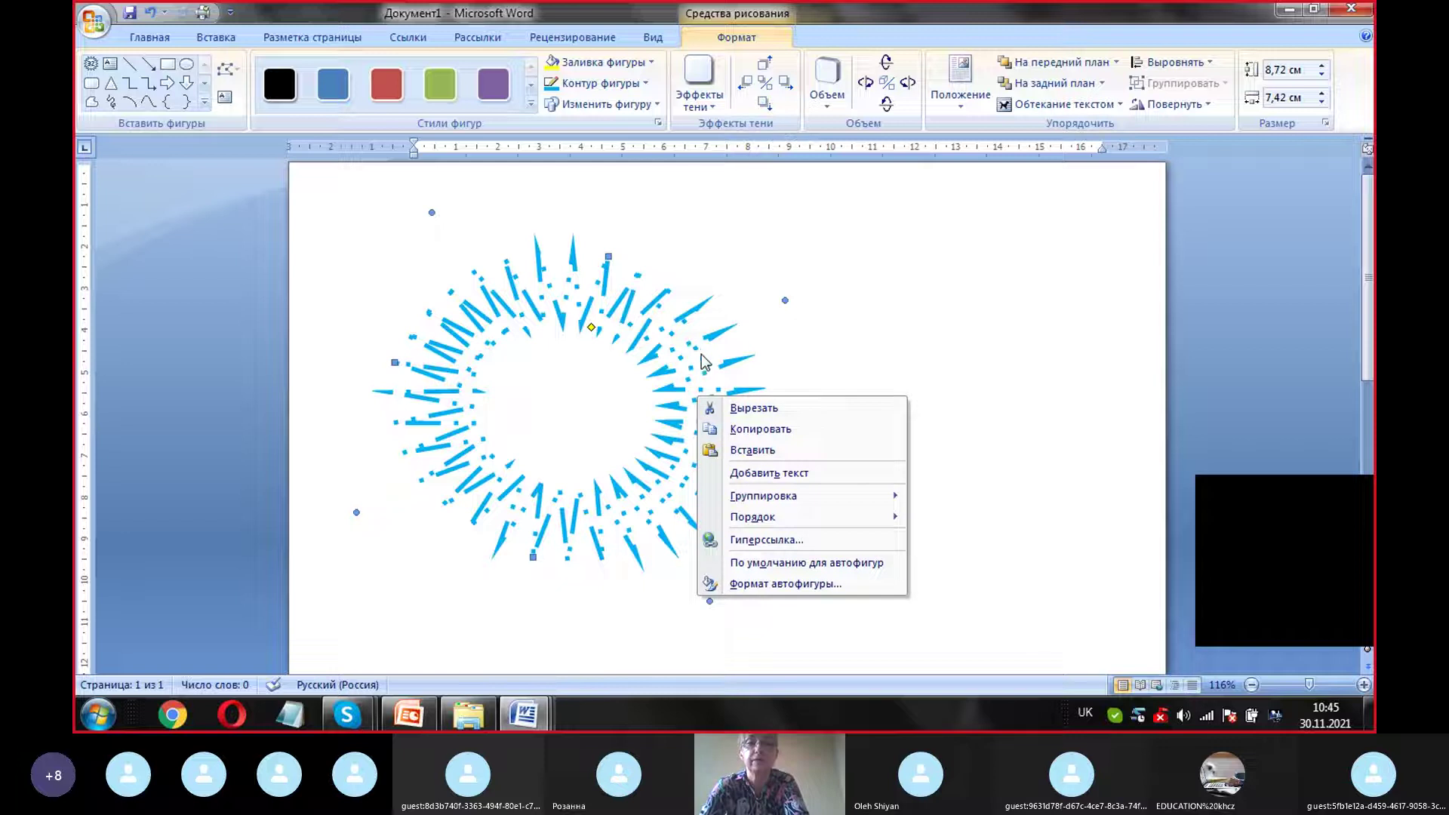
pyautogui.click(770, 588)
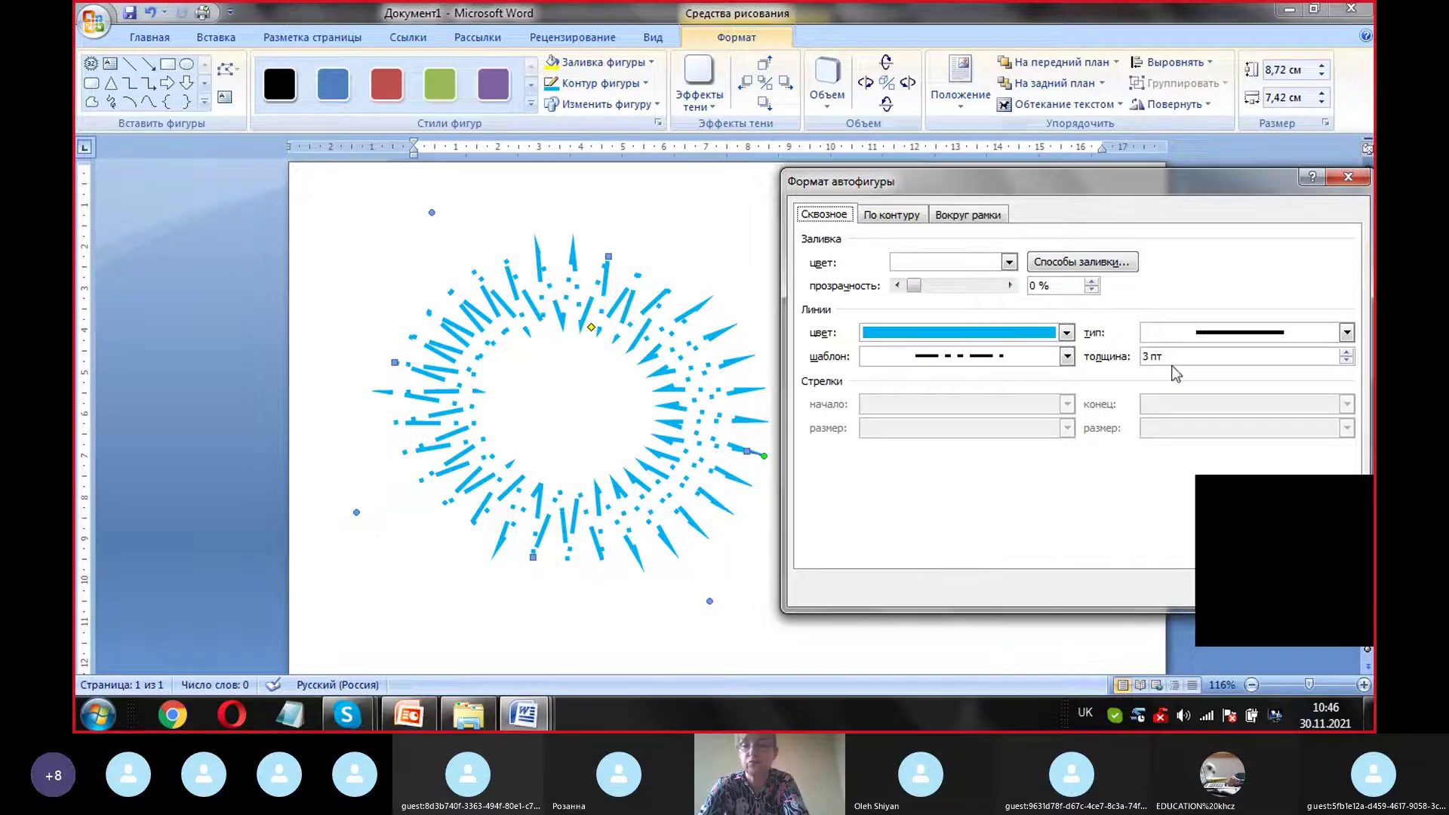
pyautogui.click(1066, 334)
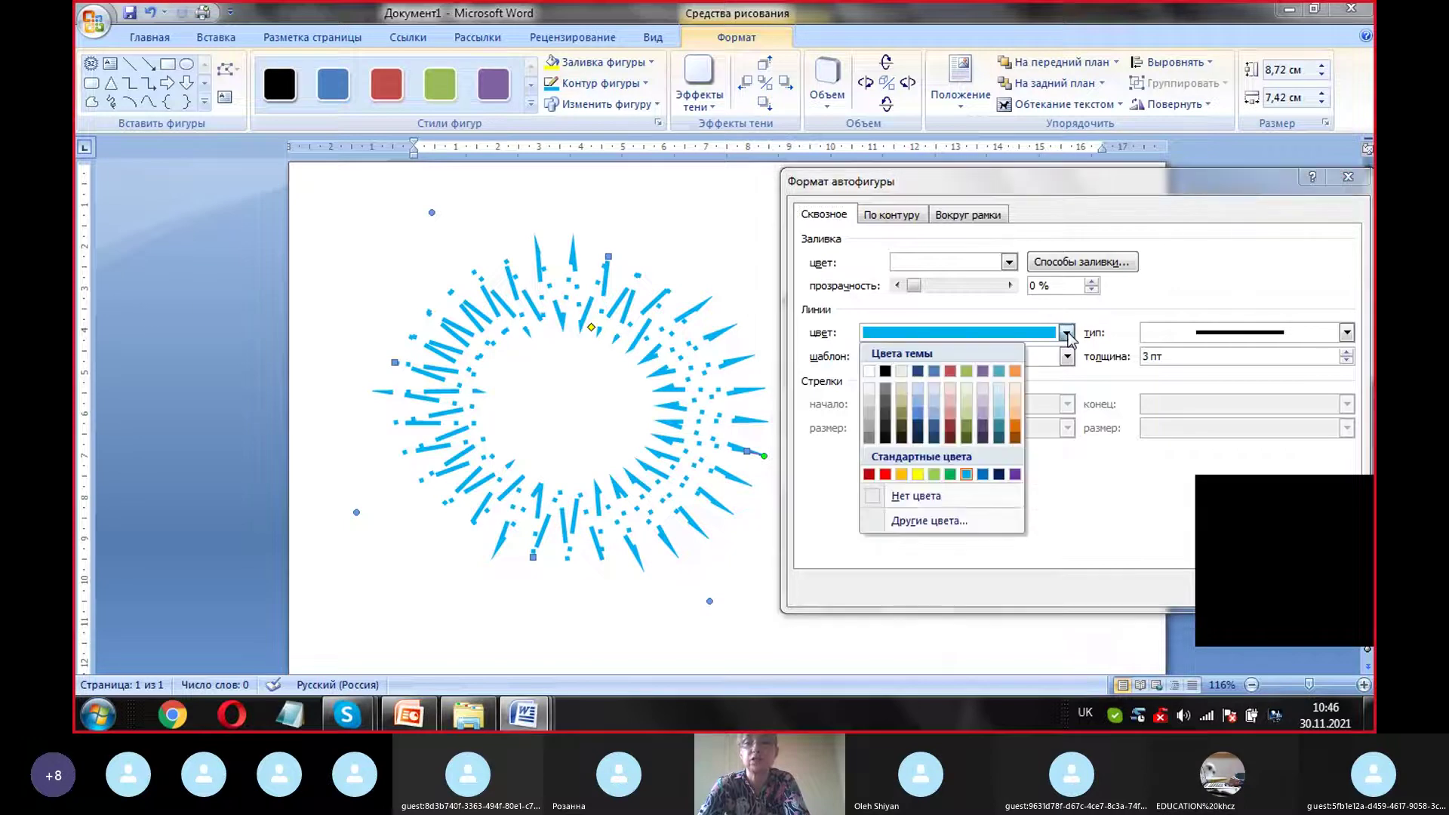
pyautogui.click(949, 474)
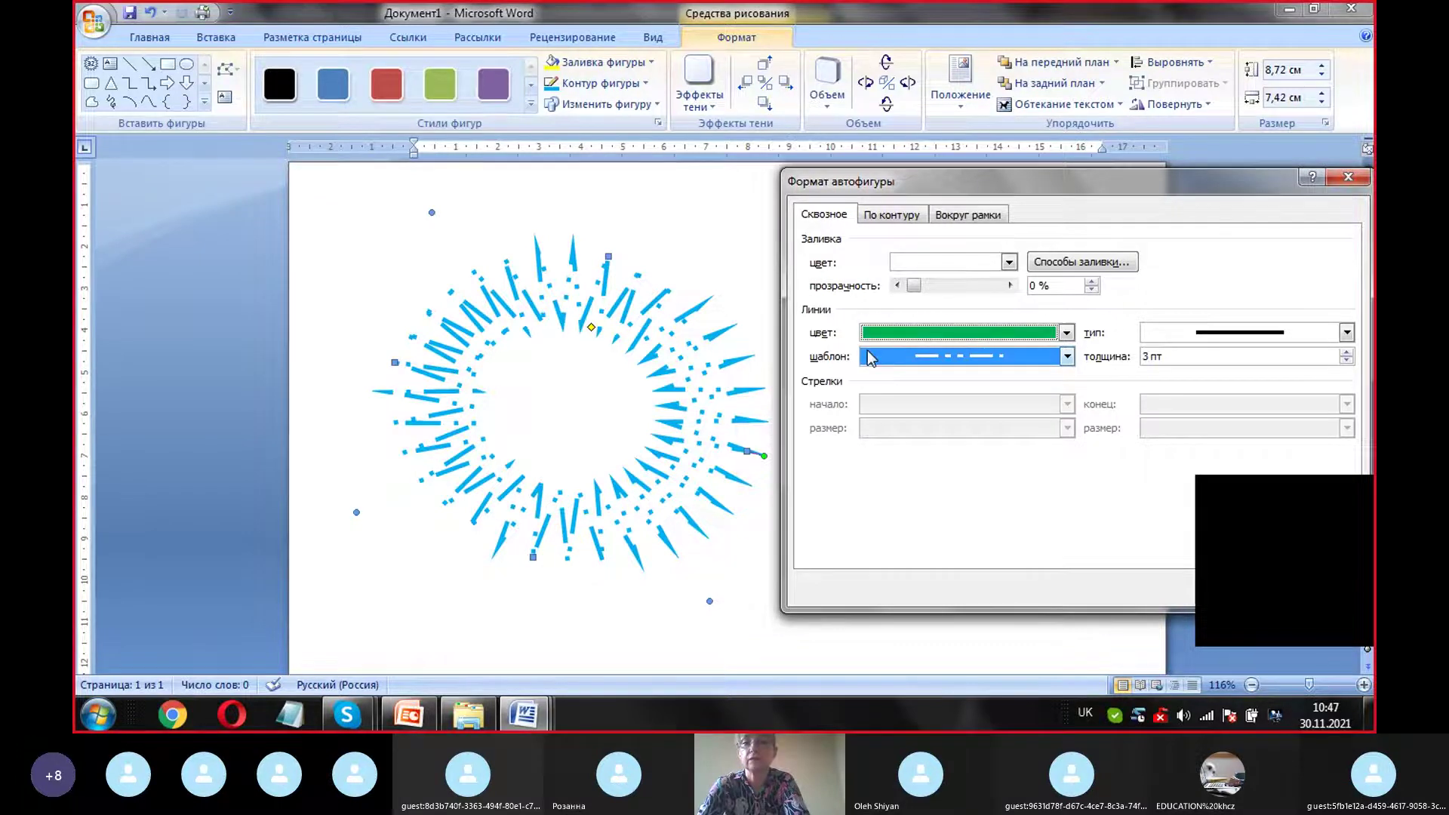
pyautogui.moveTo(1253, 183); pyautogui.dragTo(1057, 89)
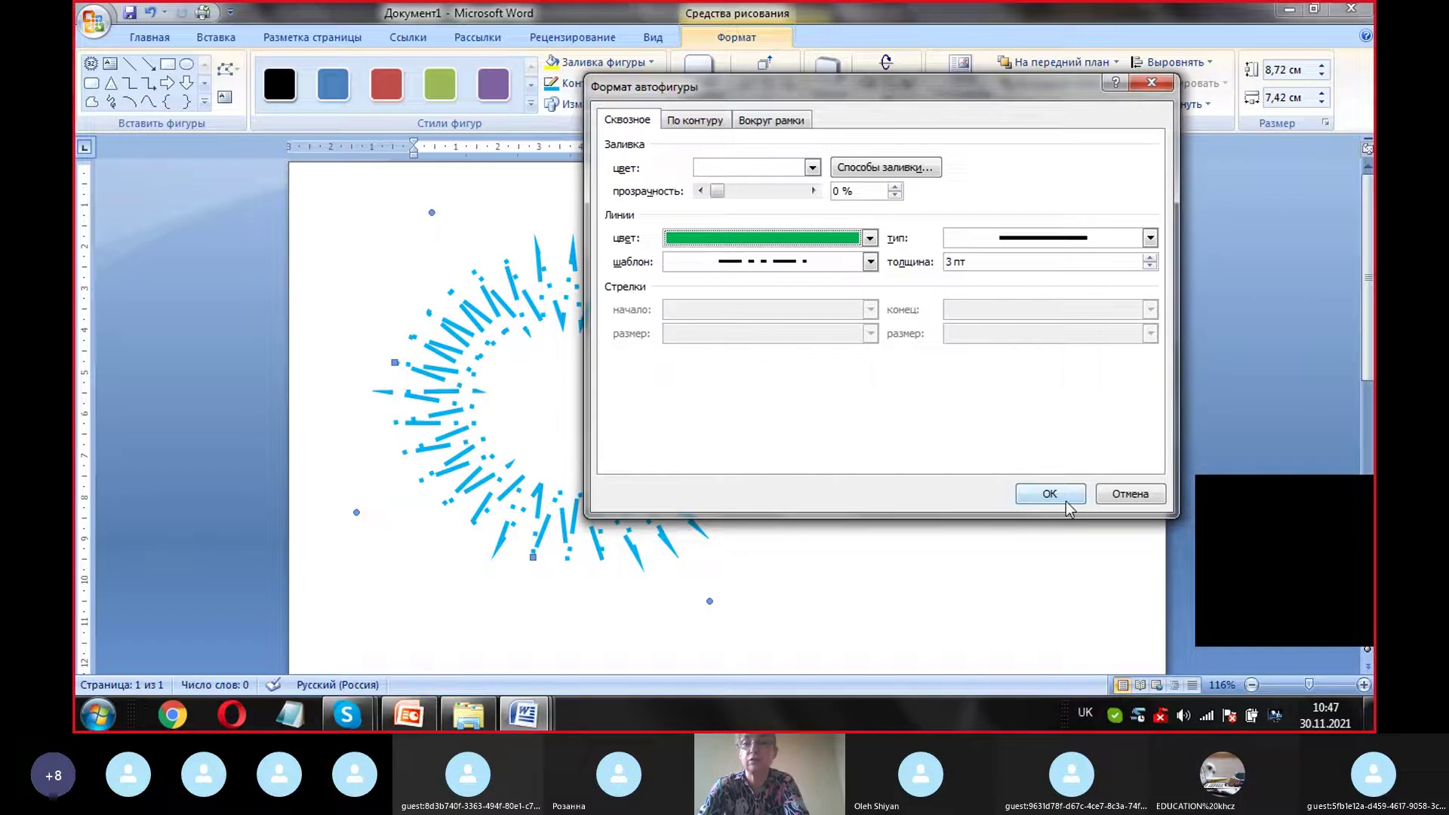
pyautogui.moveTo(1049, 97); pyautogui.dragTo(1285, 80)
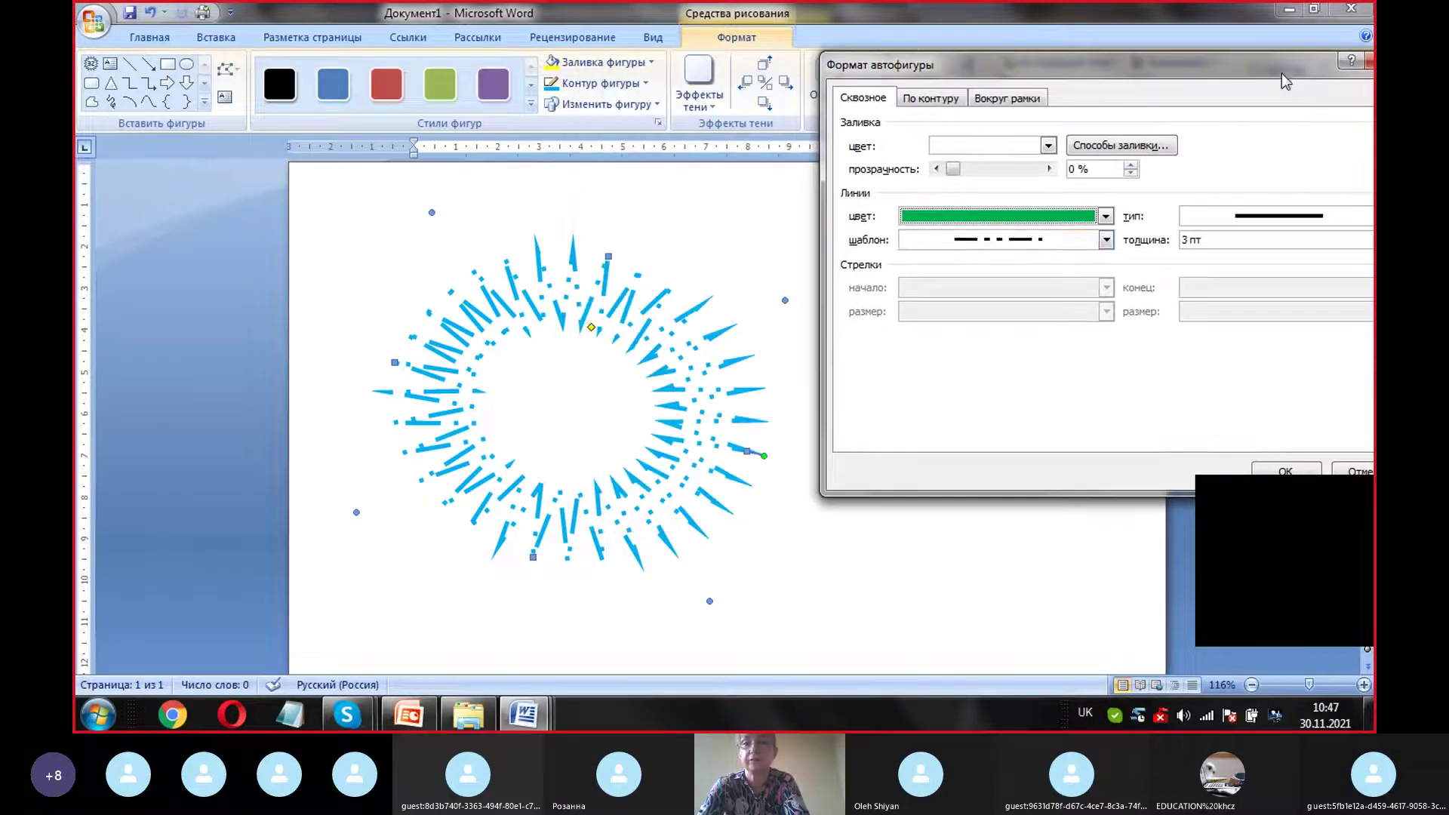
pyautogui.click(1106, 240)
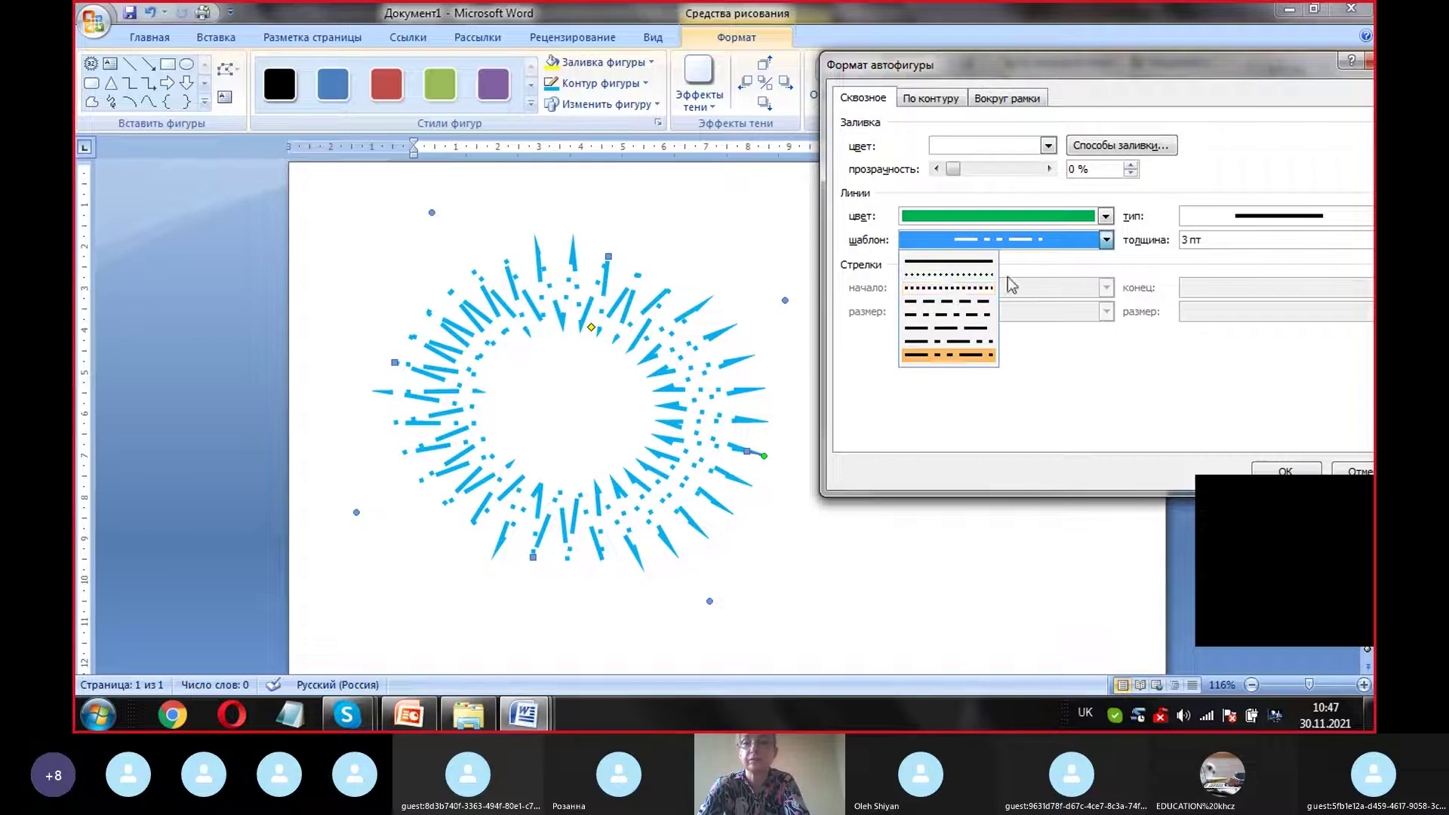
pyautogui.click(953, 286)
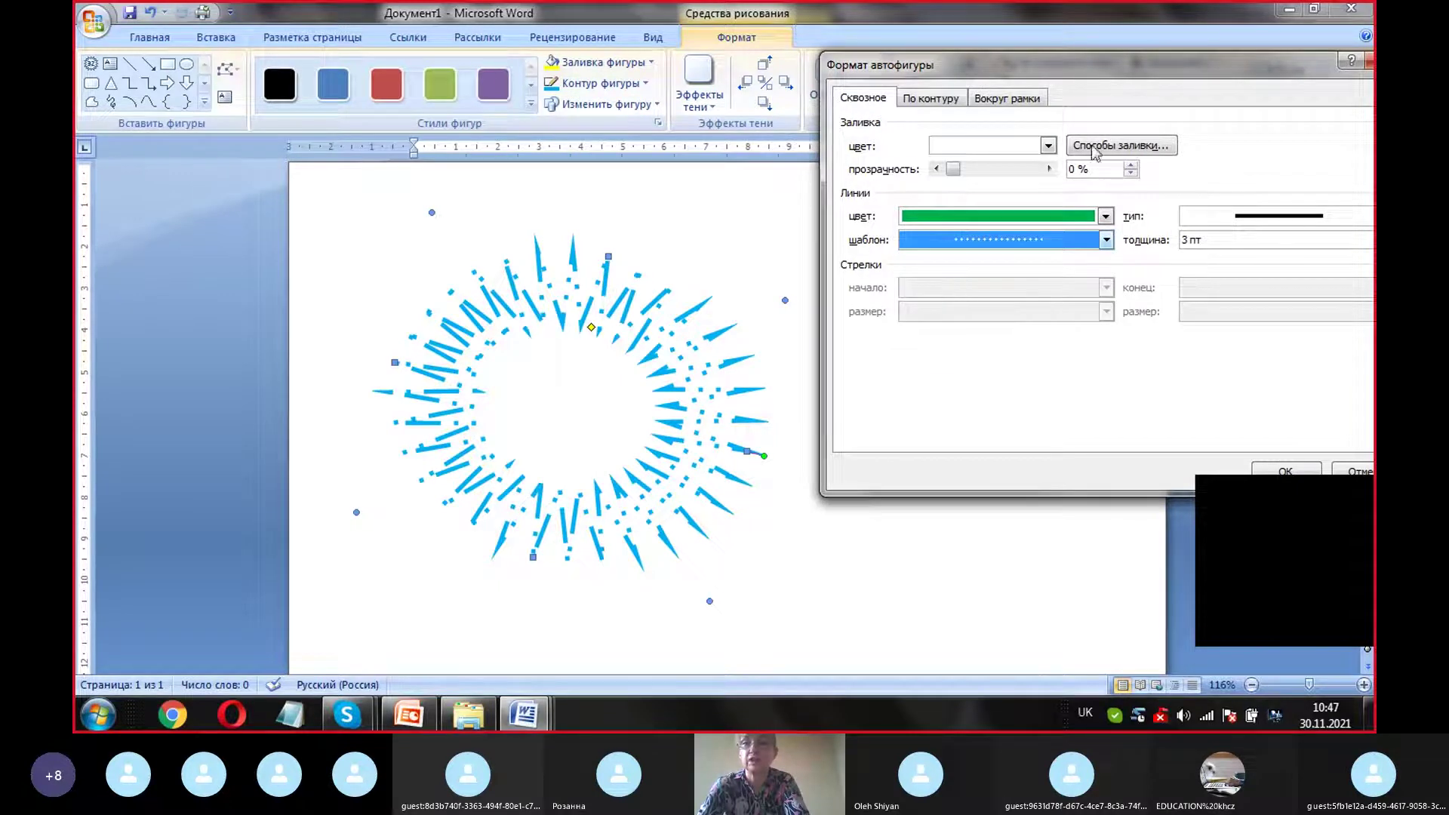
# Step: Fill the starburst with the picture Хризантема.jpg from the Образцы изображений folder and apply the formatting
pyautogui.click(1048, 147)
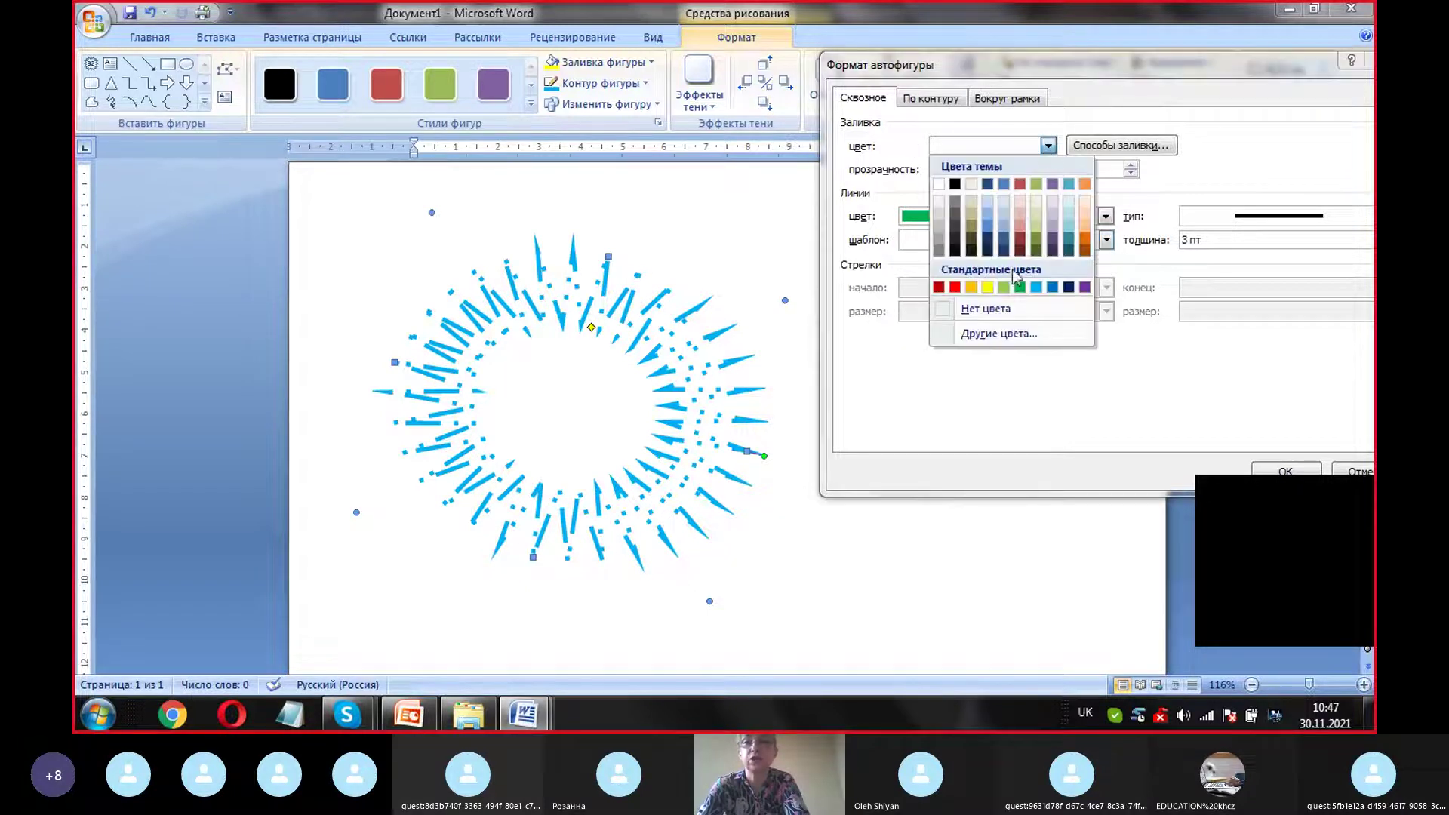
pyautogui.click(1099, 157)
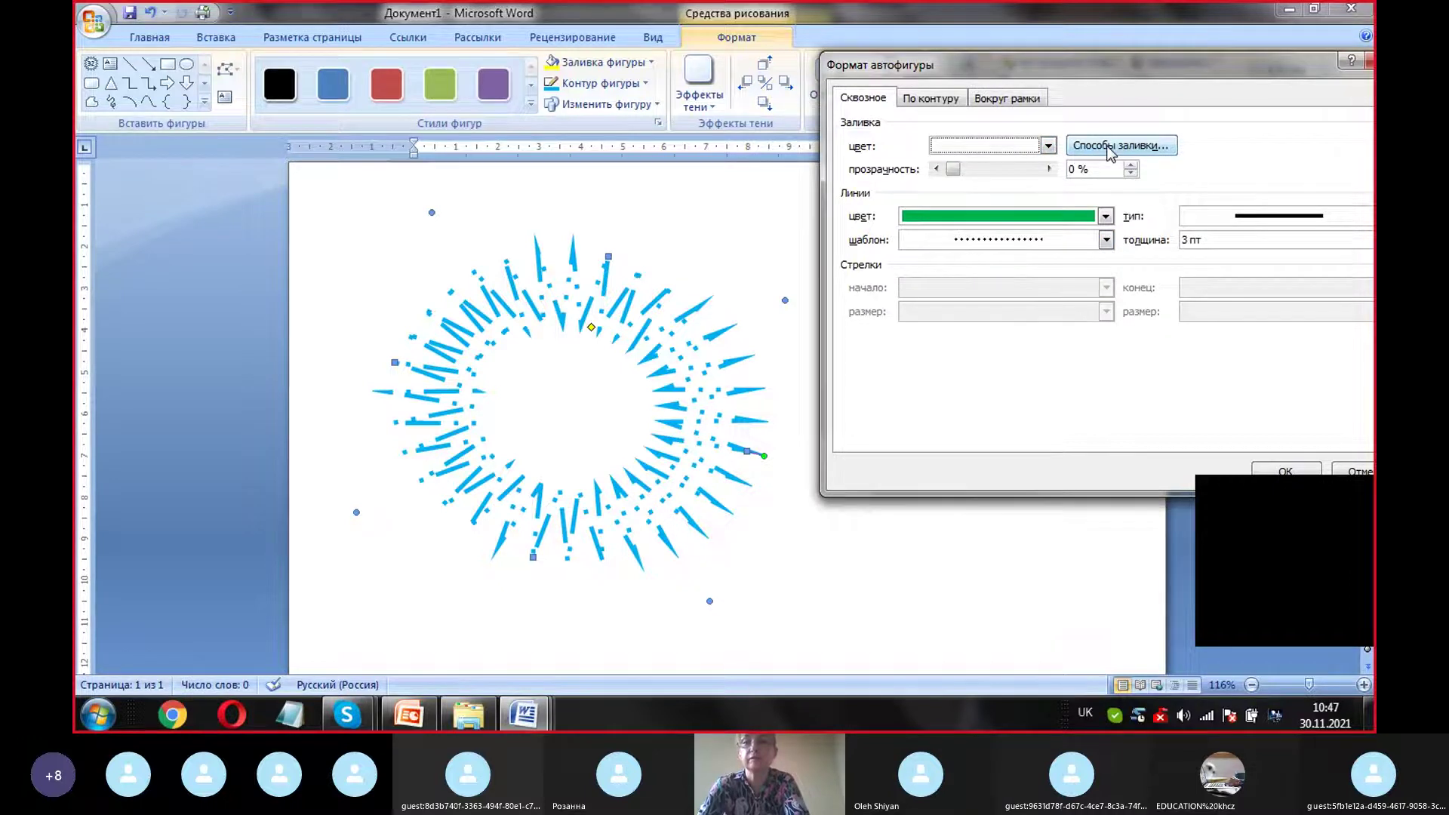
pyautogui.click(1109, 150)
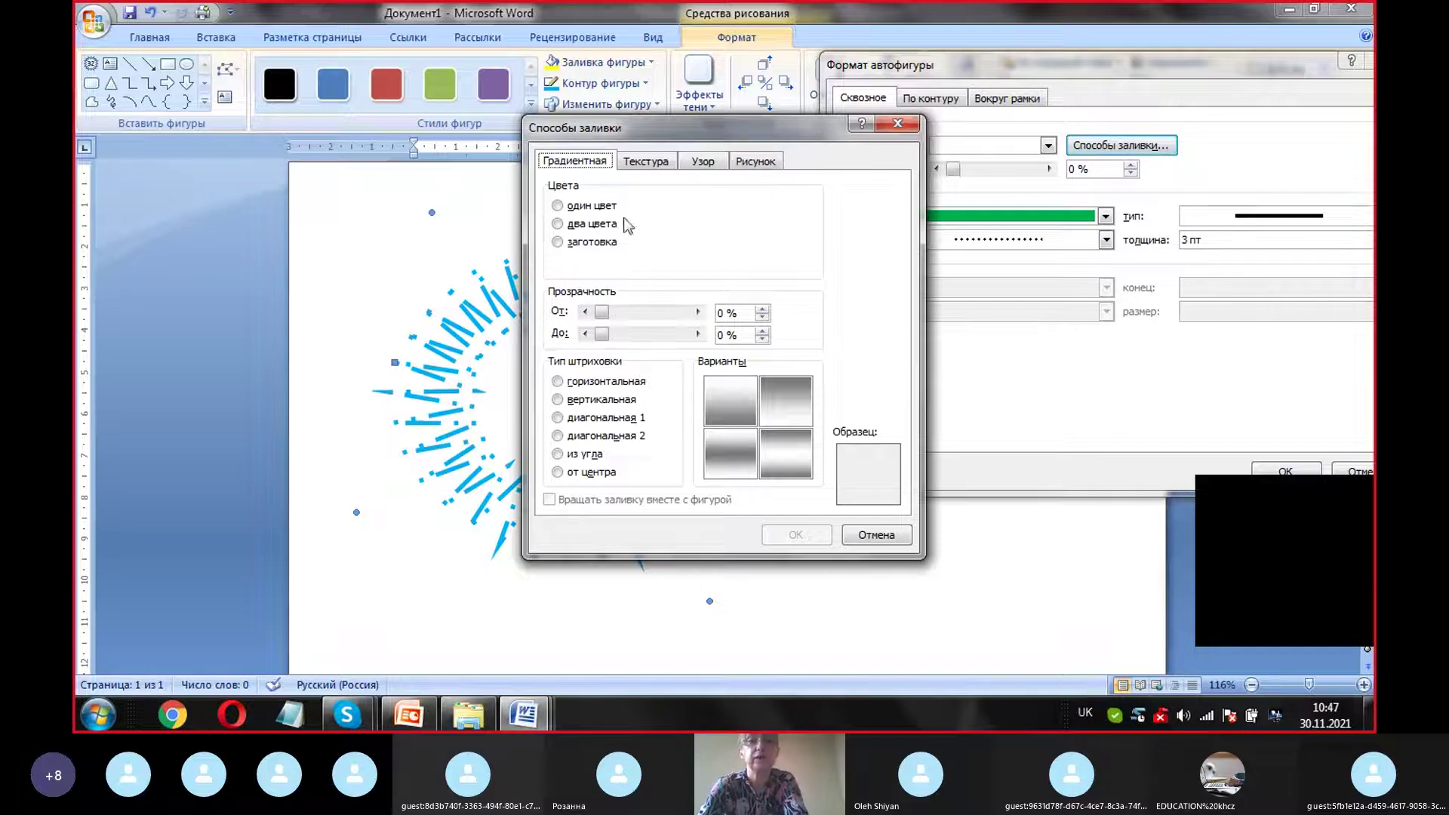
pyautogui.click(745, 165)
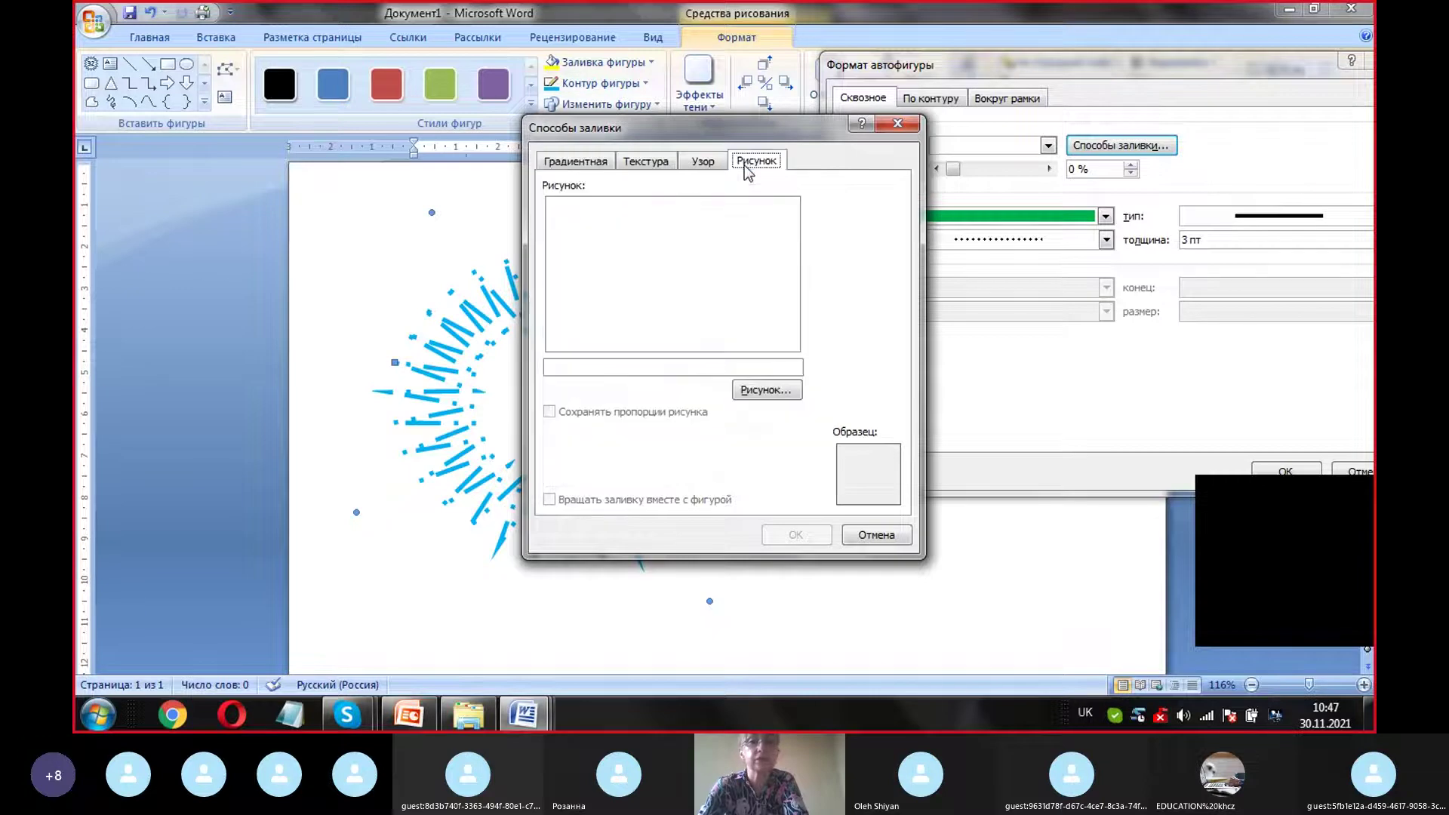
pyautogui.click(743, 391)
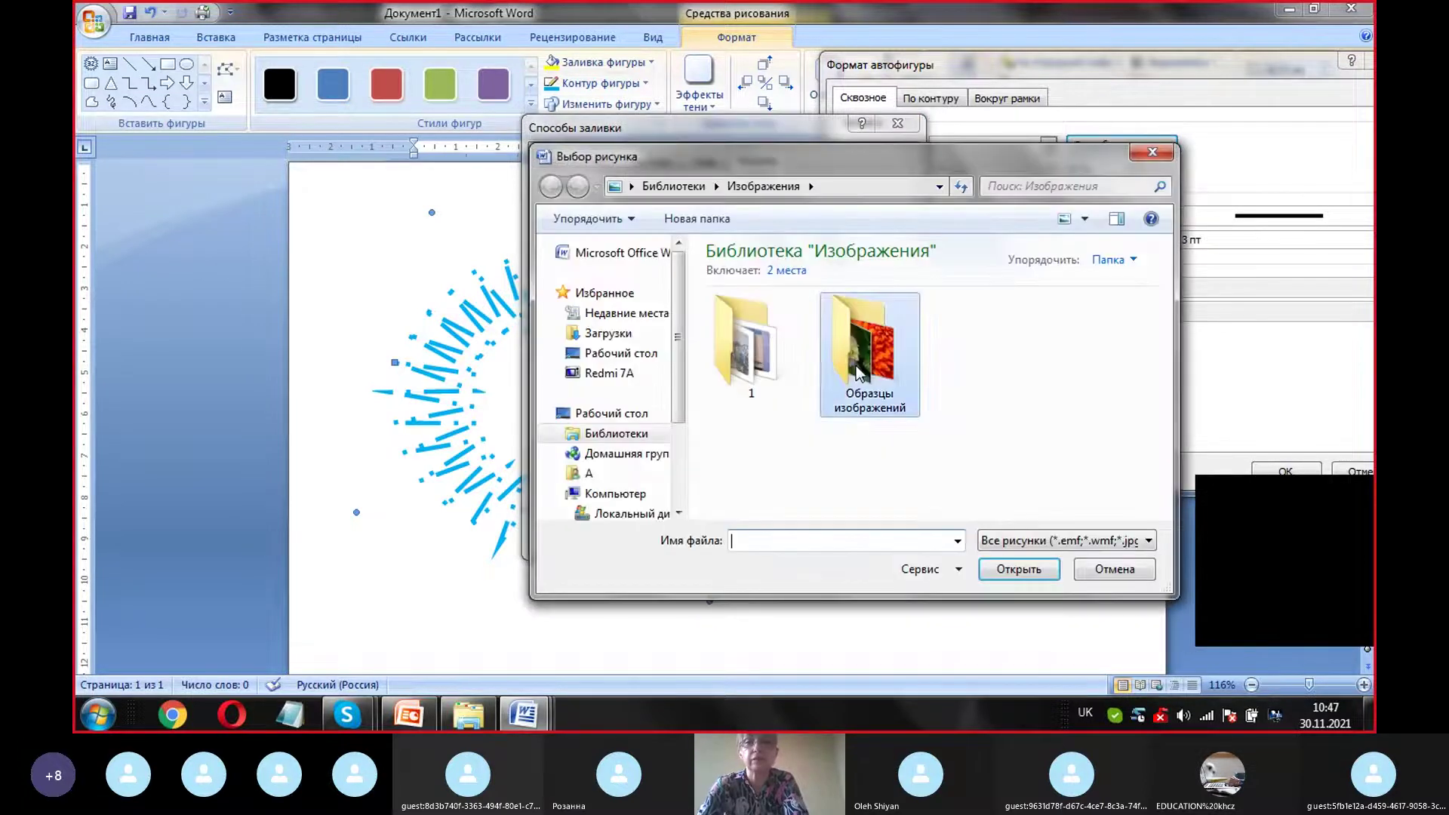
pyautogui.doubleClick(858, 372)
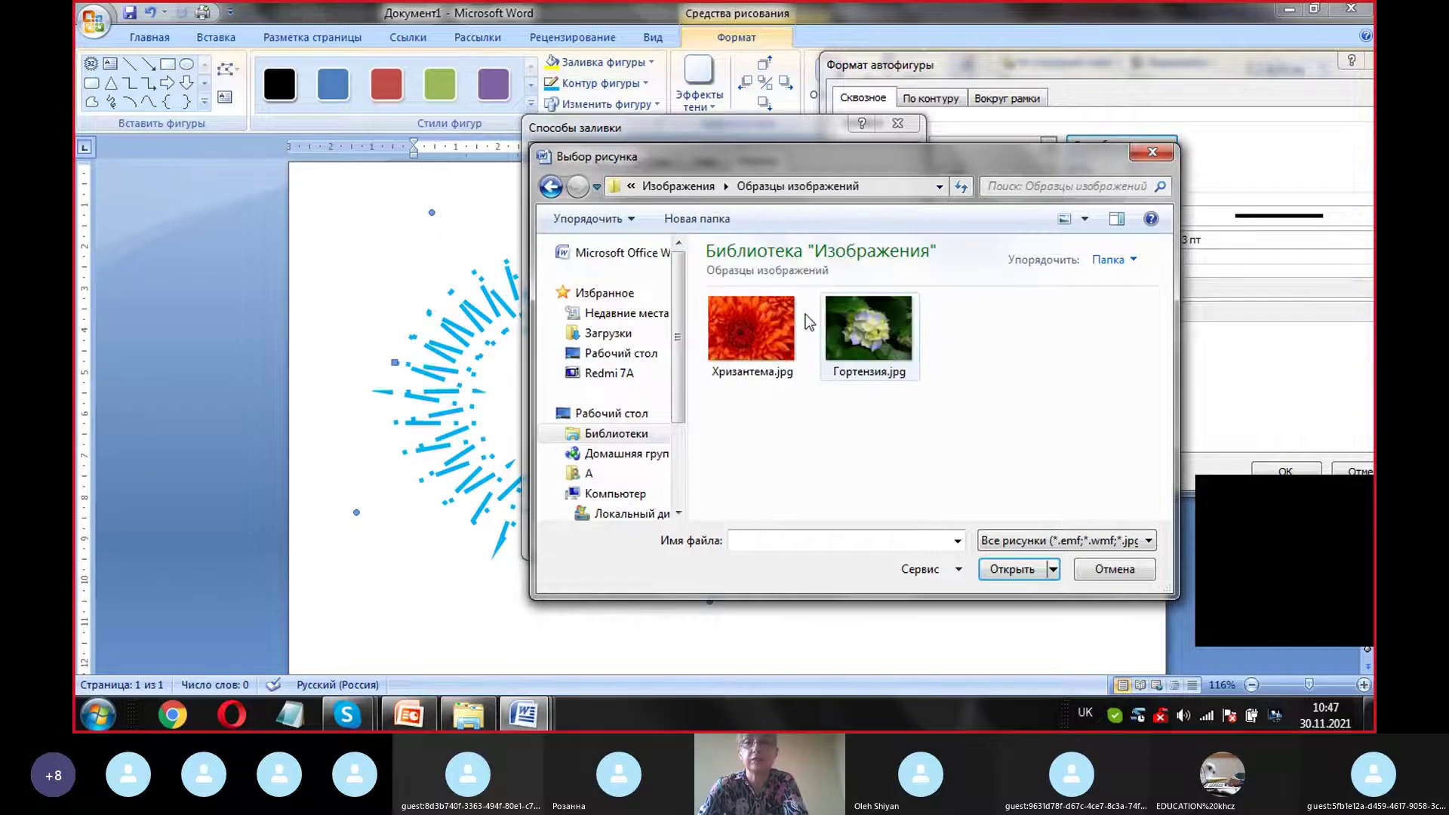
pyautogui.click(745, 327)
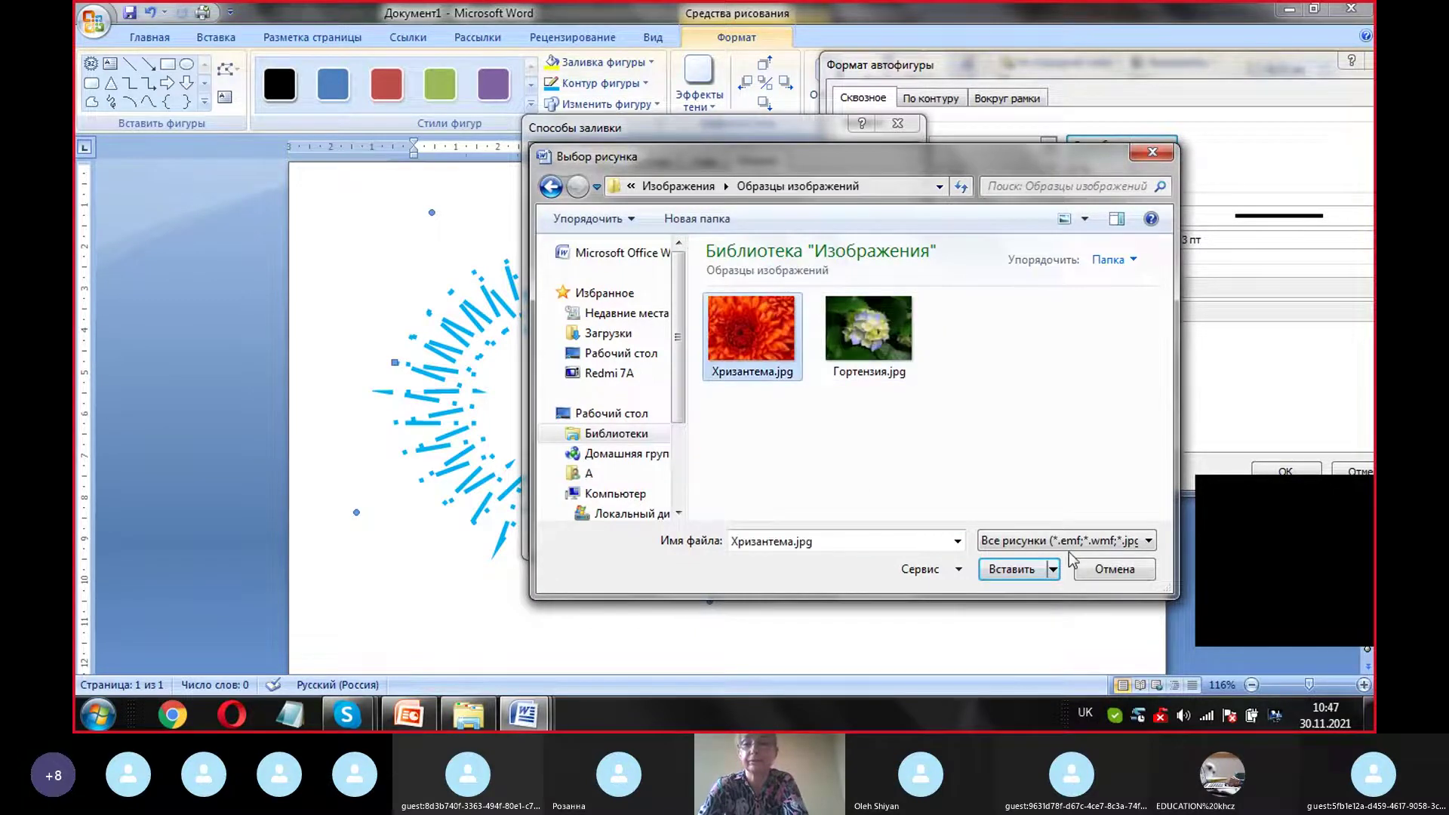
pyautogui.click(1029, 579)
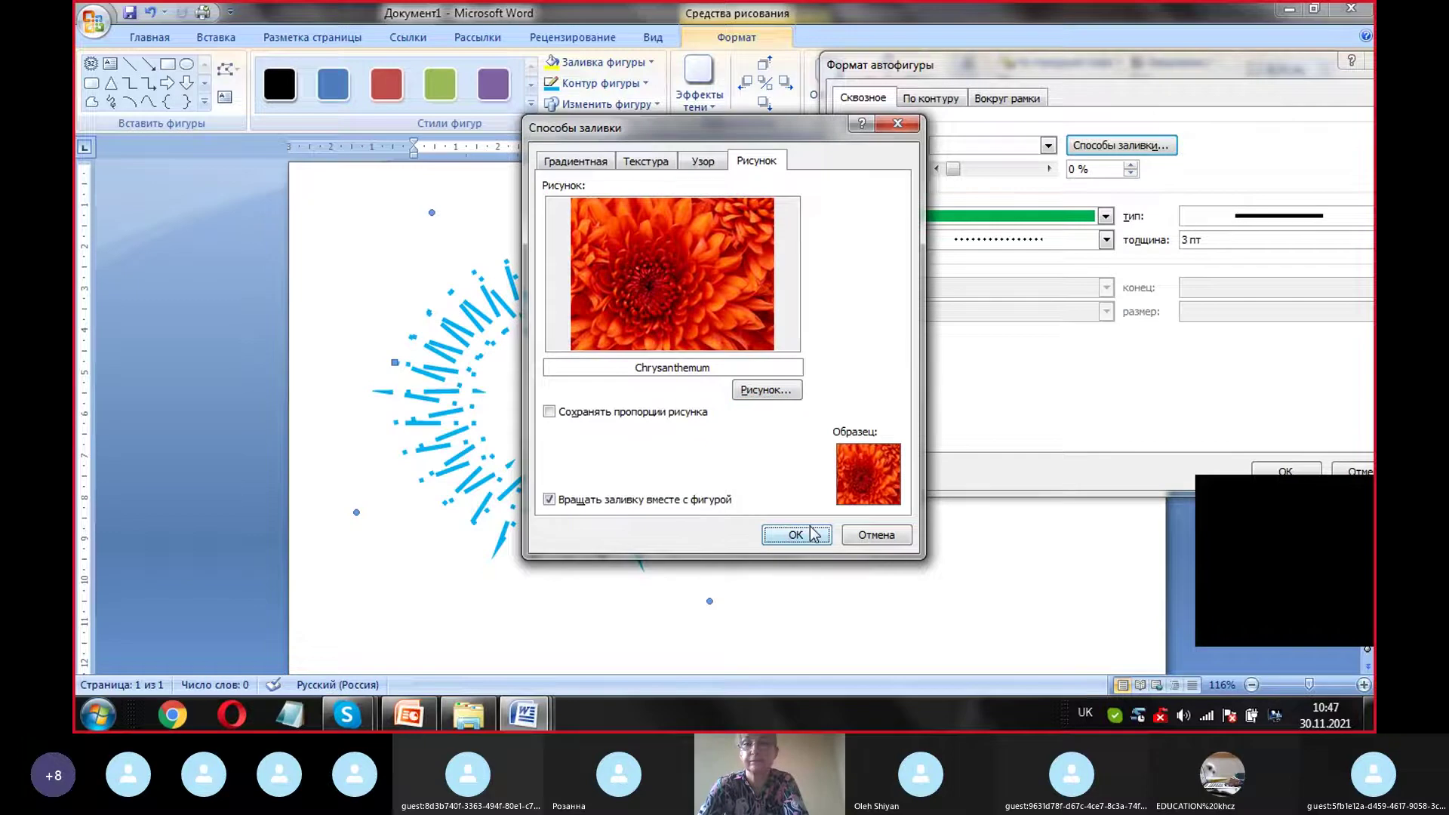
pyautogui.click(811, 533)
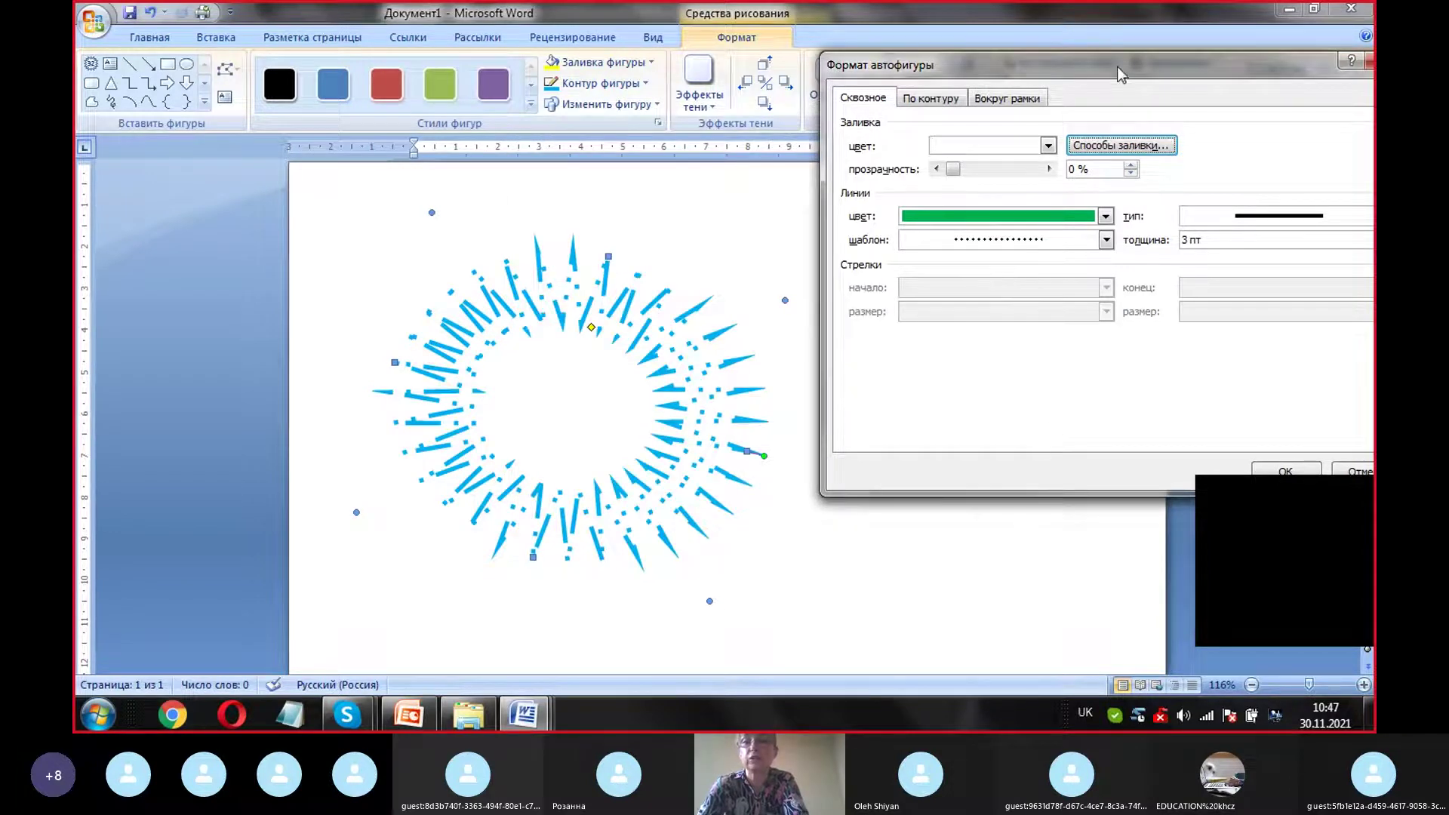
pyautogui.moveTo(1117, 66); pyautogui.dragTo(964, 31)
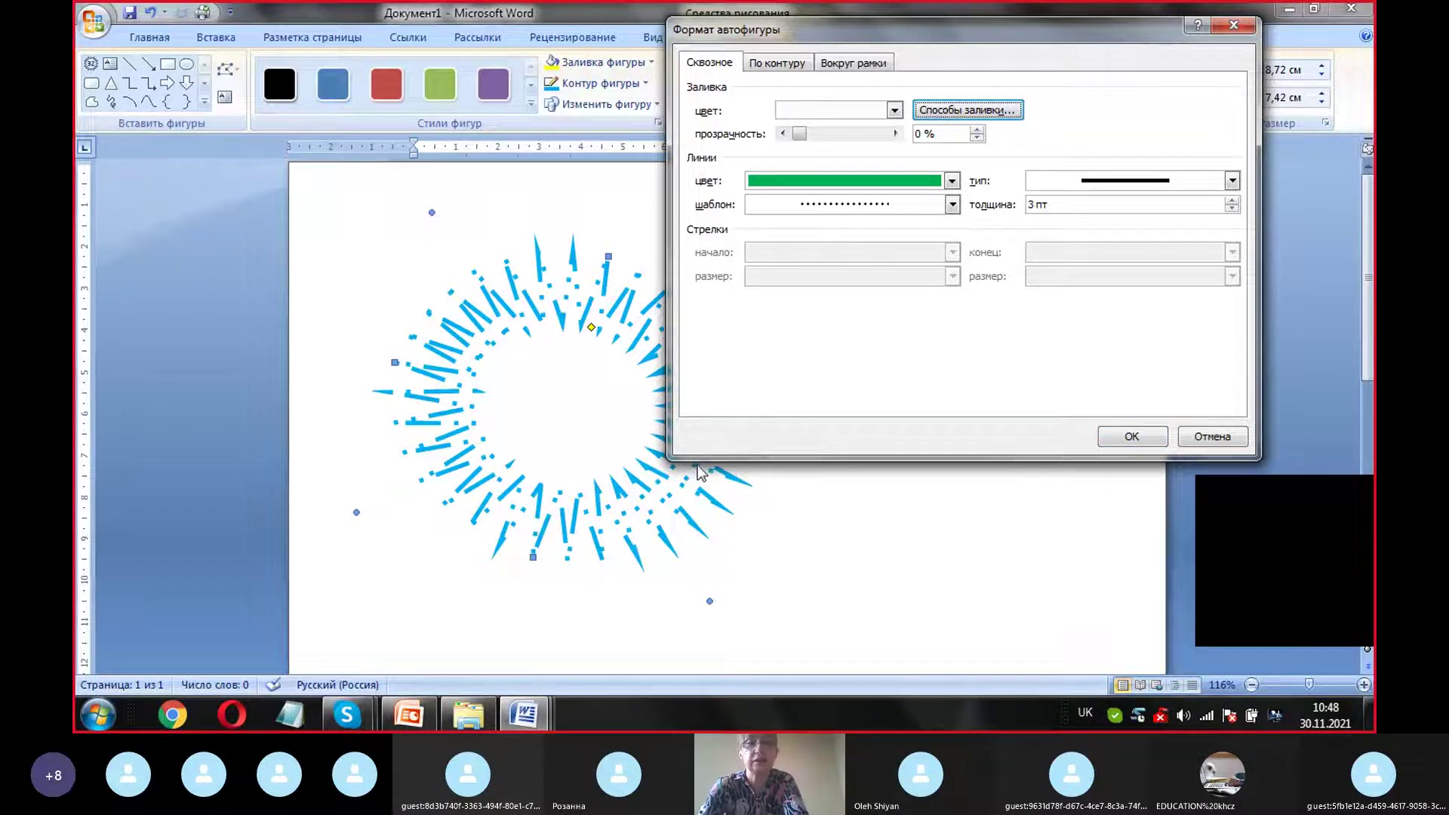
pyautogui.click(1125, 440)
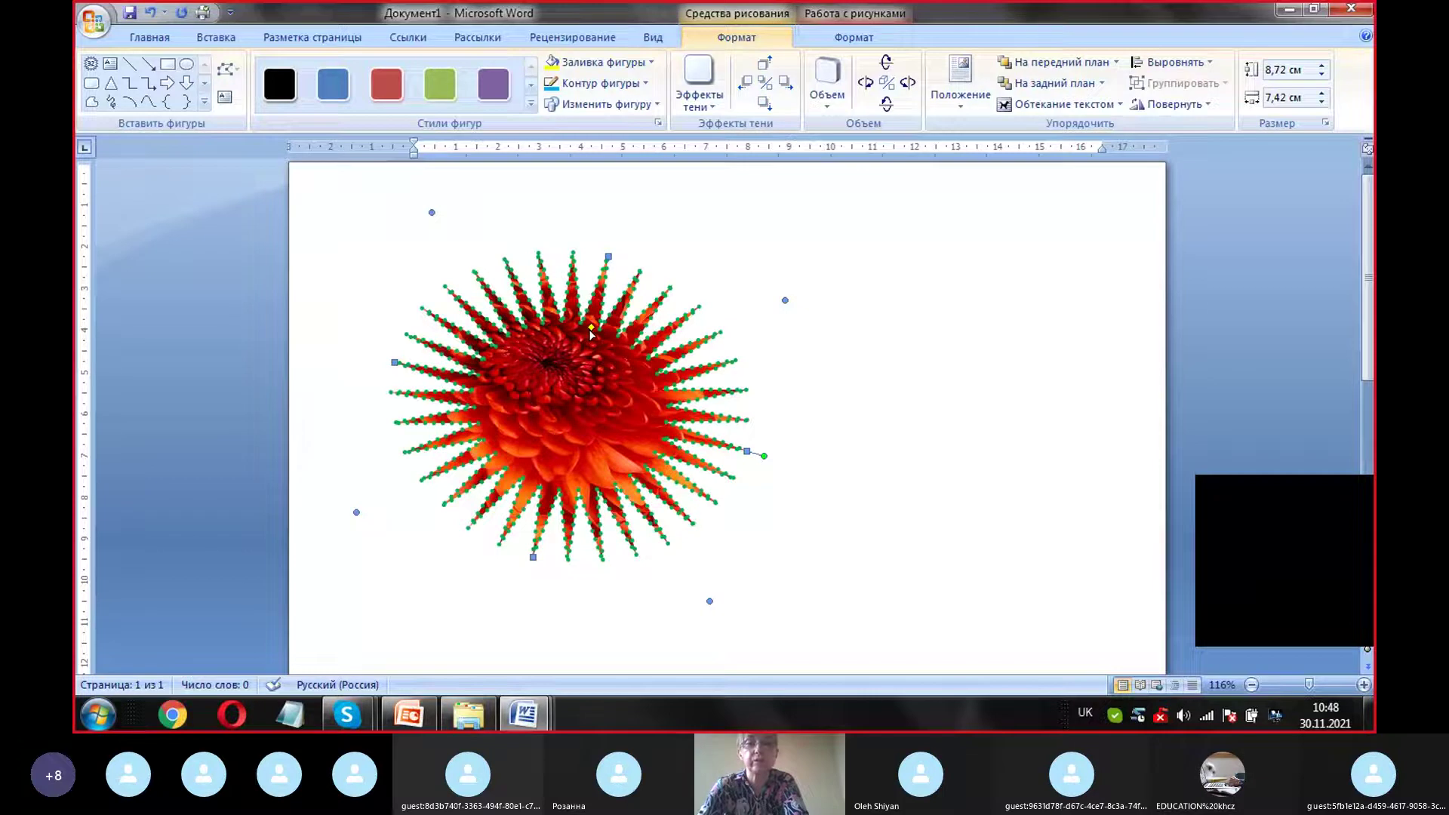
# Step: Shorten the starburst's spikes to widen its body, and stretch the shape upward to a width setting of about 9.05 cm
pyautogui.moveTo(591, 330); pyautogui.dragTo(615, 303)
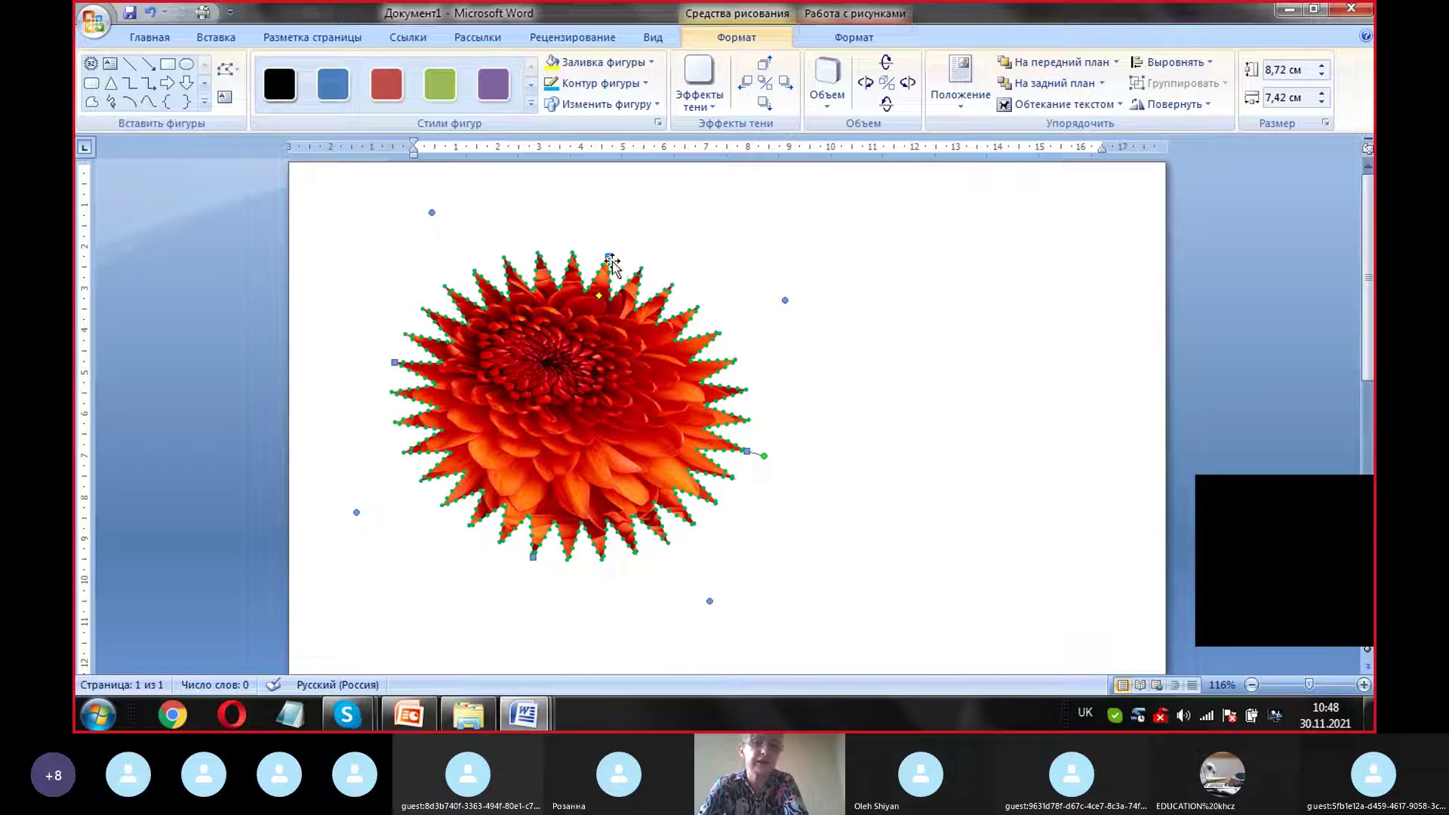
pyautogui.moveTo(658, 194); pyautogui.dragTo(656, 194)
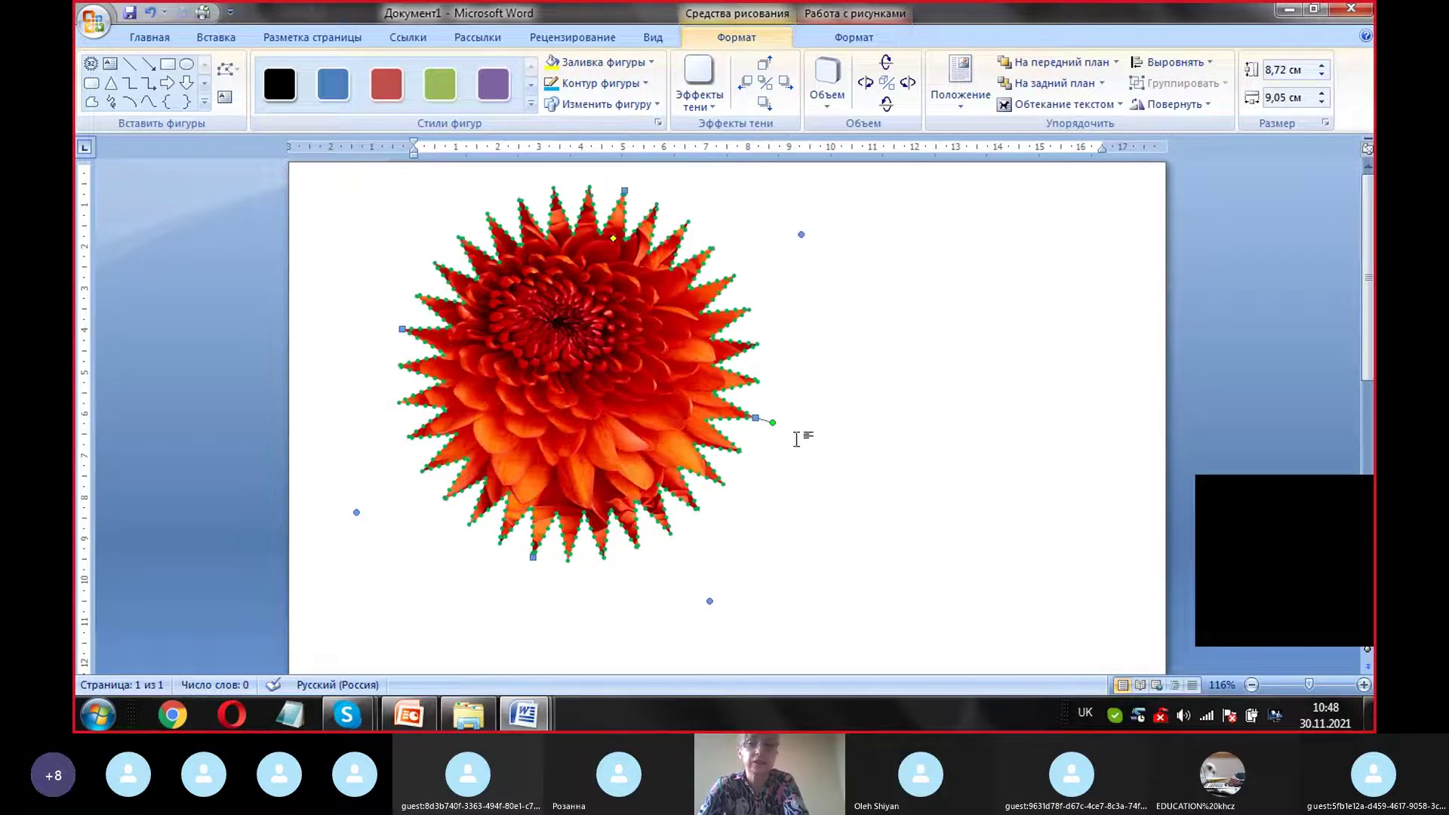
# Step: Rotate the picture-filled starburst counterclockwise
pyautogui.moveTo(785, 413); pyautogui.dragTo(764, 298)
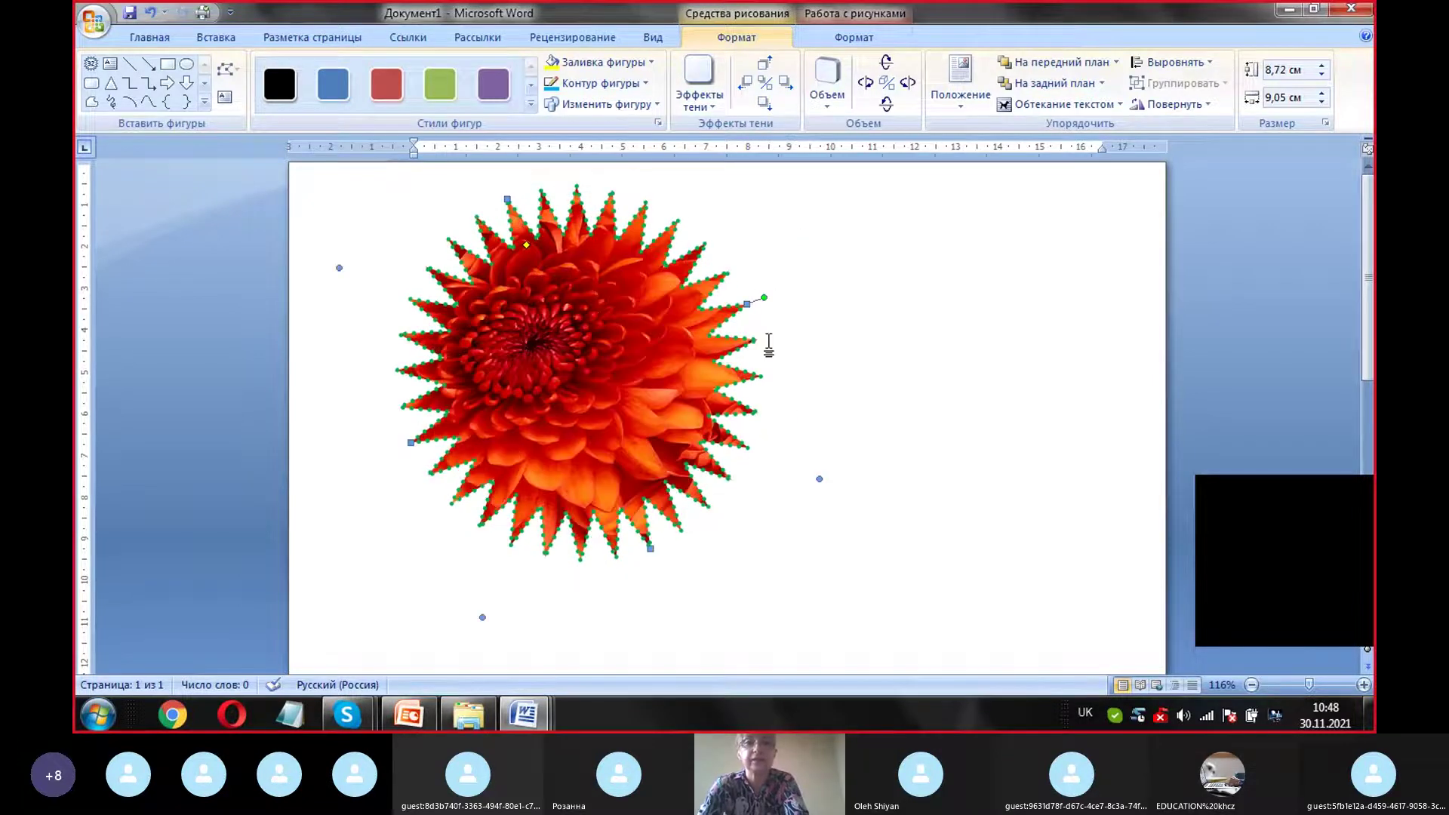
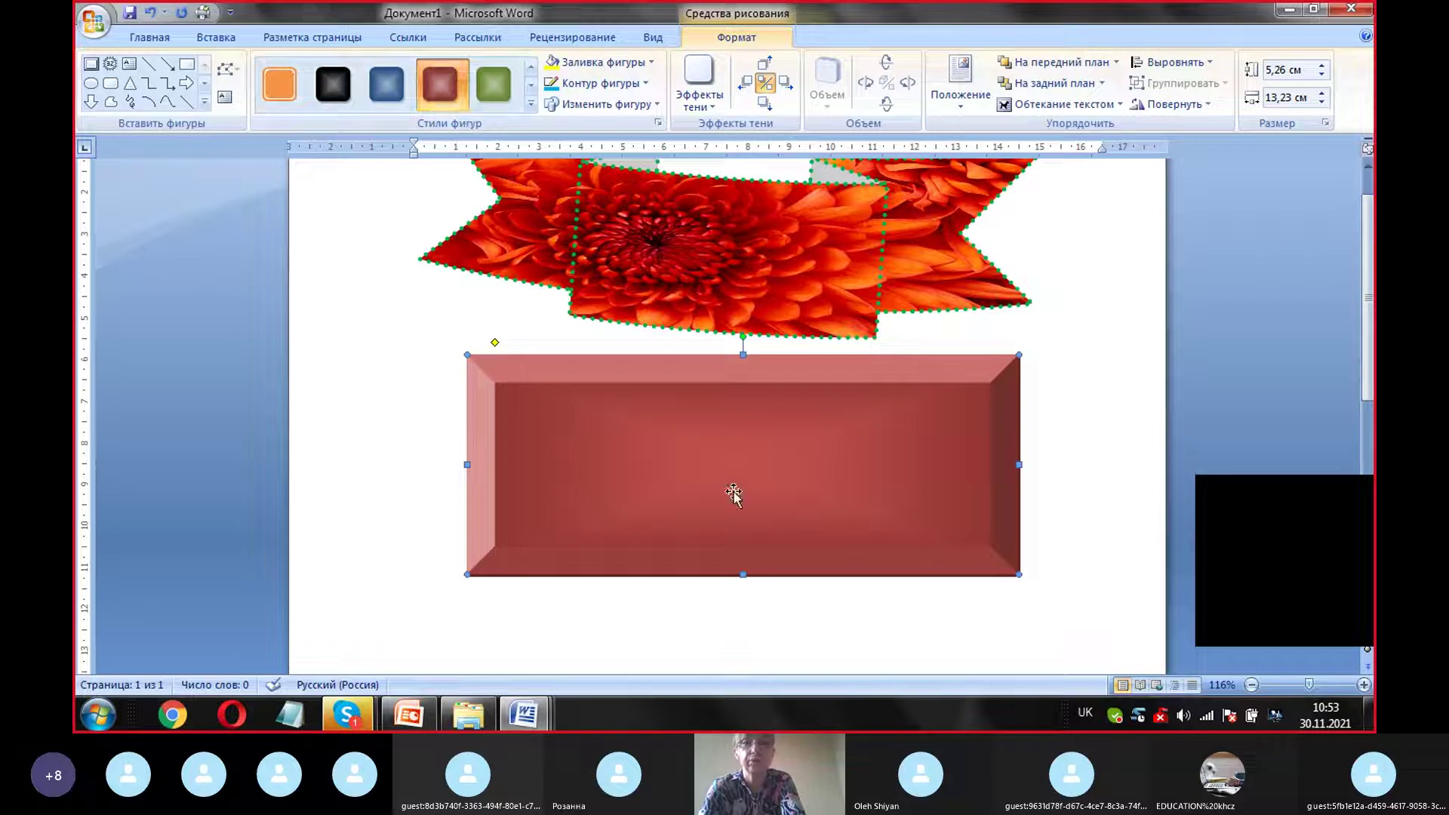
# Step: Set the fill transparency of the red bevelled rectangle to 76% and apply it
pyautogui.rightClick(619, 462)
pyautogui.click(680, 631)
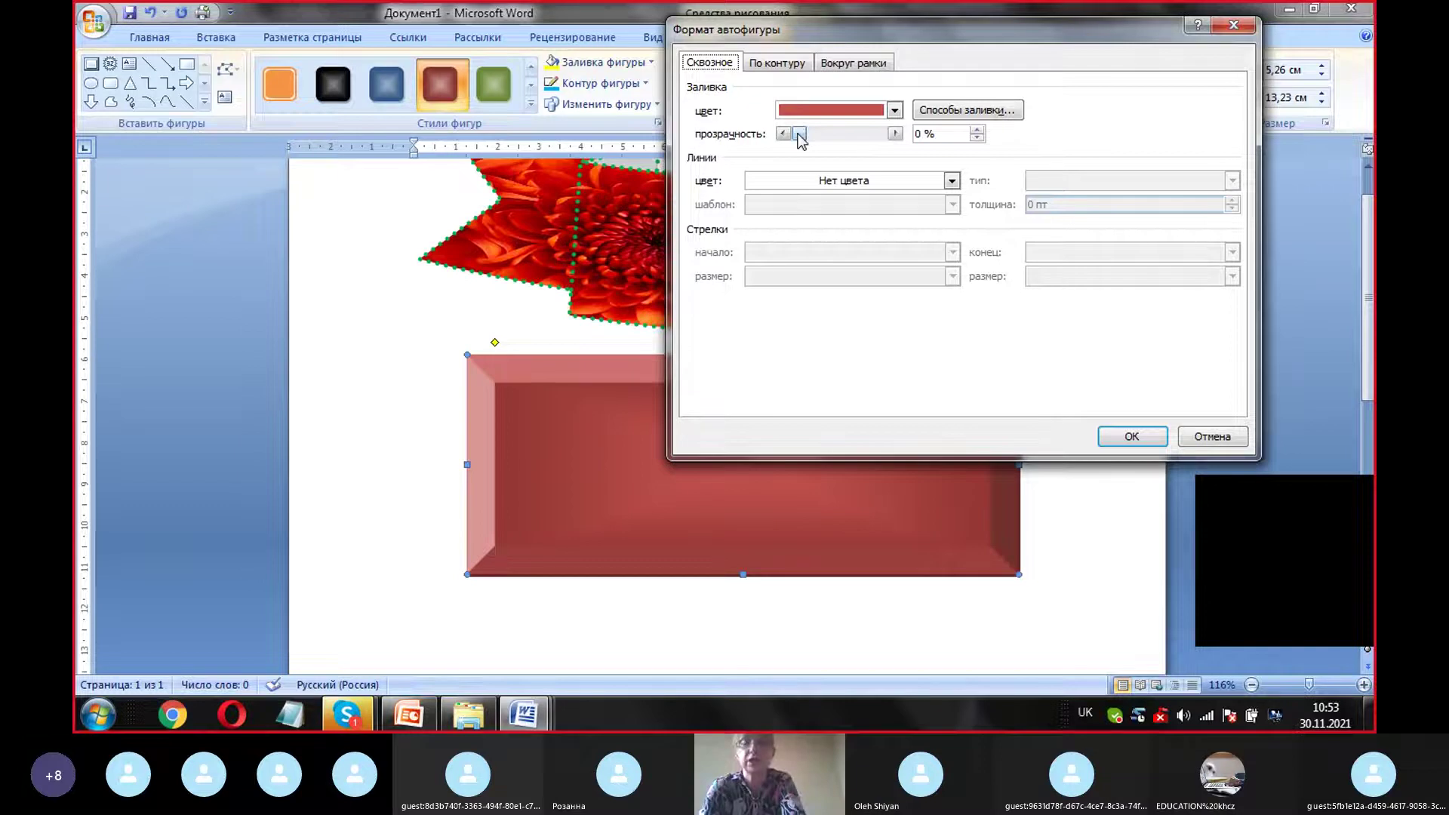
pyautogui.moveTo(801, 136); pyautogui.dragTo(863, 141)
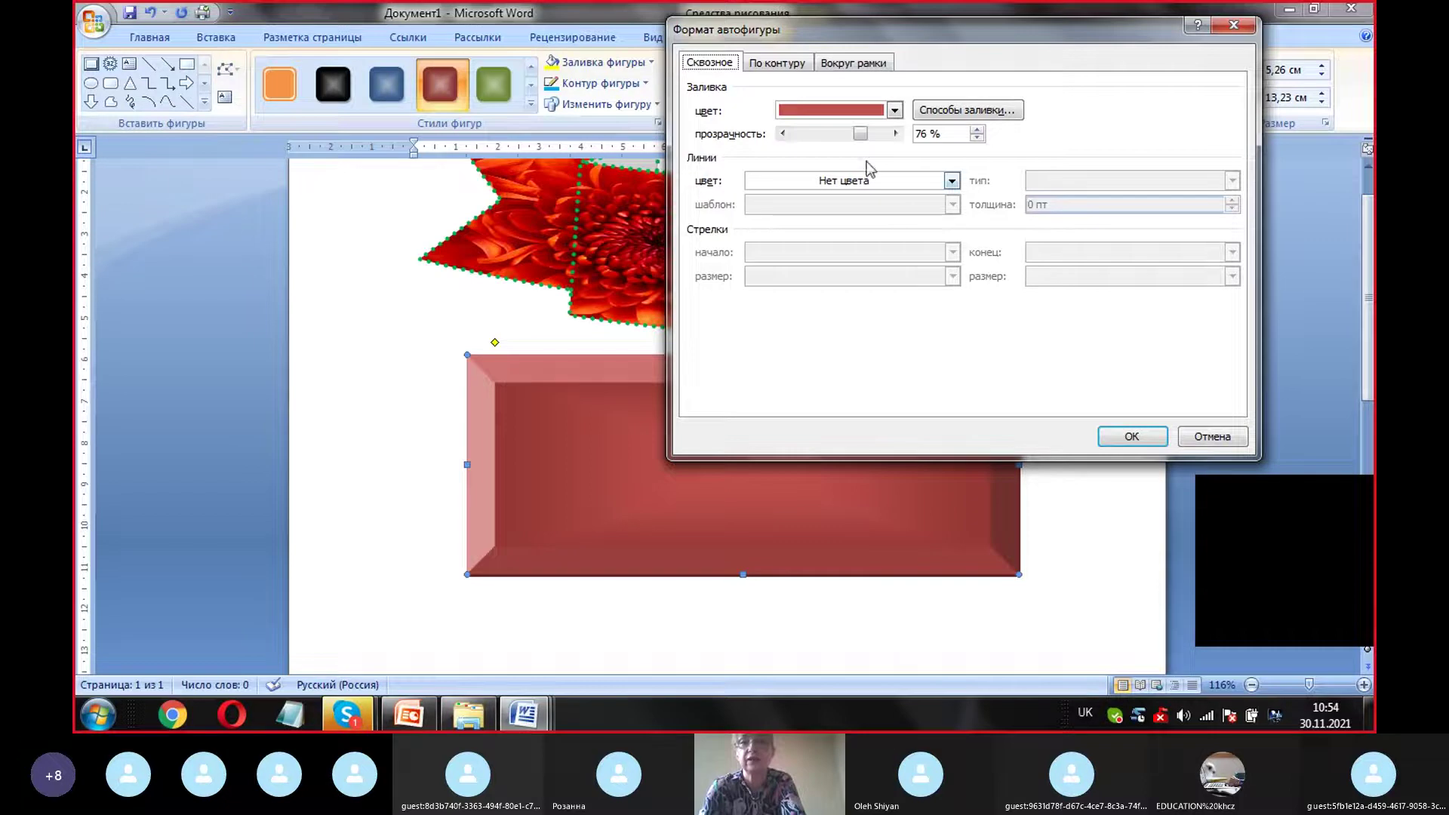
pyautogui.click(1133, 437)
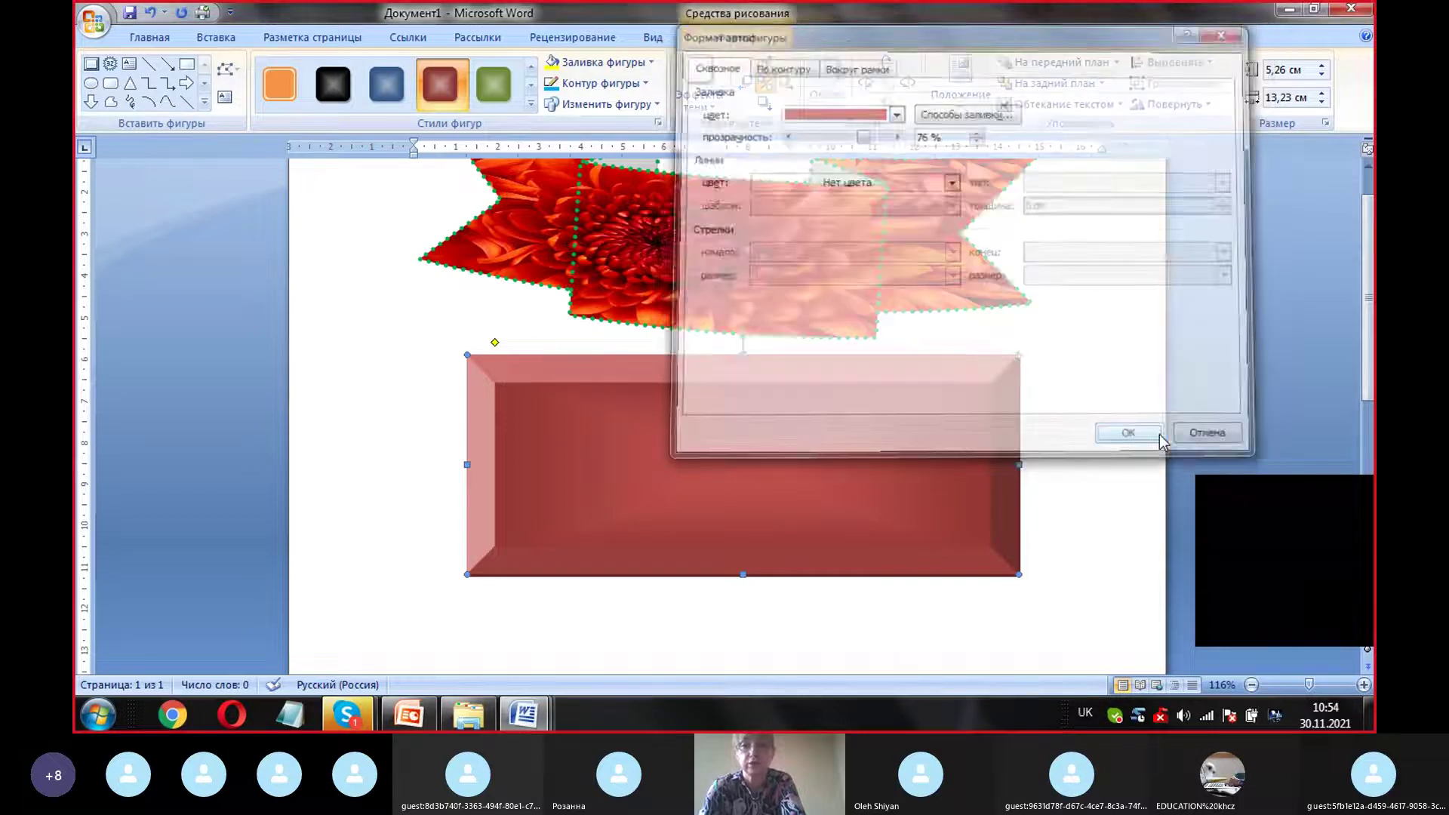
# Step: Move the red bevelled rectangle slightly down and to the left, and set its fill transparency to 2%
pyautogui.moveTo(719, 468); pyautogui.dragTo(672, 501)
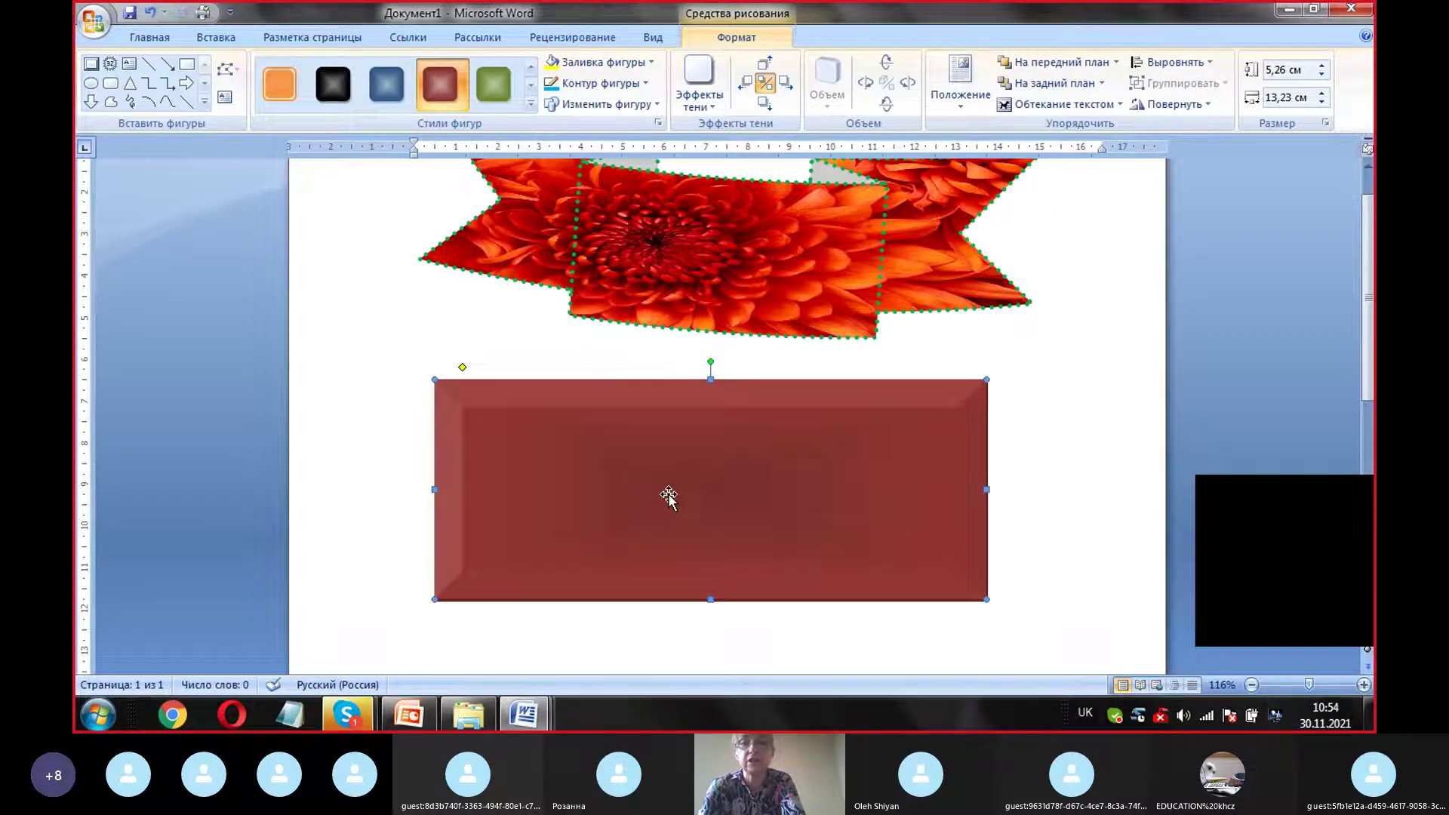
pyautogui.rightClick(631, 502)
pyautogui.click(717, 491)
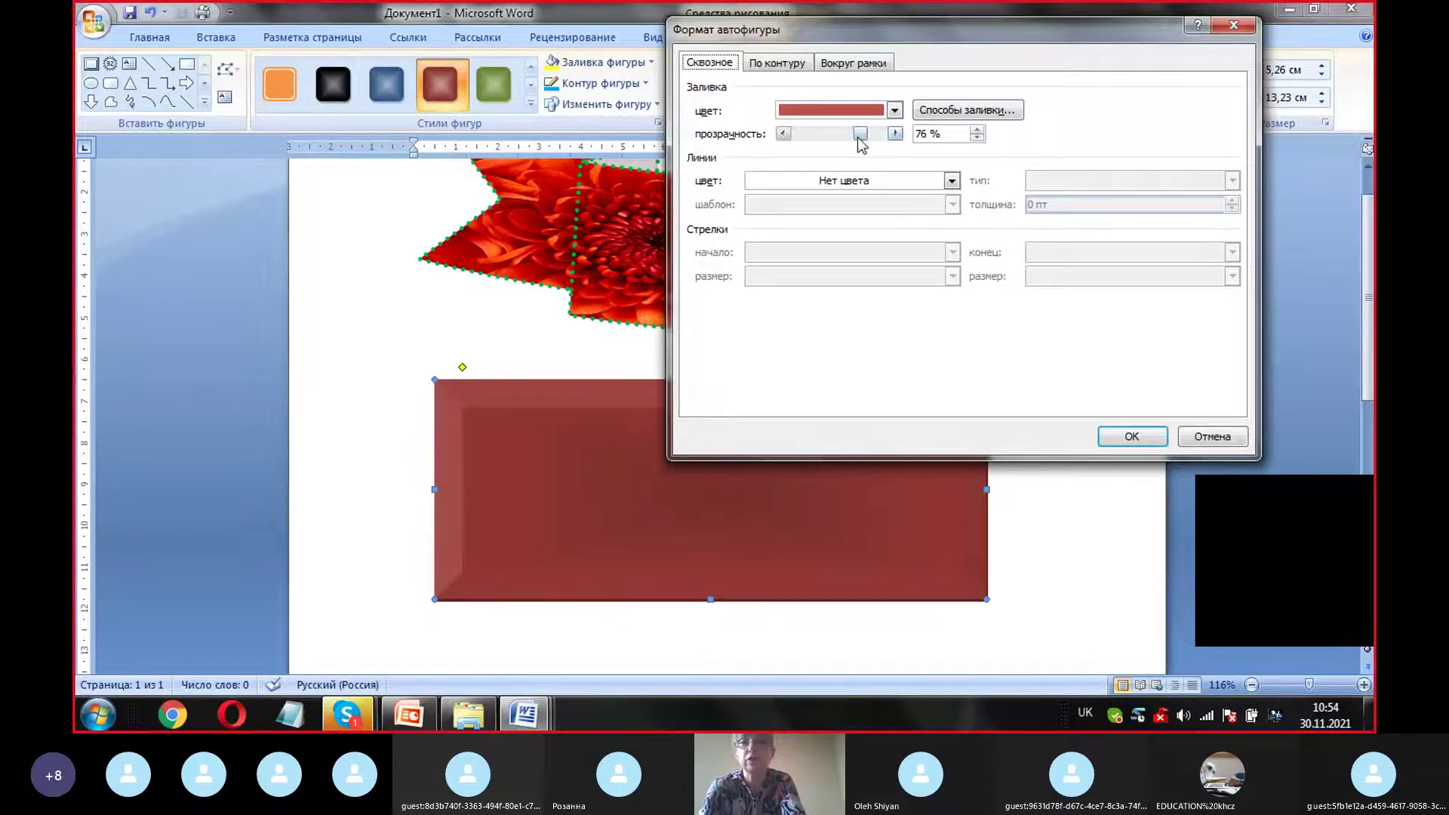
pyautogui.moveTo(860, 136); pyautogui.dragTo(801, 145)
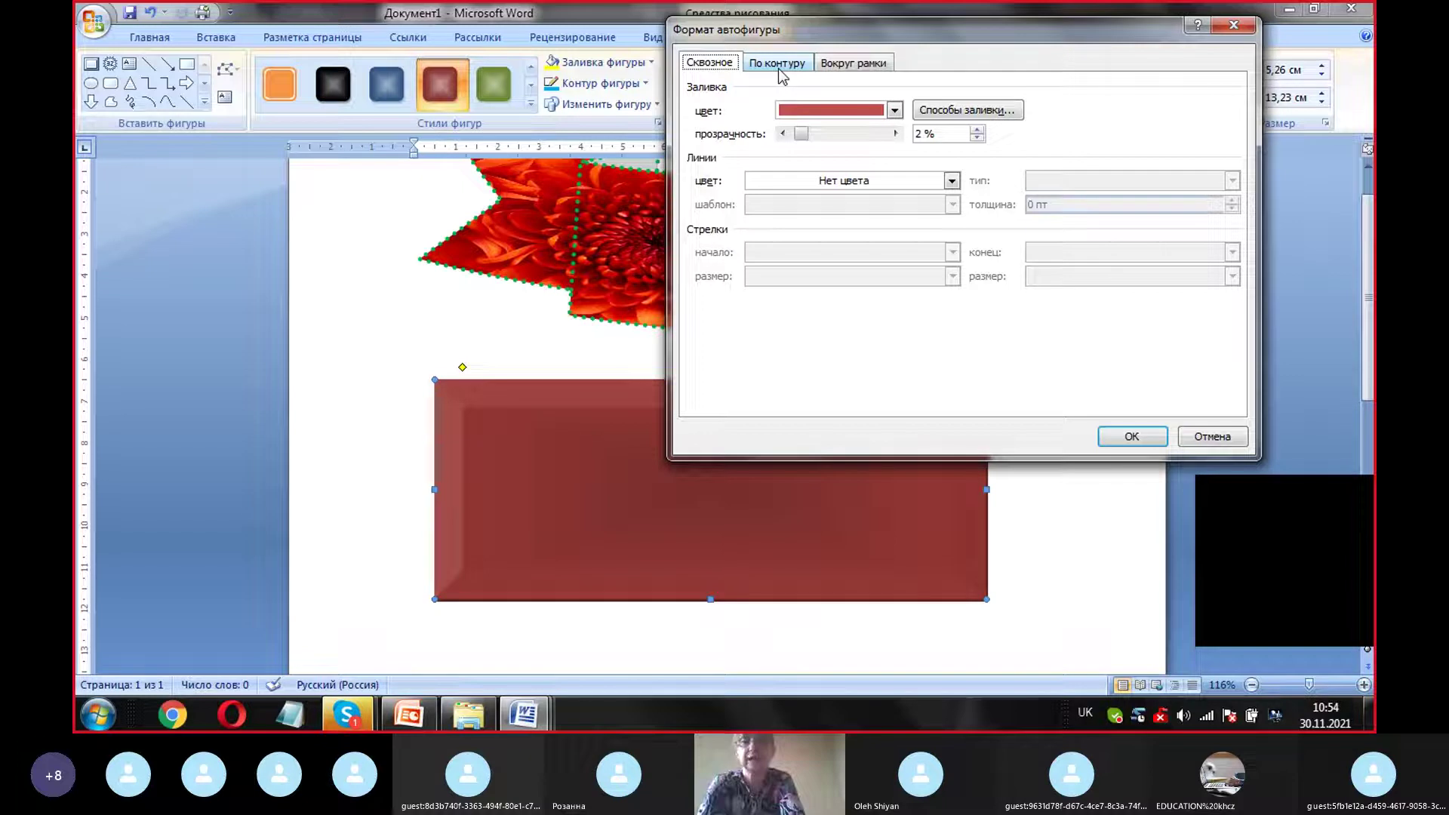
# Step: Give the red bevelled rectangle a large grid (Крупная сетка) pattern fill with a light red background colour
pyautogui.click(991, 113)
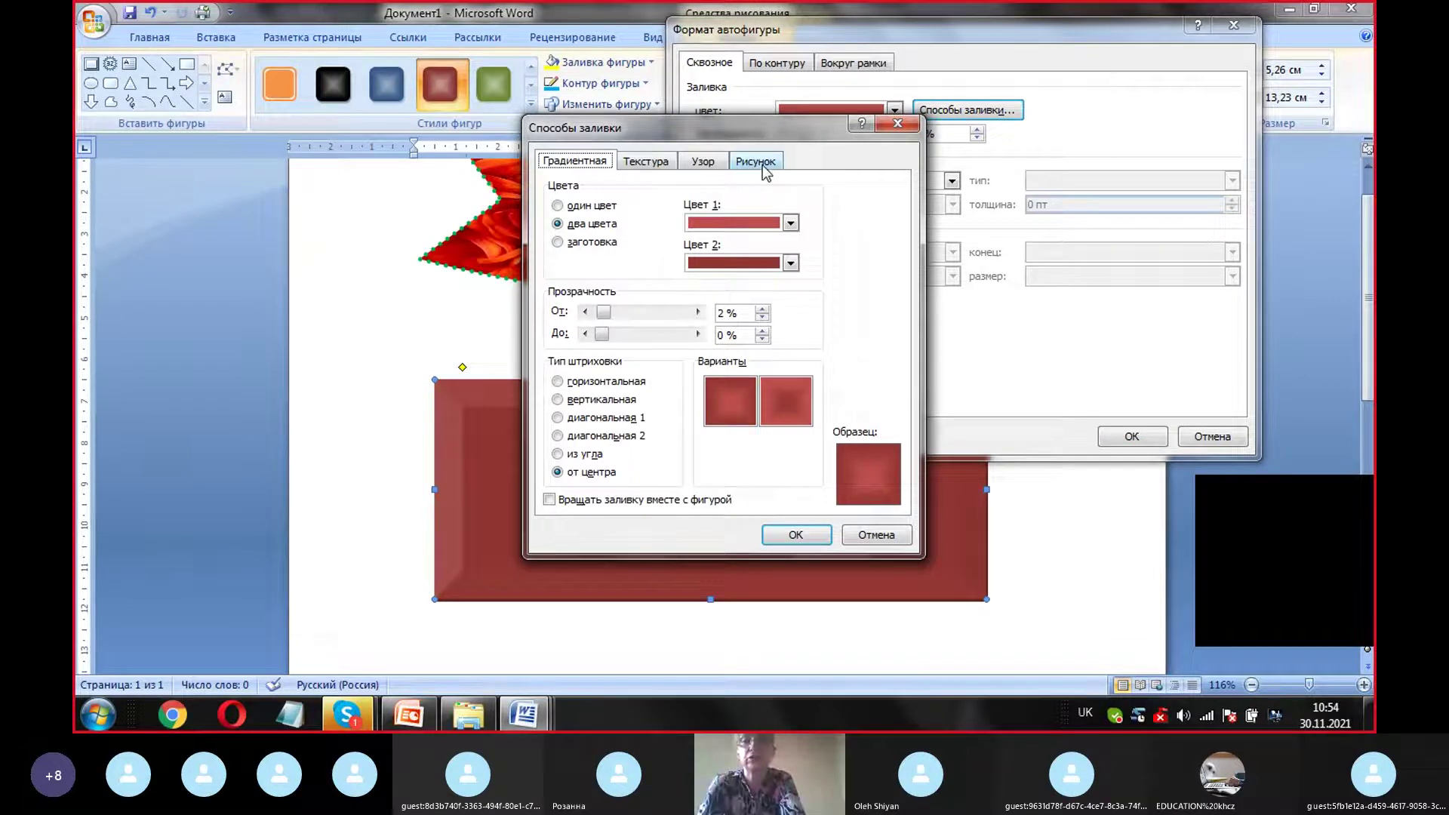
pyautogui.click(710, 163)
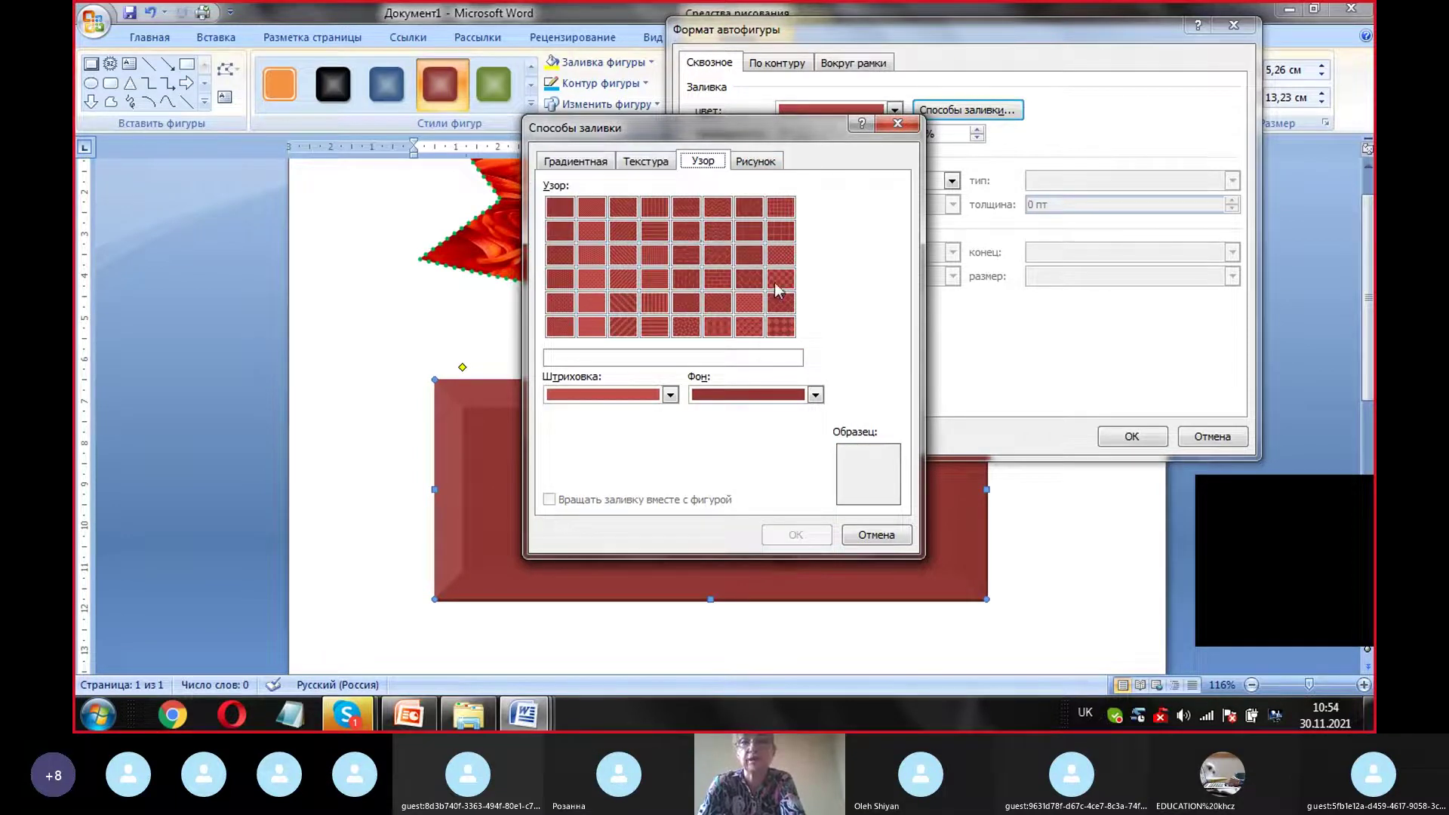
pyautogui.click(778, 237)
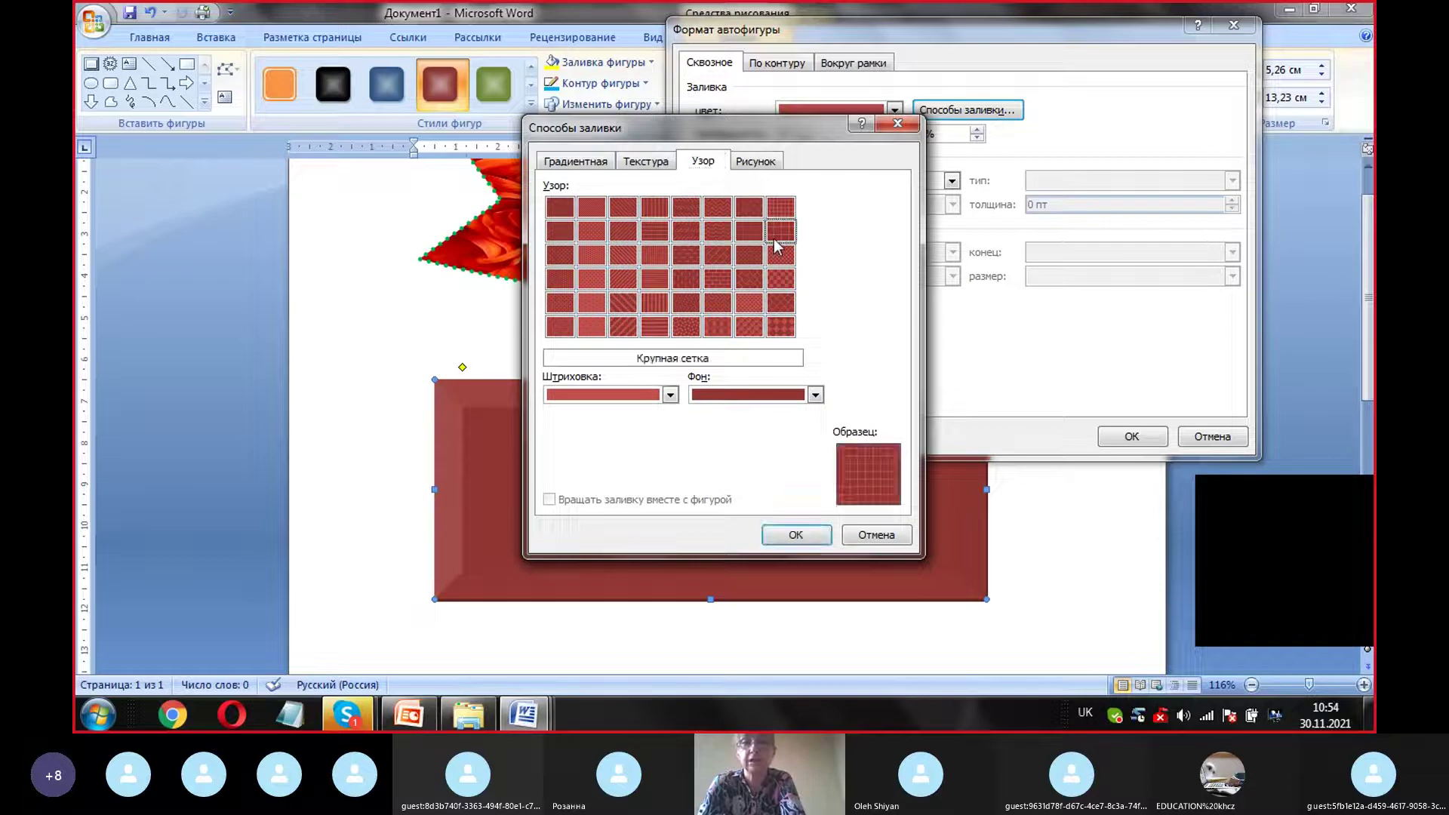
pyautogui.click(815, 395)
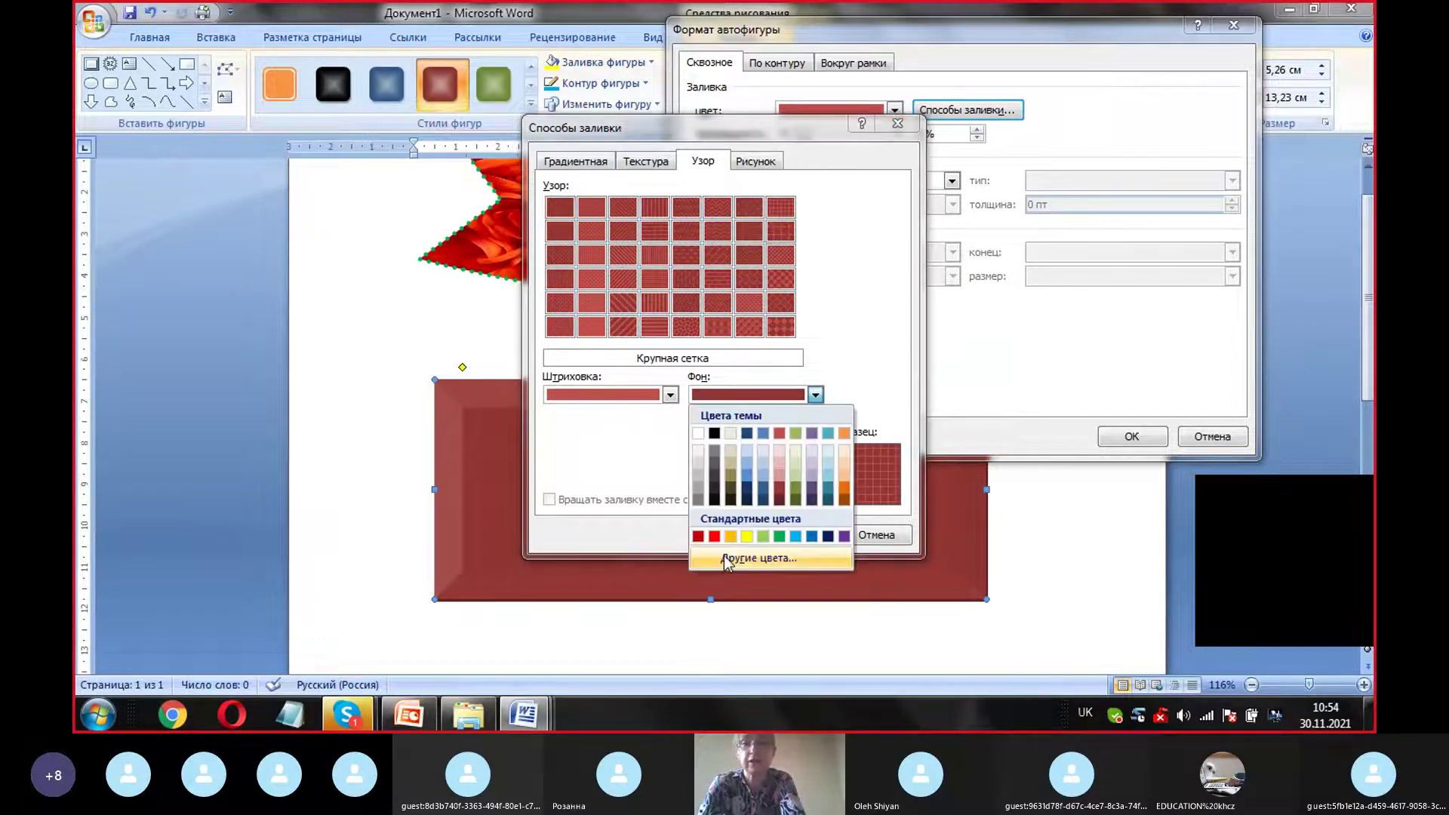
pyautogui.click(779, 476)
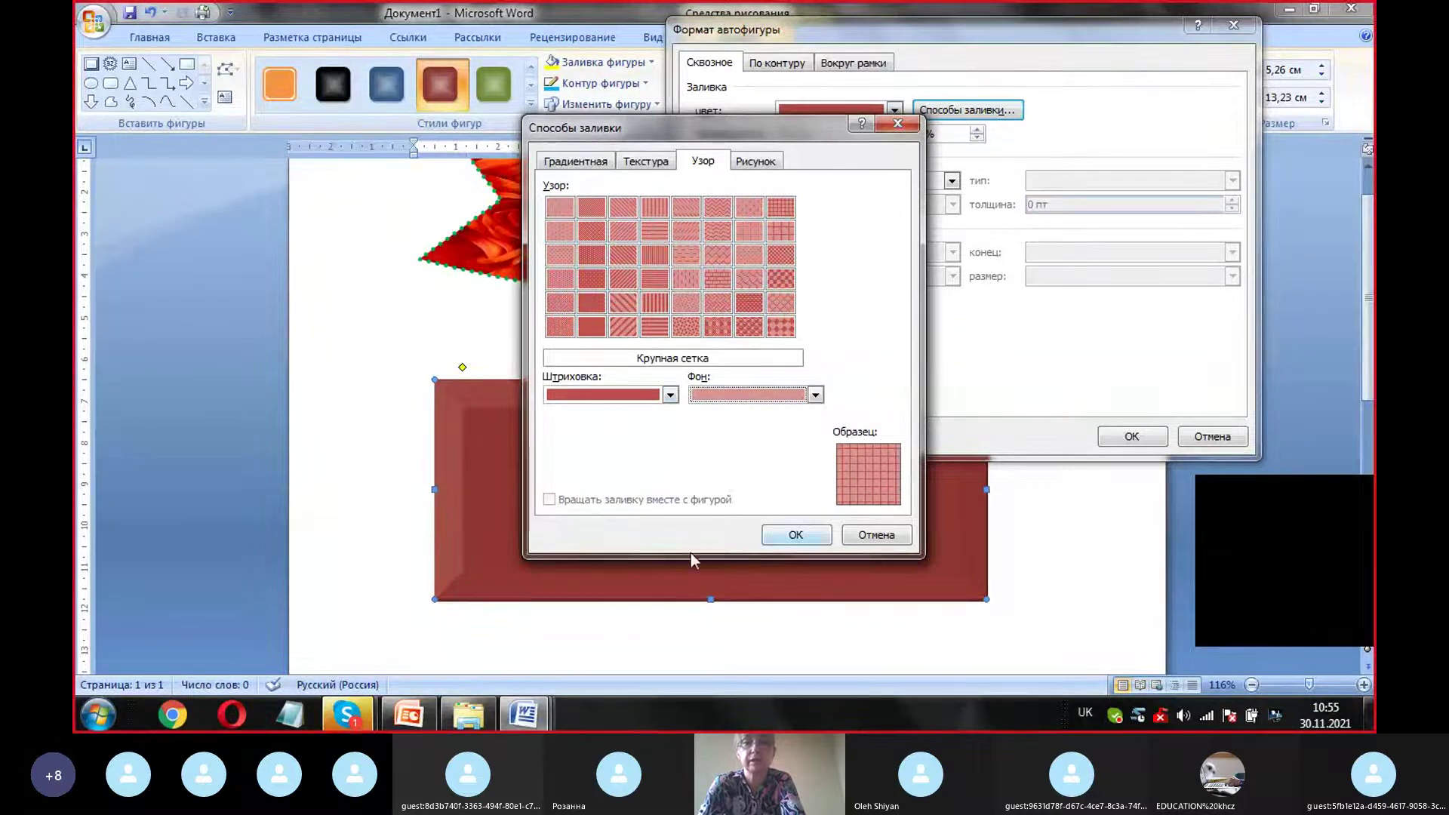
pyautogui.click(797, 534)
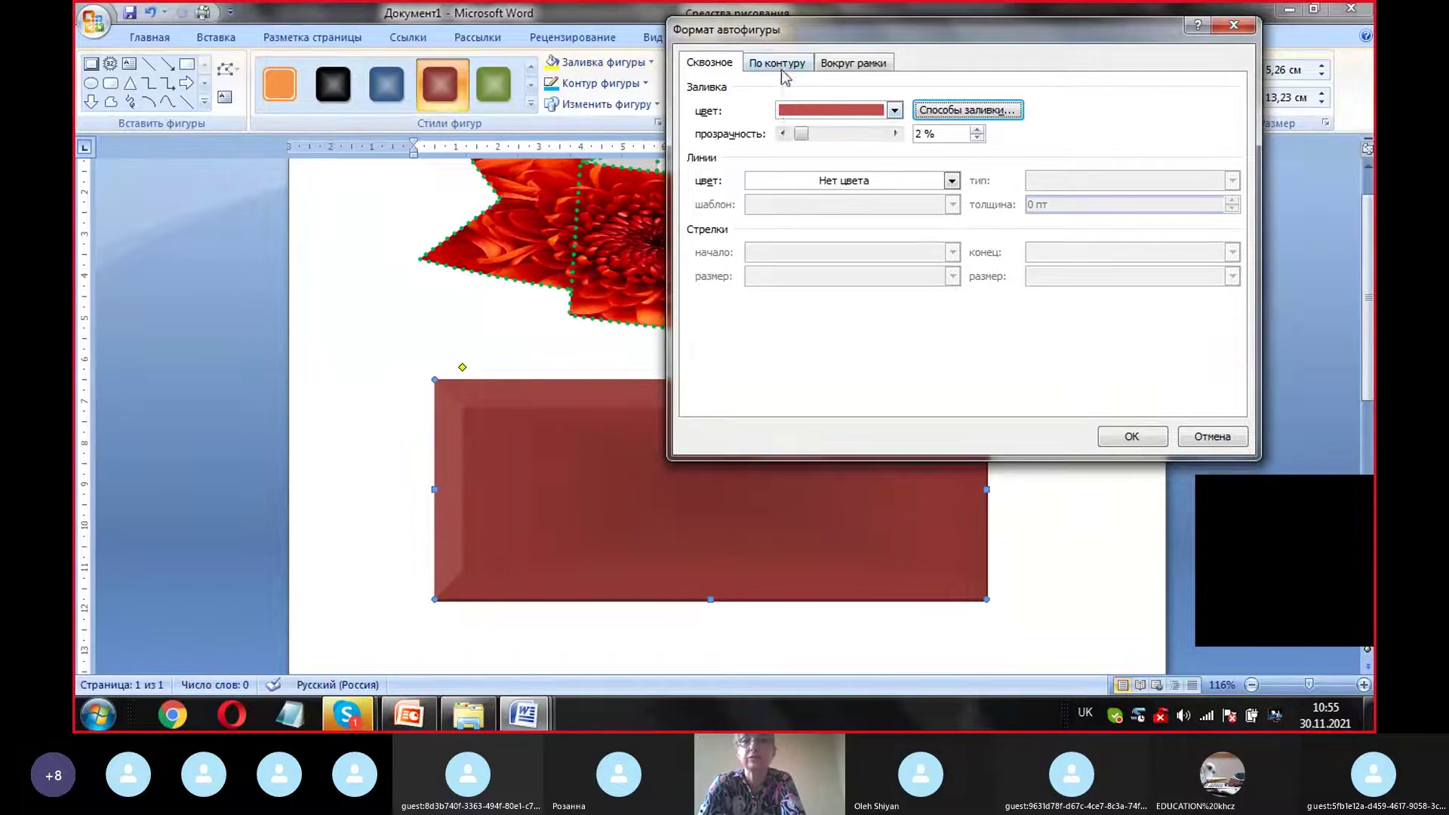
# Step: Set the rectangle's outline to standard red with a dashed line pattern
pyautogui.click(938, 182)
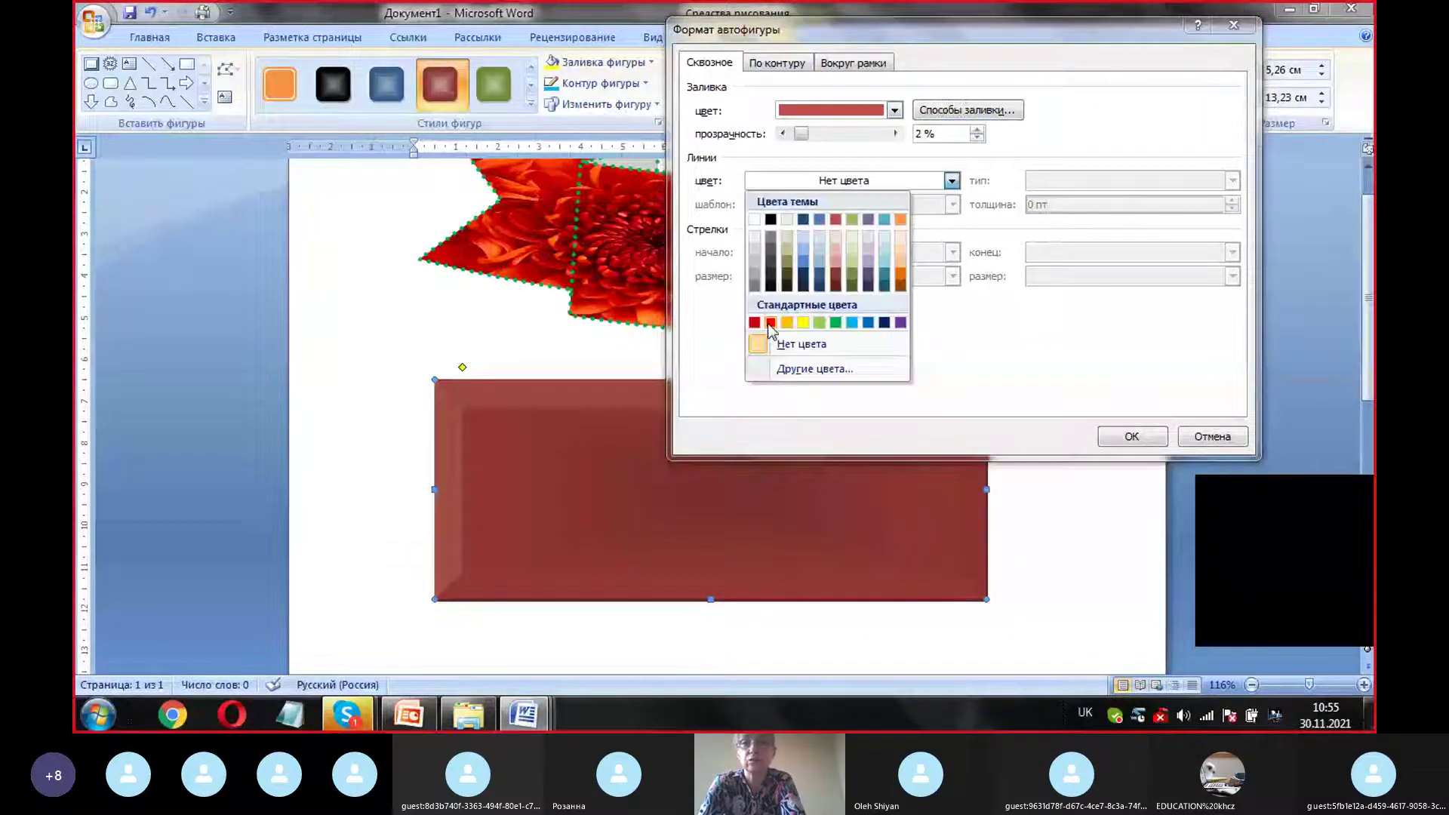
pyautogui.click(767, 323)
pyautogui.click(952, 205)
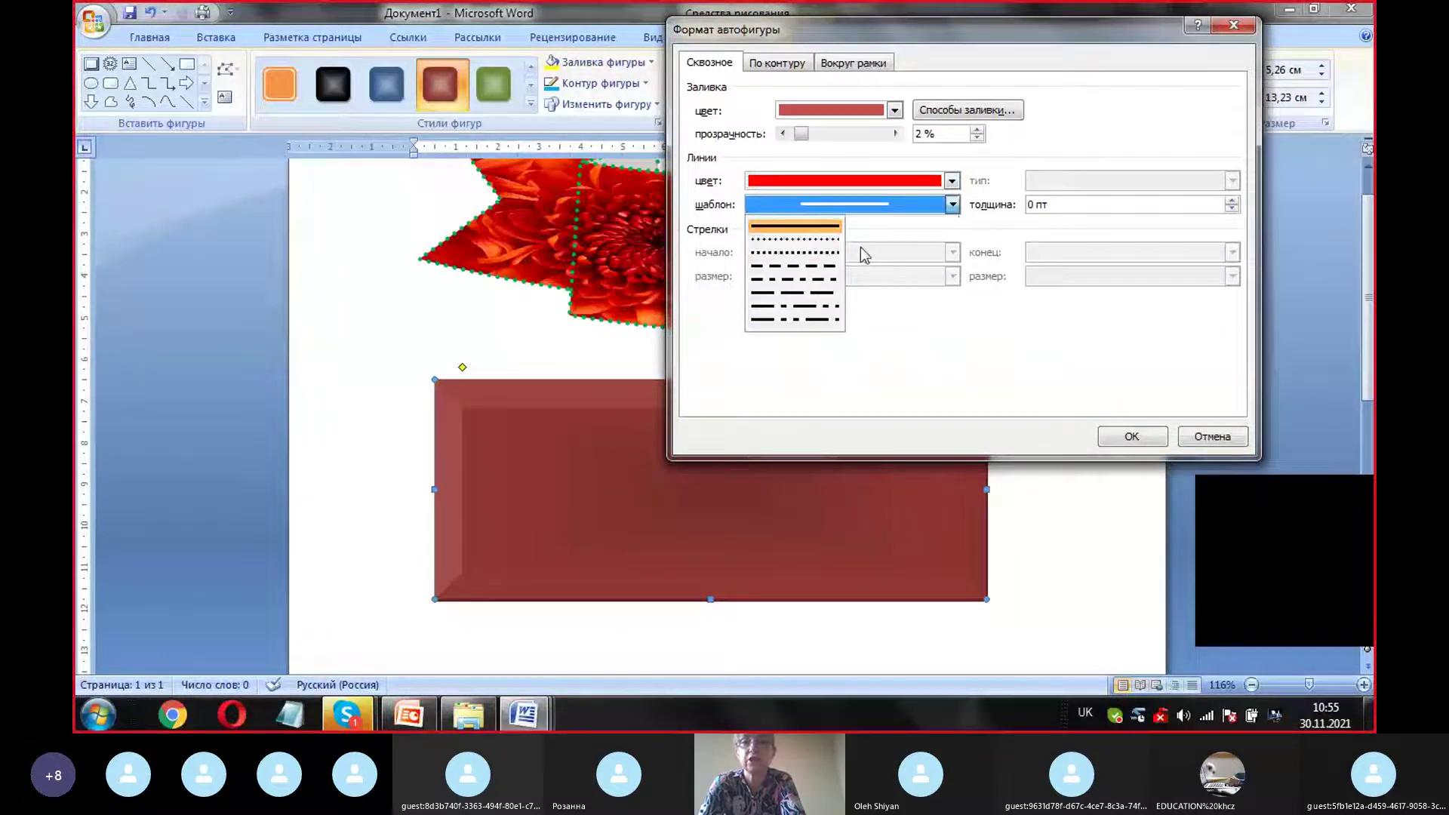
pyautogui.click(790, 279)
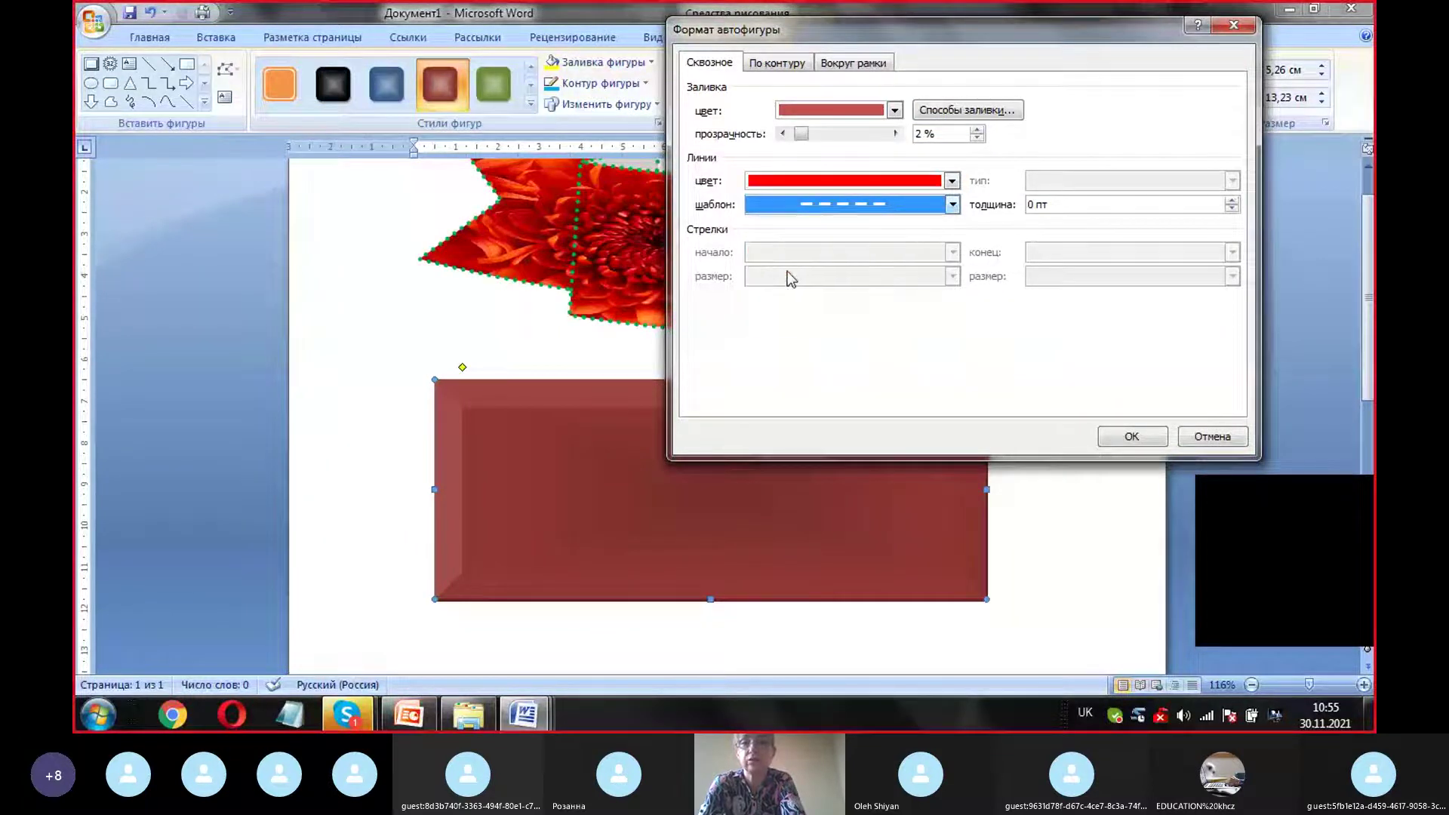
pyautogui.click(1229, 210)
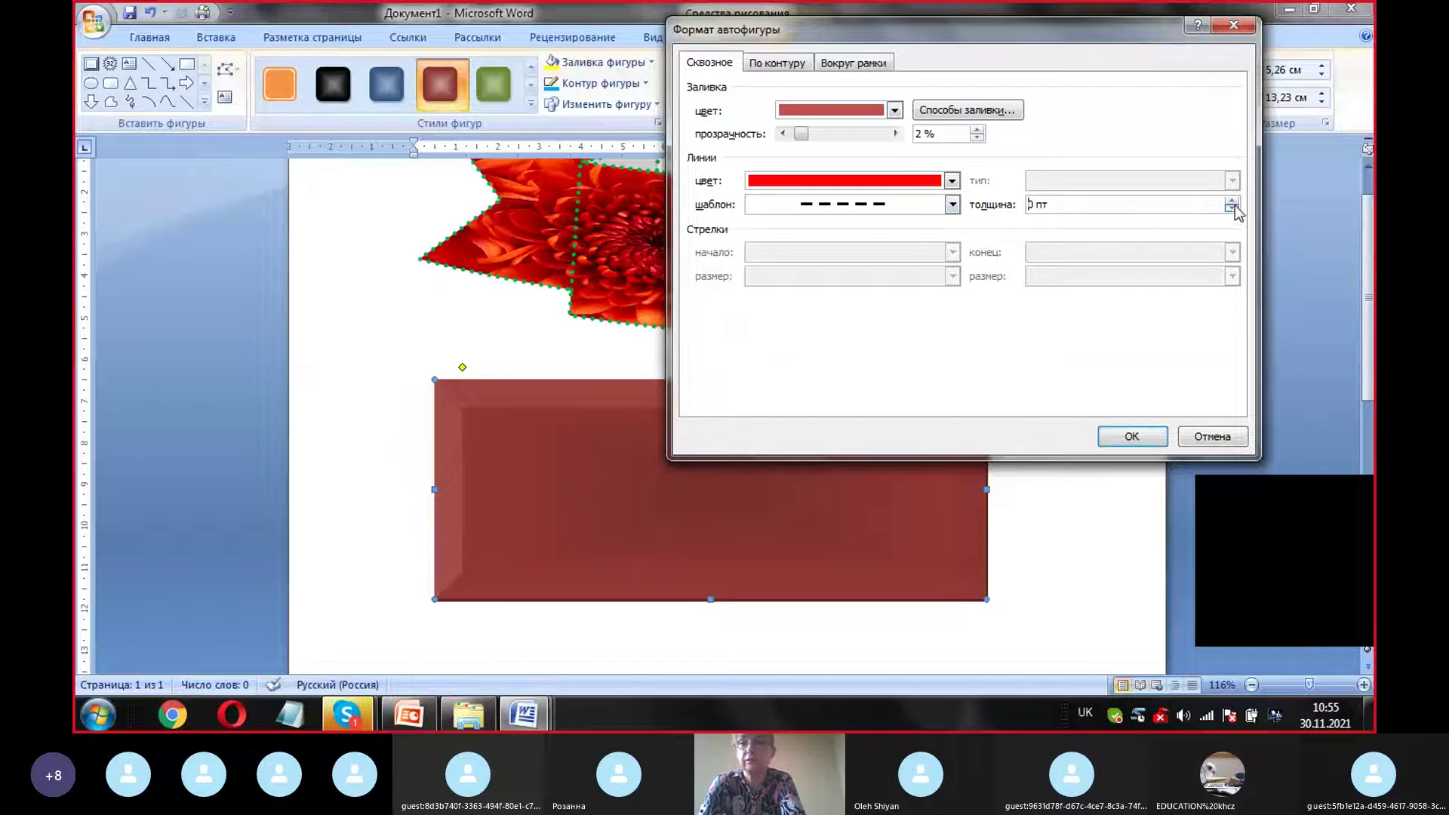
pyautogui.moveTo(1048, 205); pyautogui.dragTo(1031, 205)
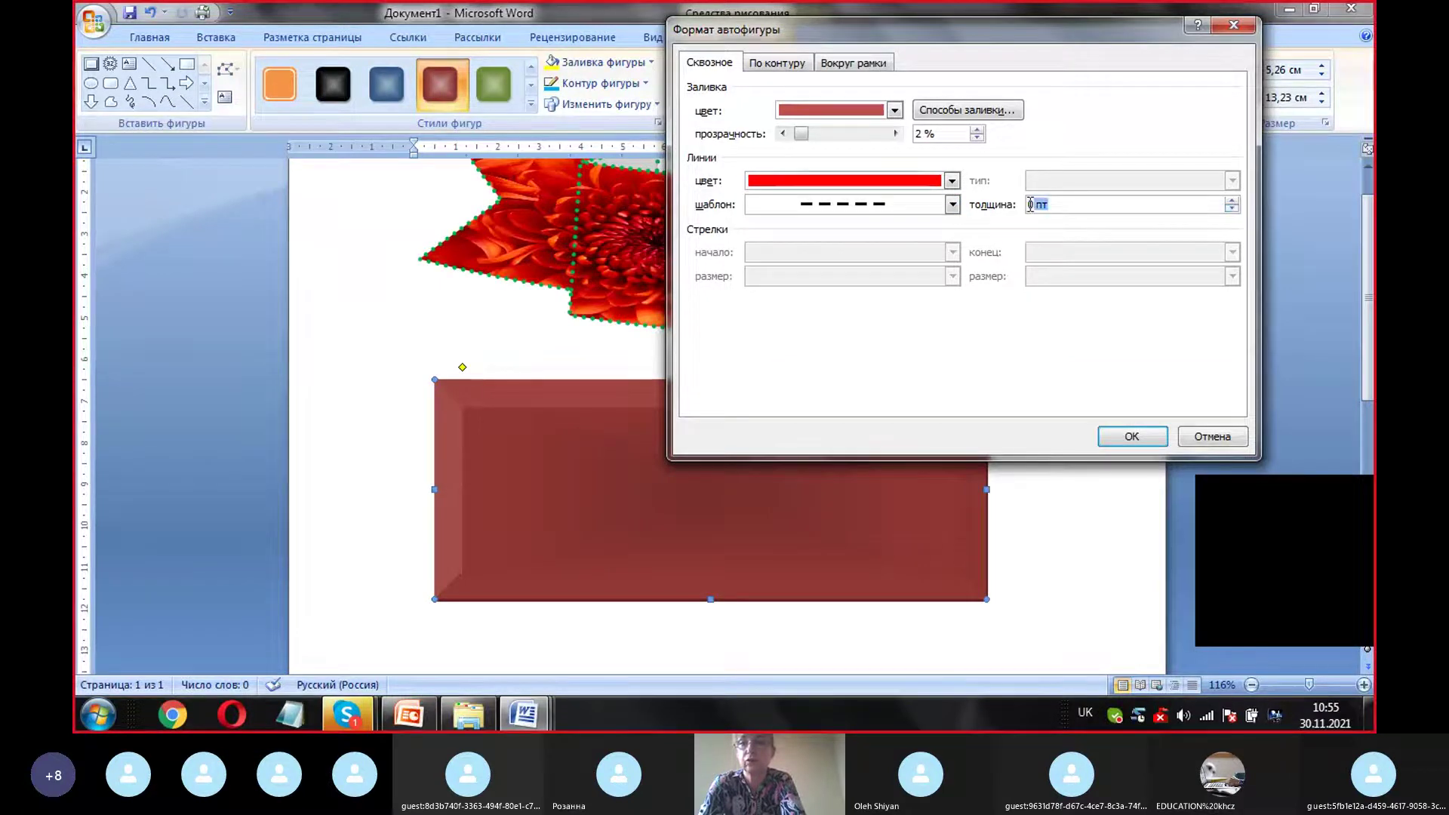
pyautogui.click(1232, 209)
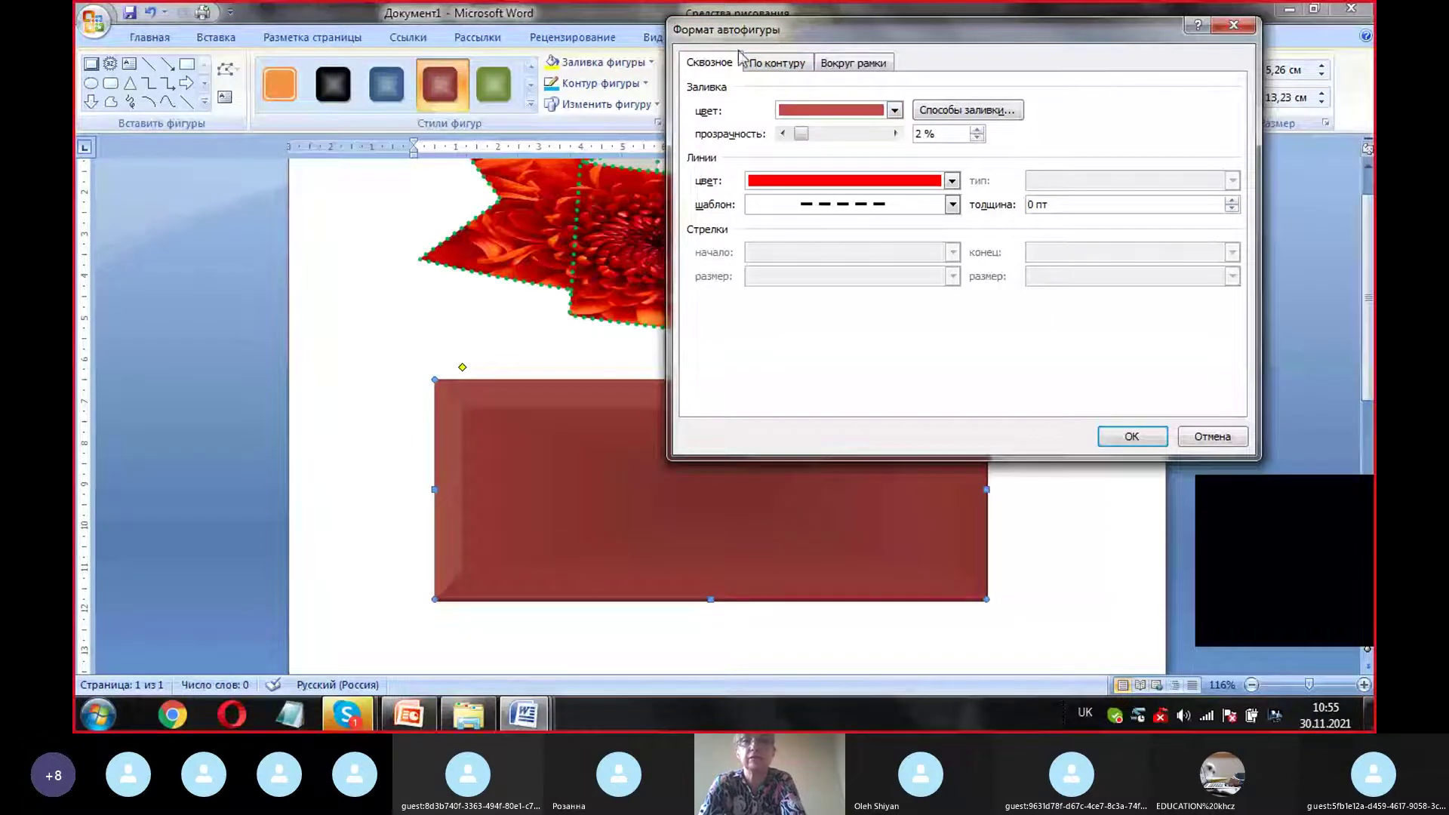
# Step: Review the rectangle's size and text wrapping settings, and apply the chosen fill and outline formatting
pyautogui.click(766, 62)
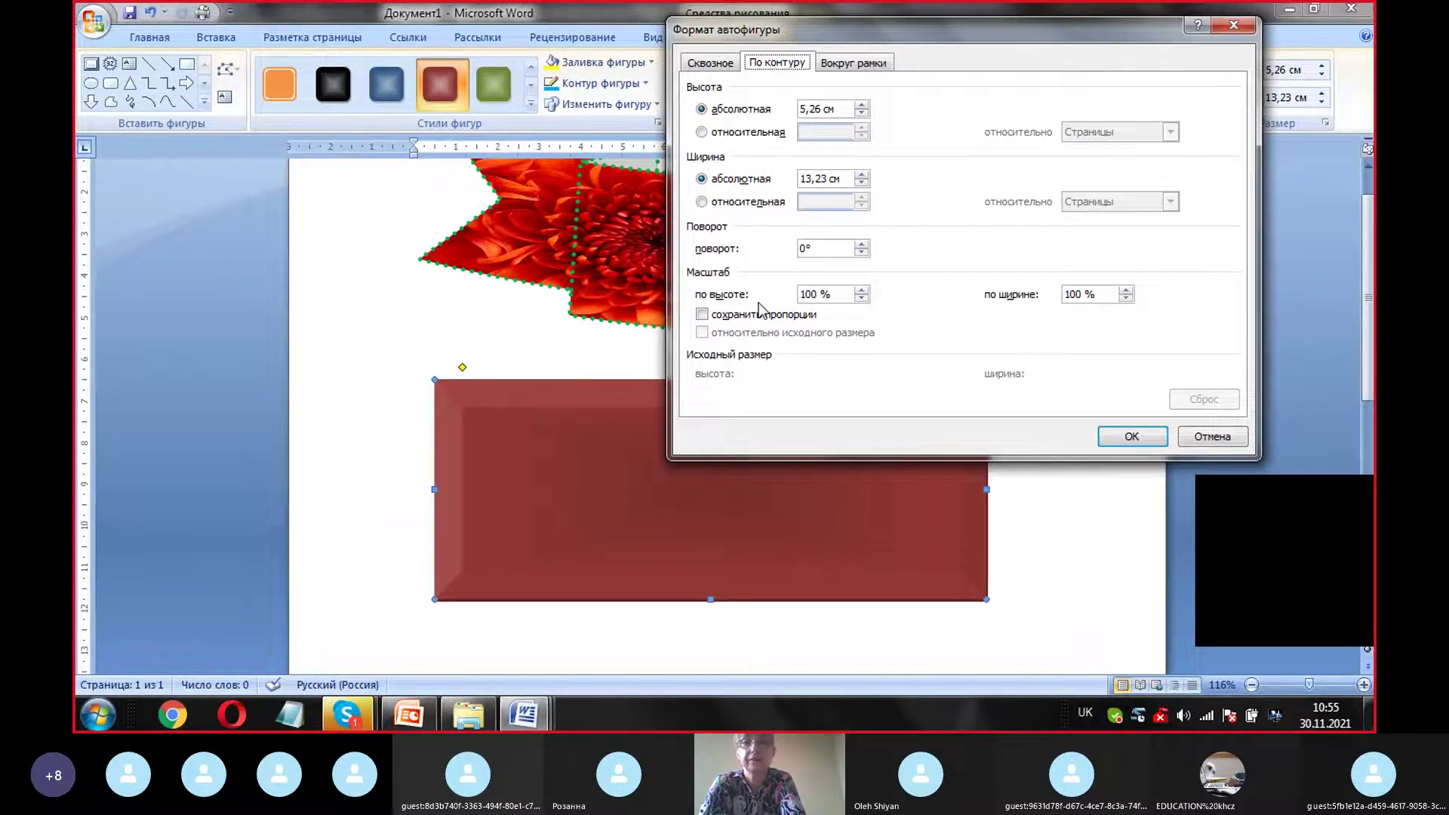
pyautogui.click(861, 63)
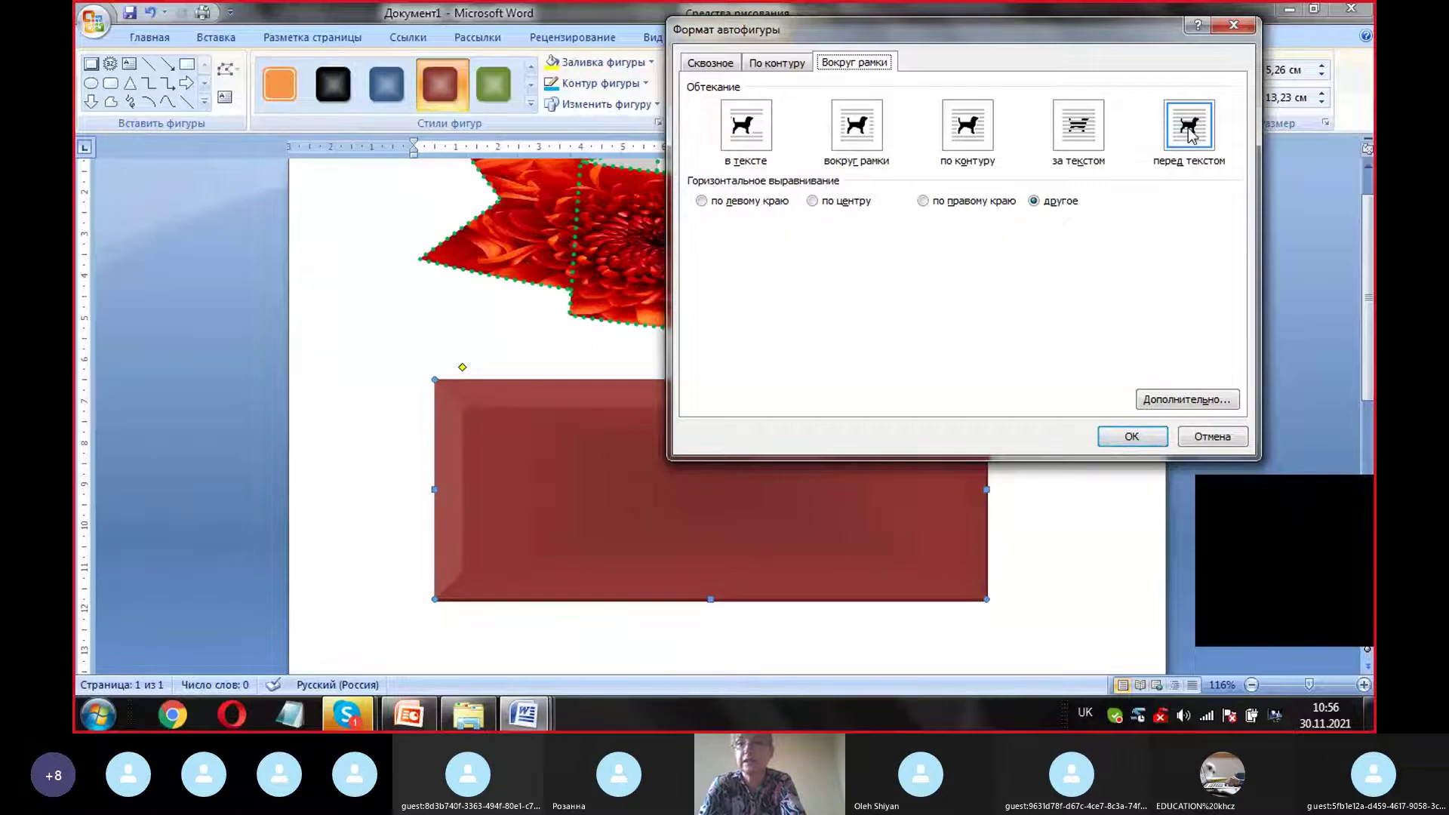
pyautogui.click(1160, 442)
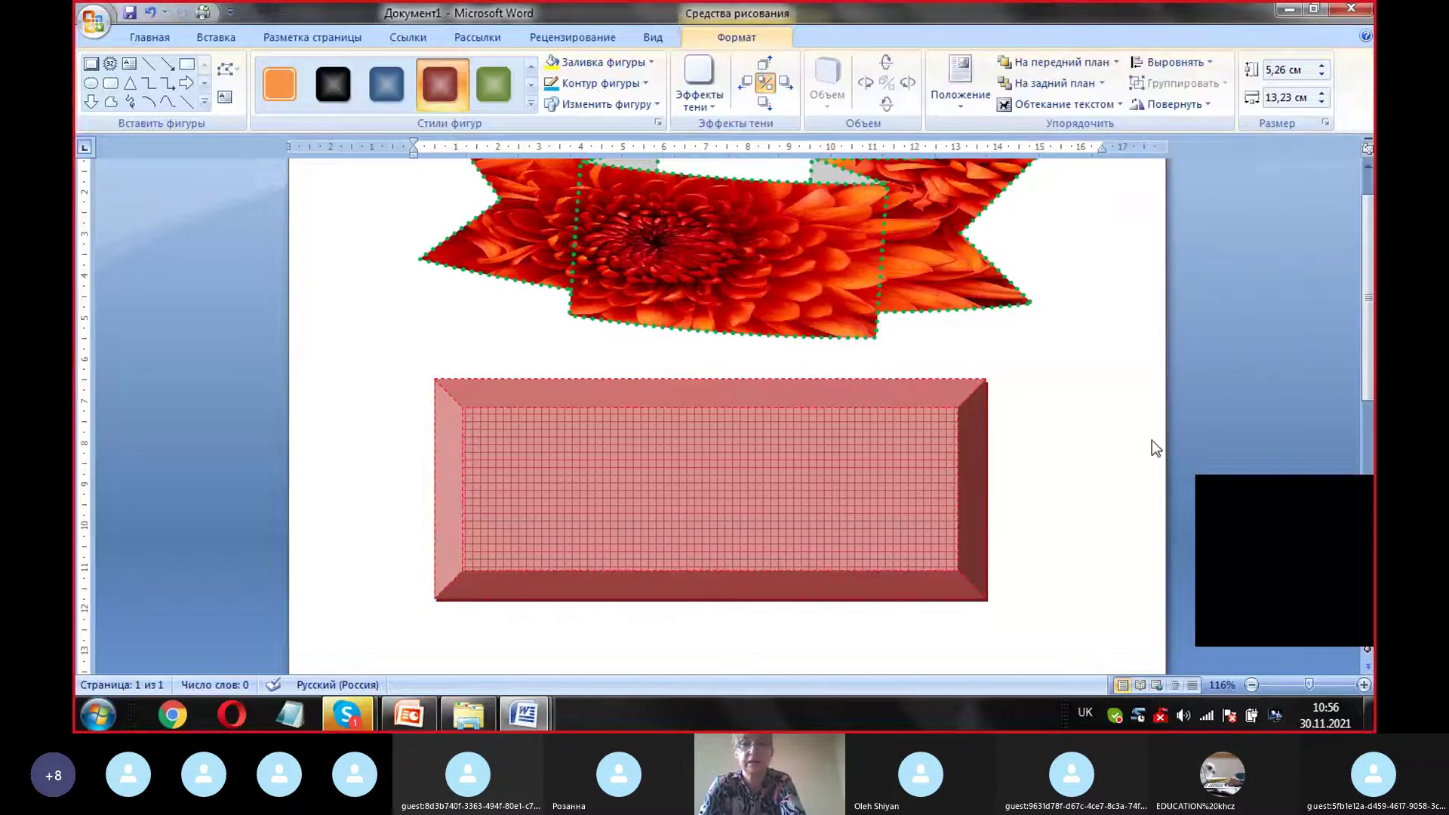
# Step: Copy the patterned rectangle into кнопка.docx and move the pasted copy slightly down over the table
pyautogui.click(649, 469)
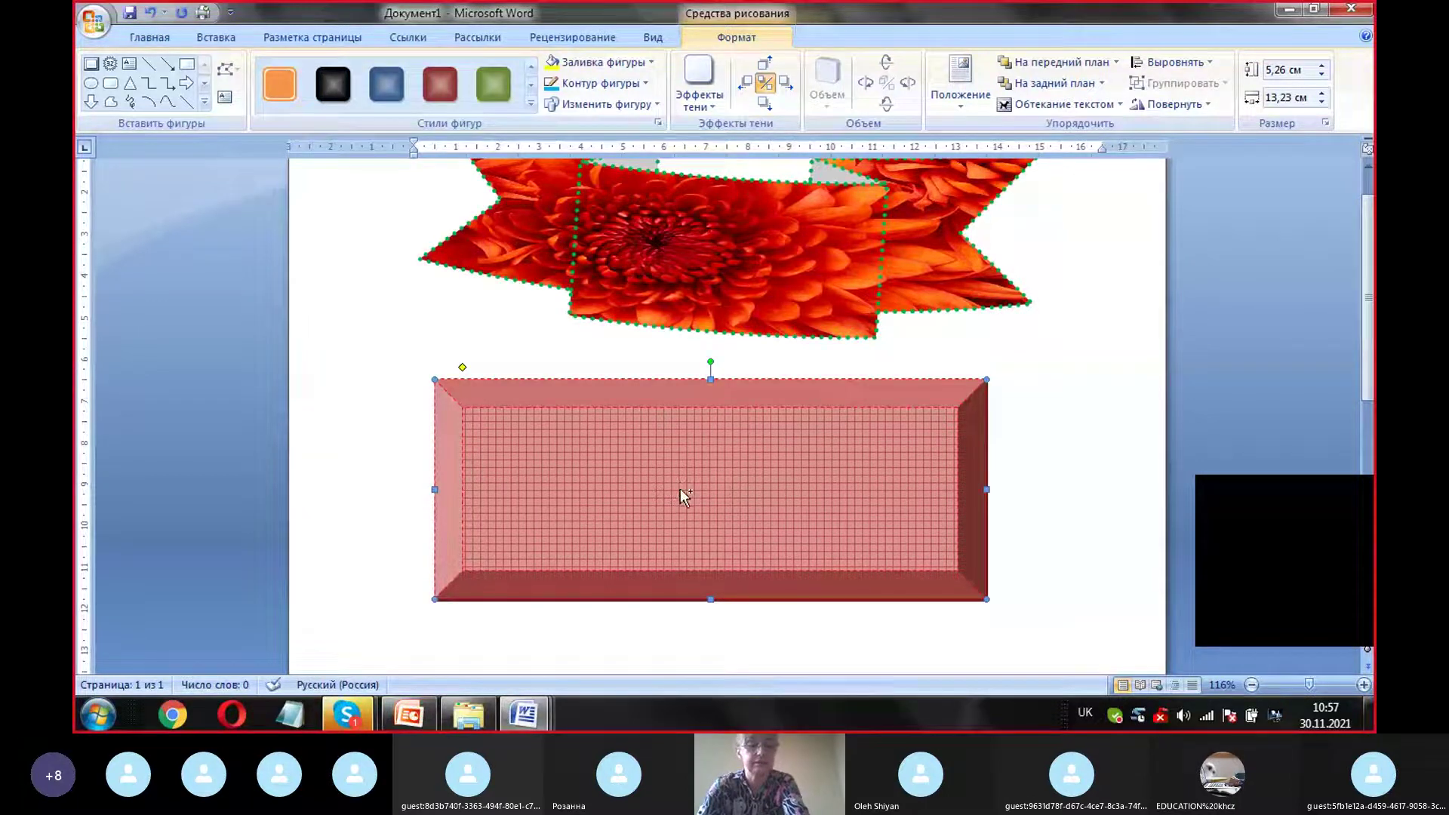
pyautogui.click(524, 714)
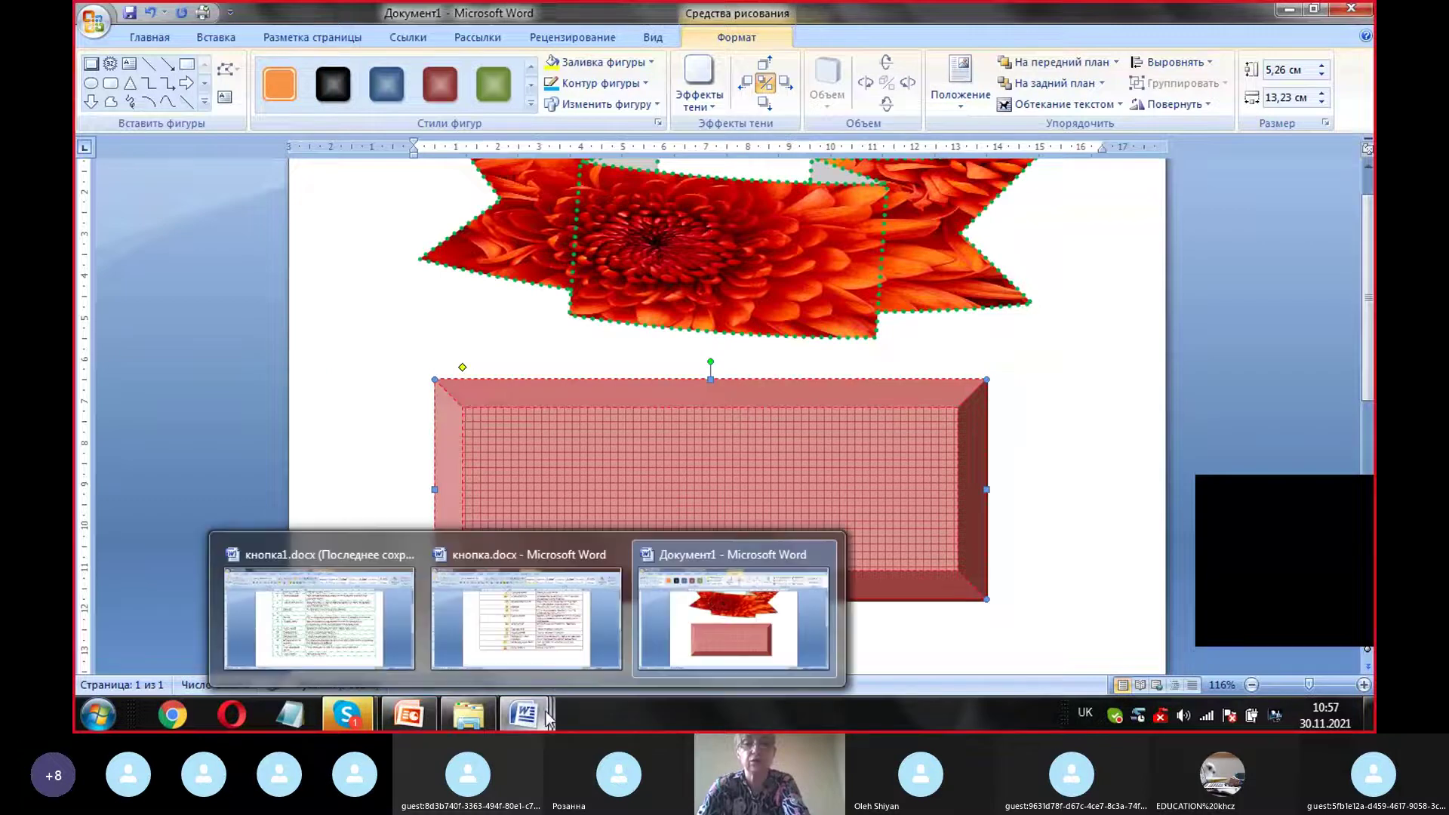
pyautogui.click(563, 627)
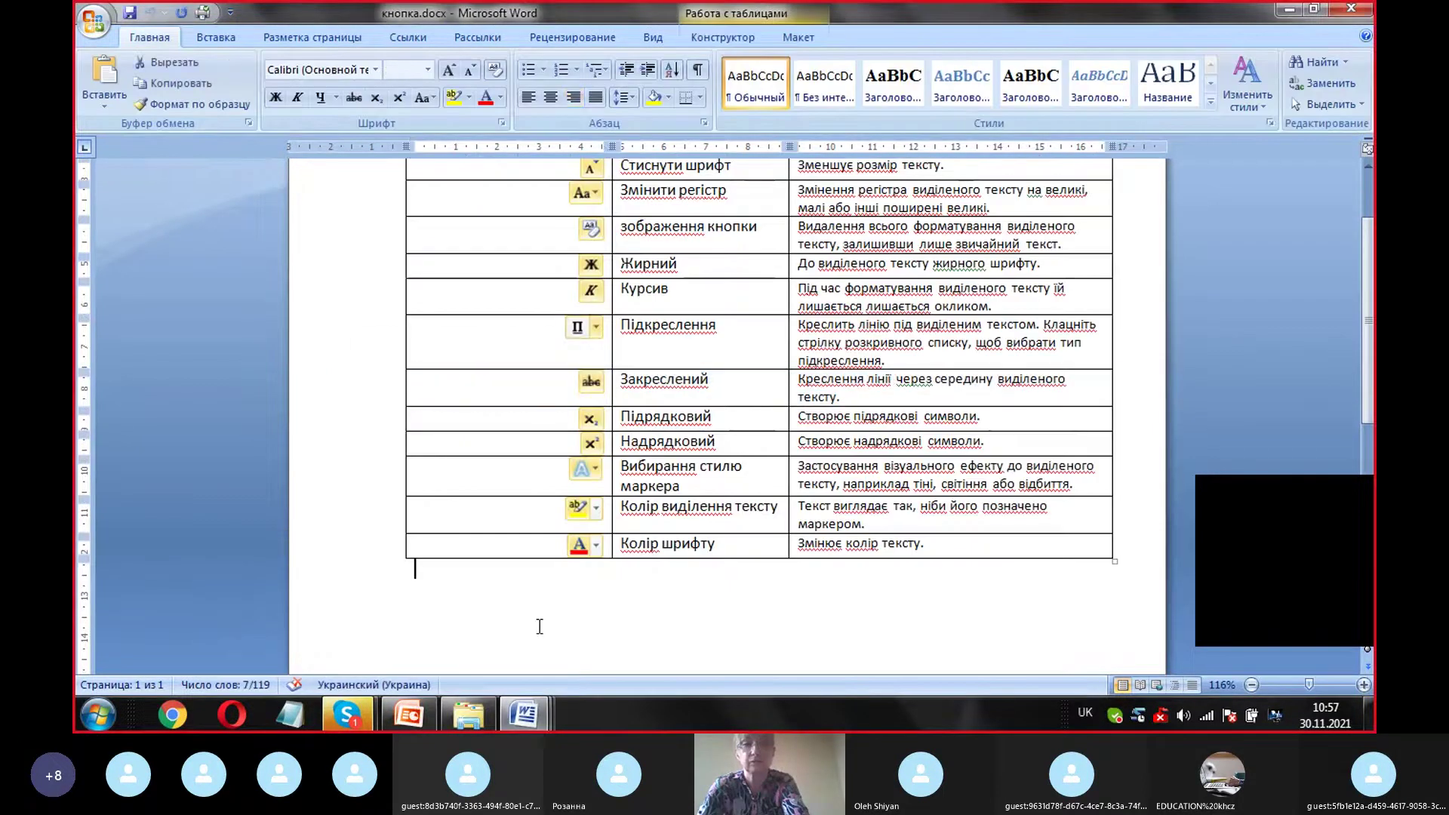
pyautogui.hotkey('ctrl', 'v')
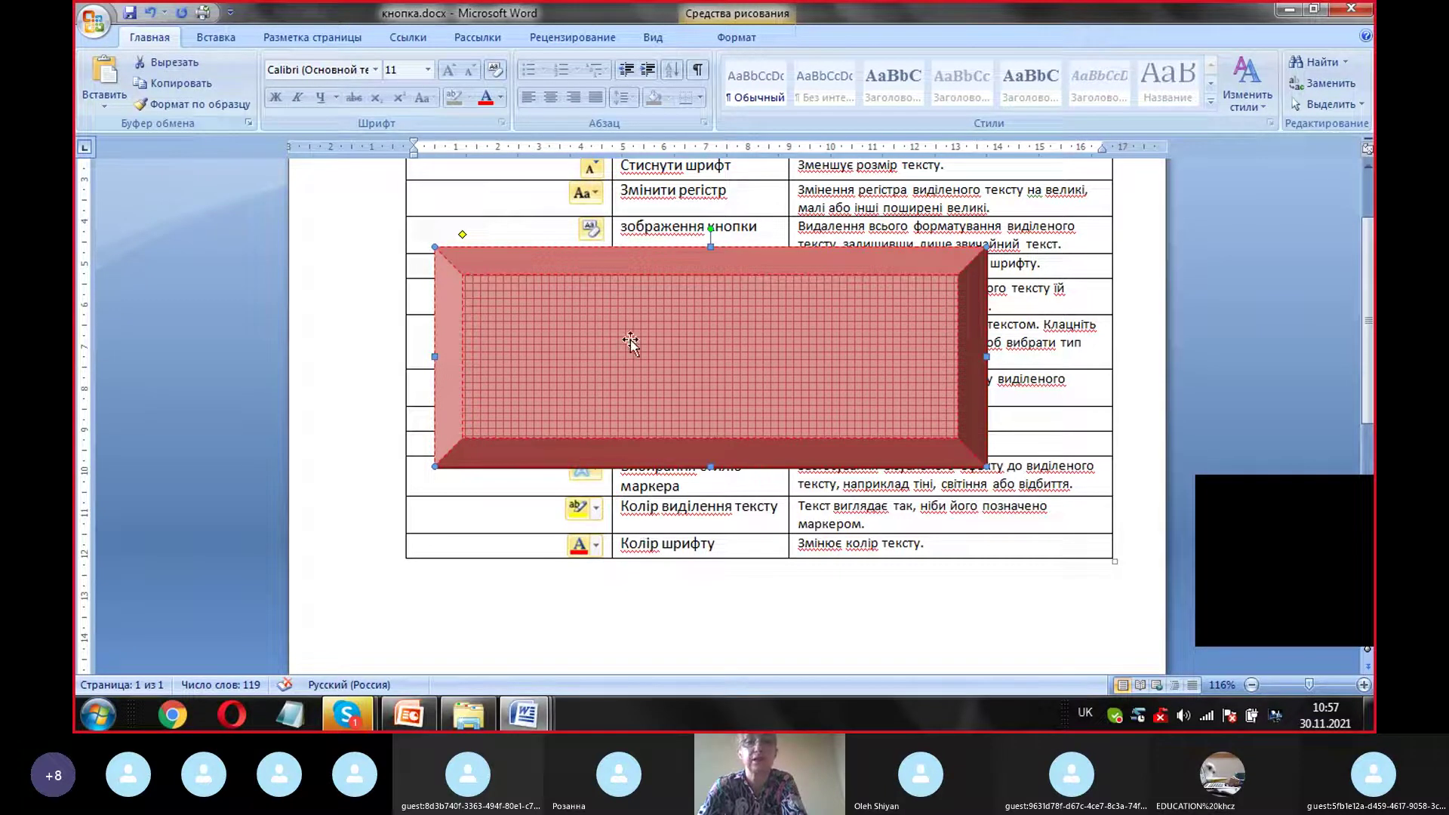
pyautogui.moveTo(630, 343); pyautogui.dragTo(626, 418)
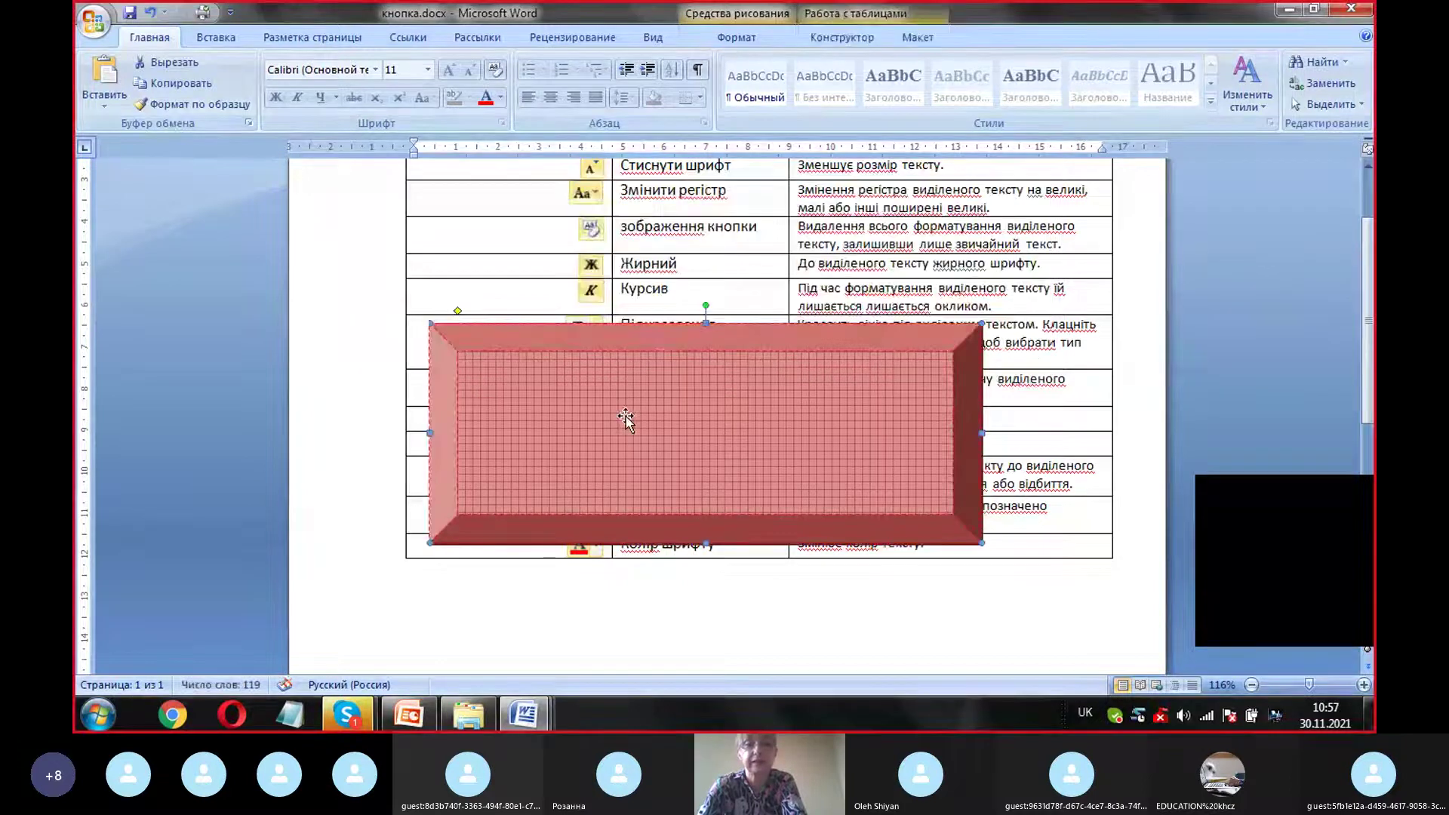
# Step: Switch to Skype to check the call and its chat, and return to Документ1 in Word
pyautogui.click(341, 714)
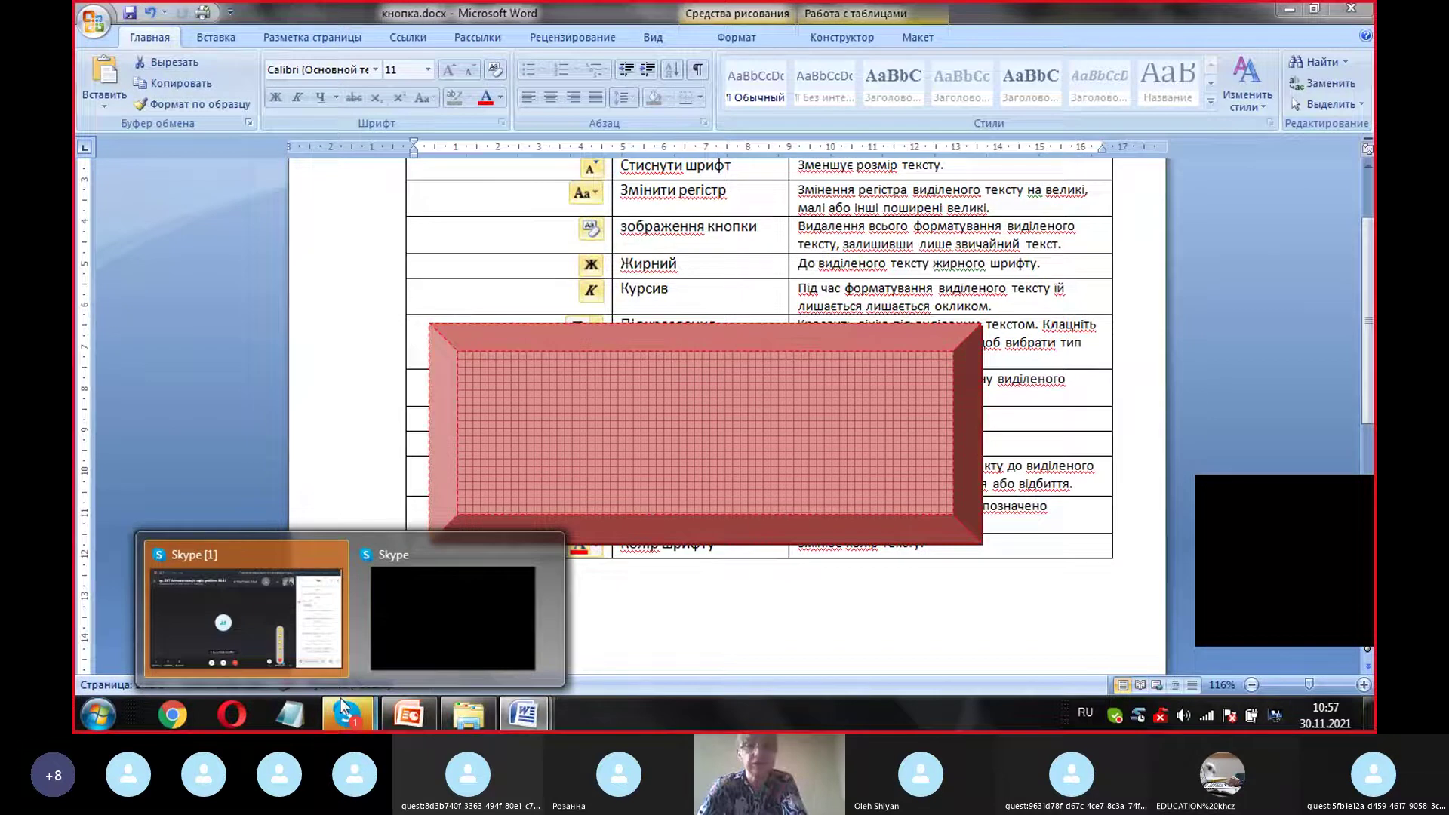
pyautogui.click(246, 608)
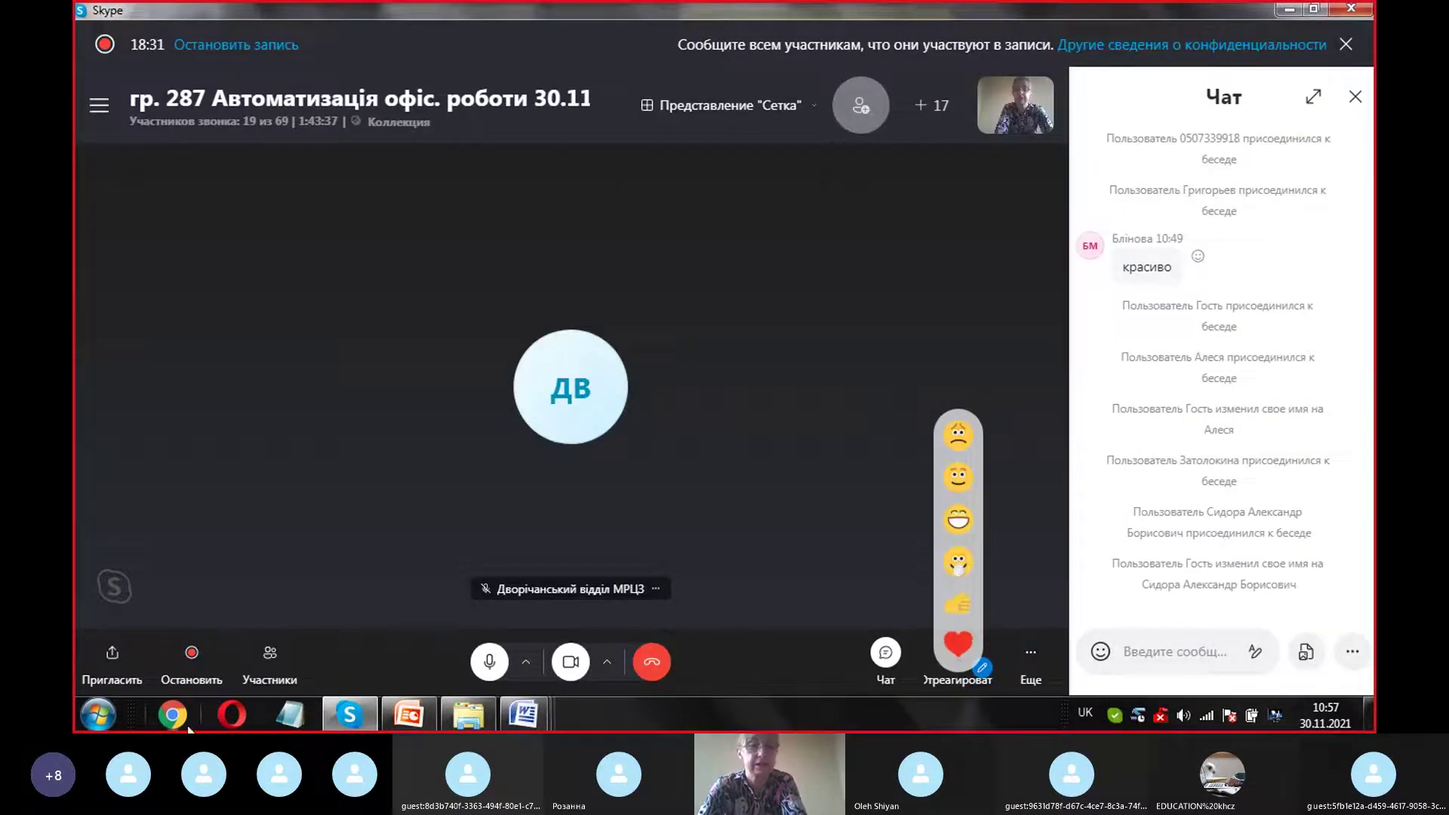
pyautogui.click(533, 719)
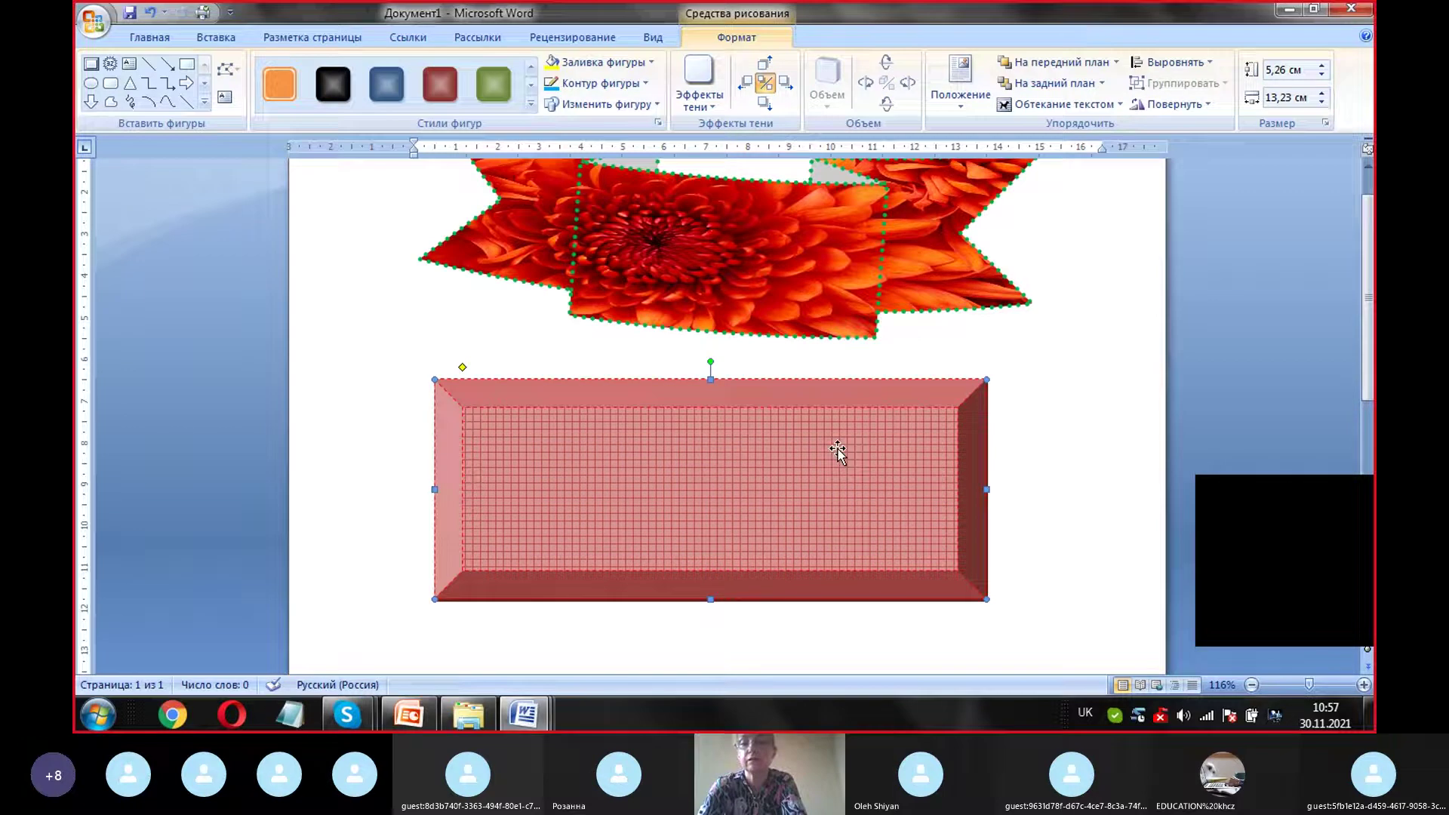
# Step: Shrink the patterned rectangle to about 4.07 cm high by 5.4 cm wide, and set its wrapping to behind text (за текстом)
pyautogui.moveTo(987, 379); pyautogui.dragTo(661, 429)
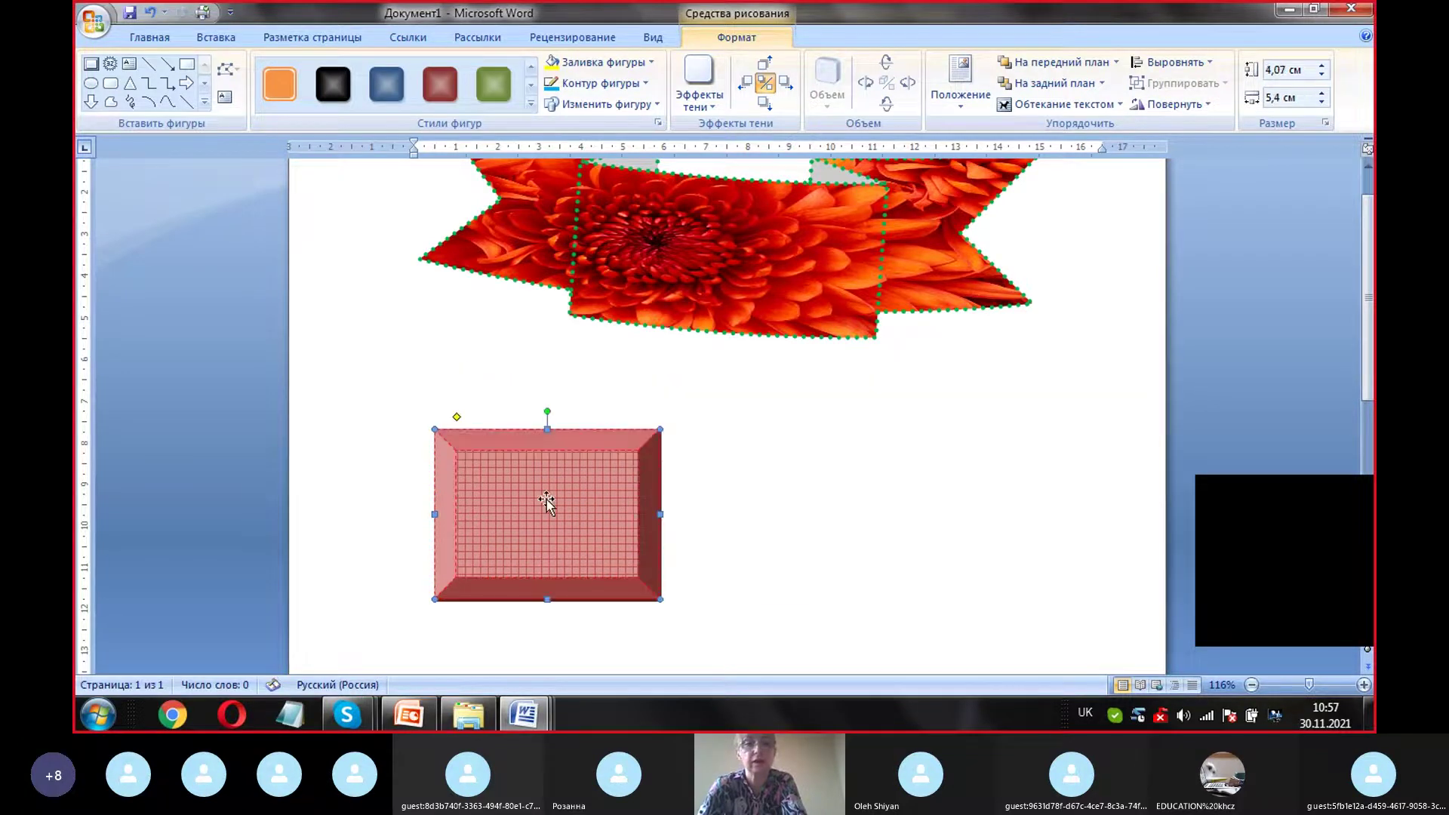
pyautogui.rightClick(549, 500)
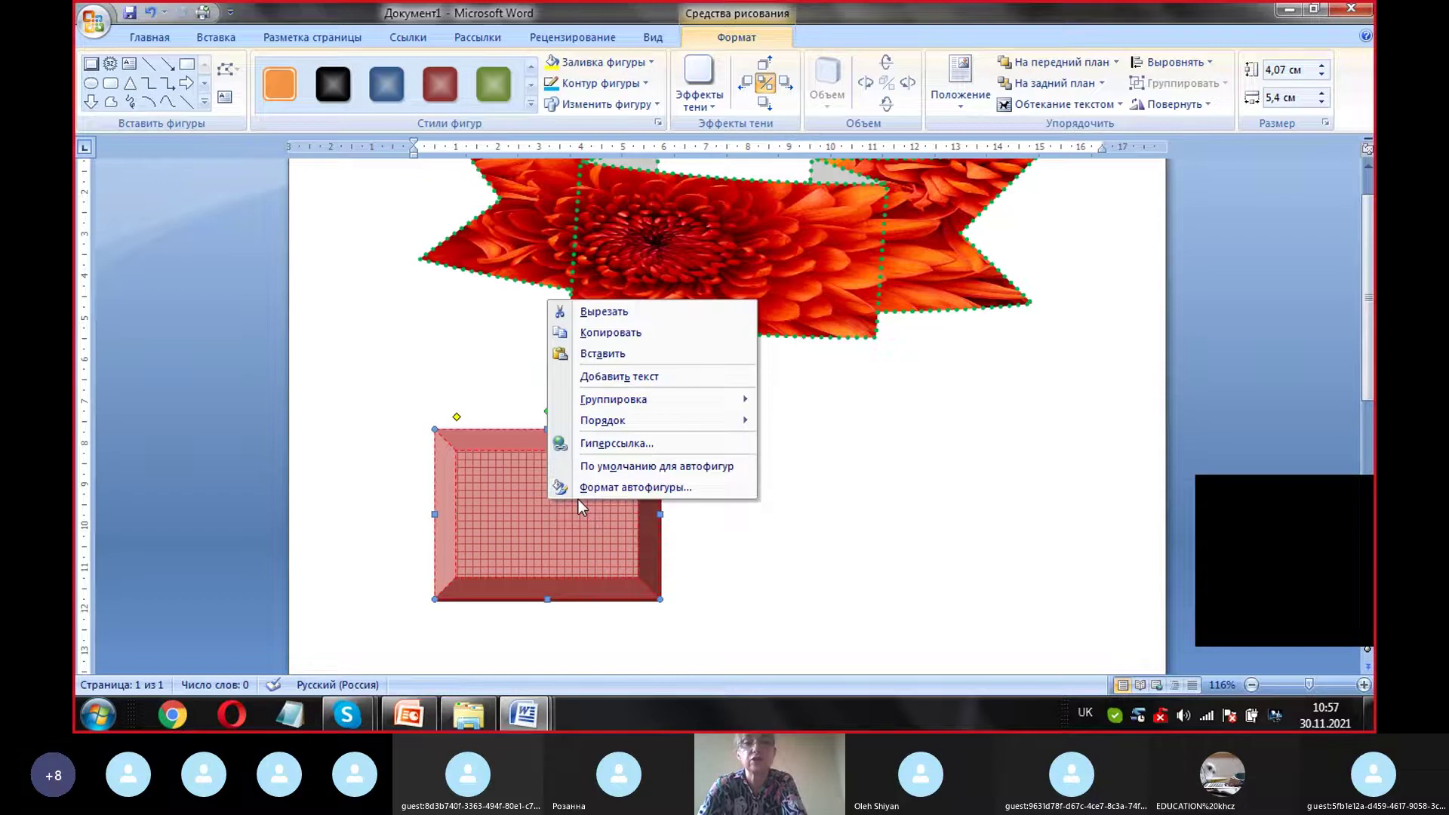
pyautogui.click(645, 487)
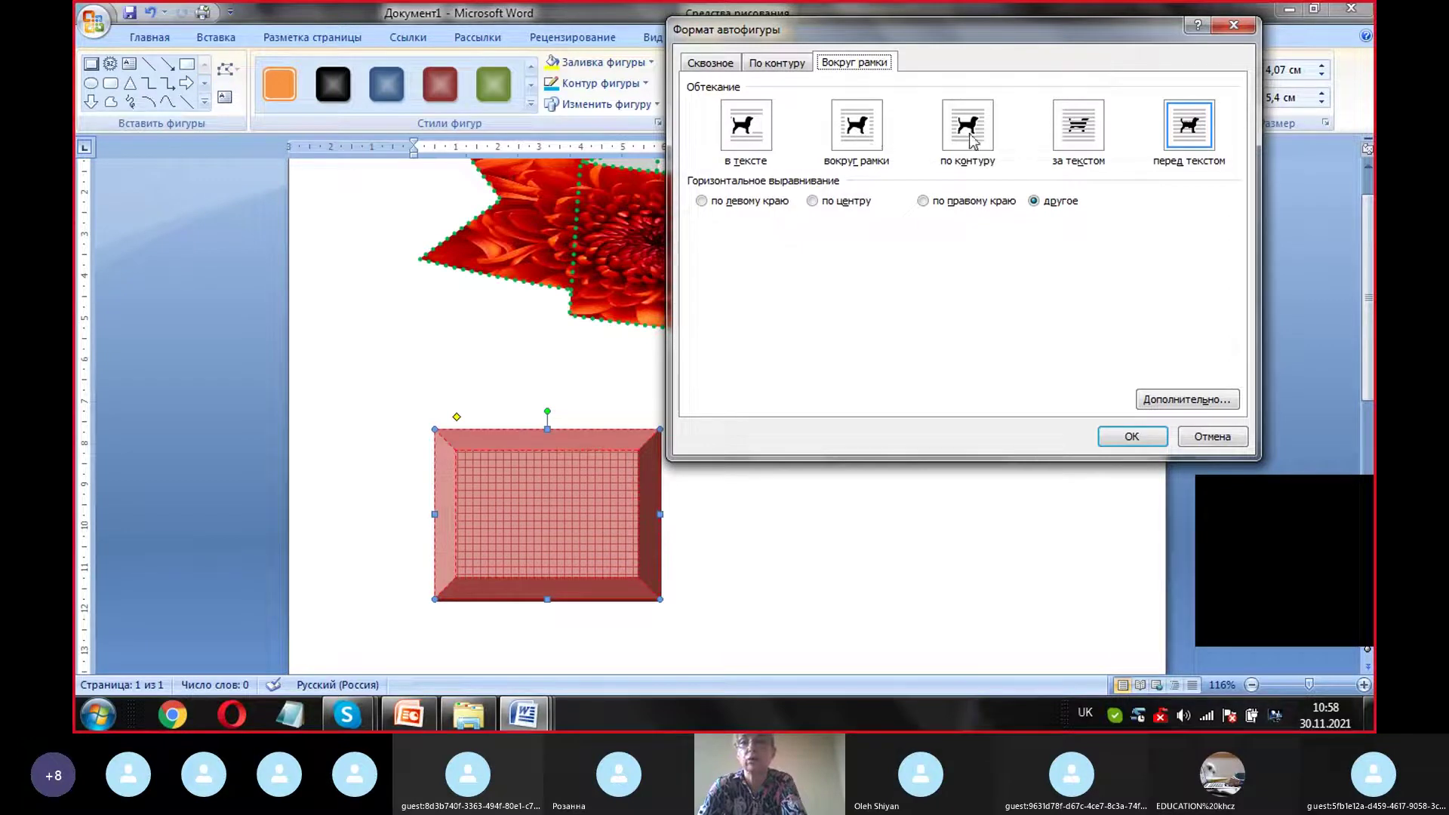
pyautogui.click(1080, 132)
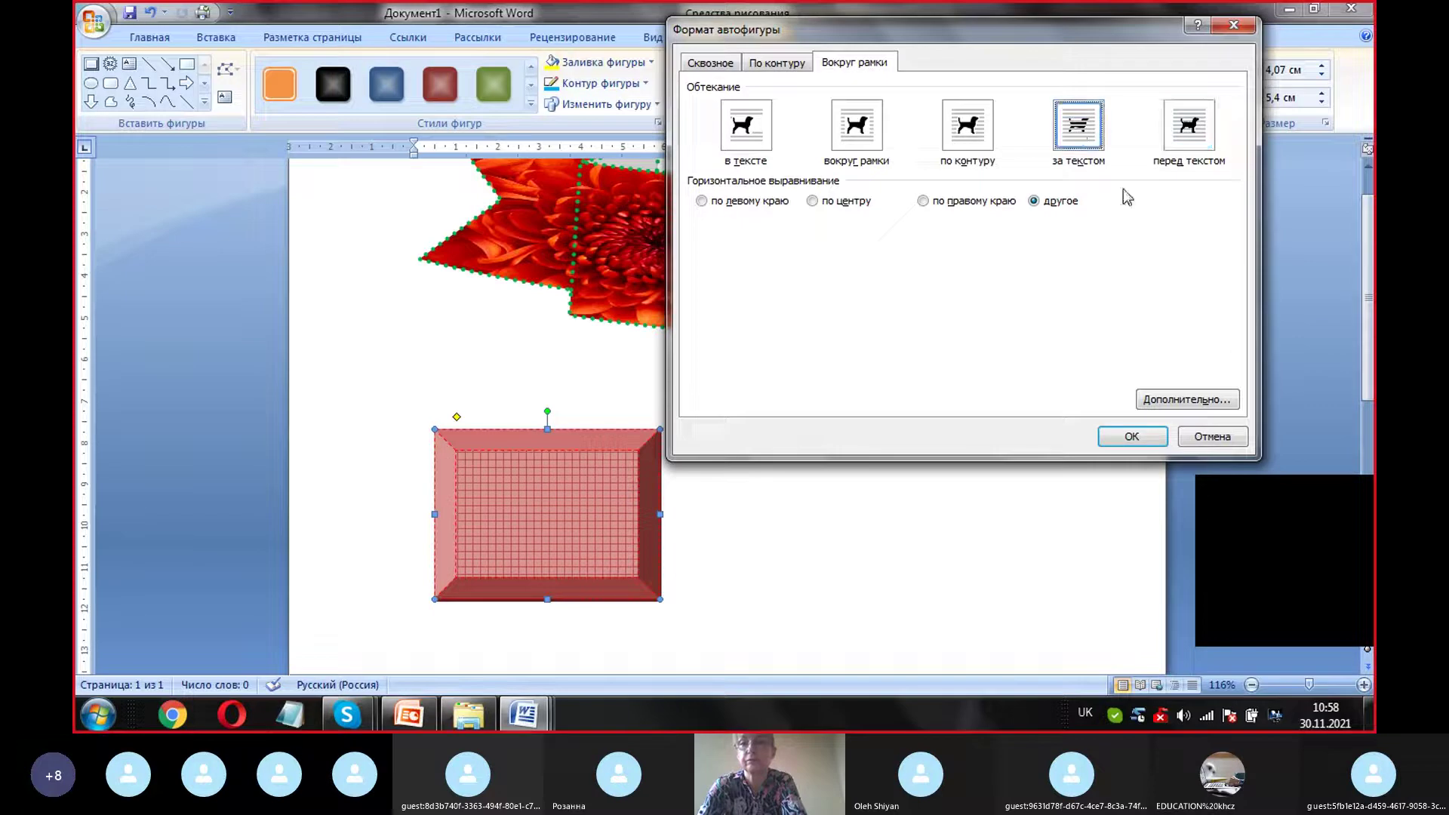
pyautogui.click(1130, 437)
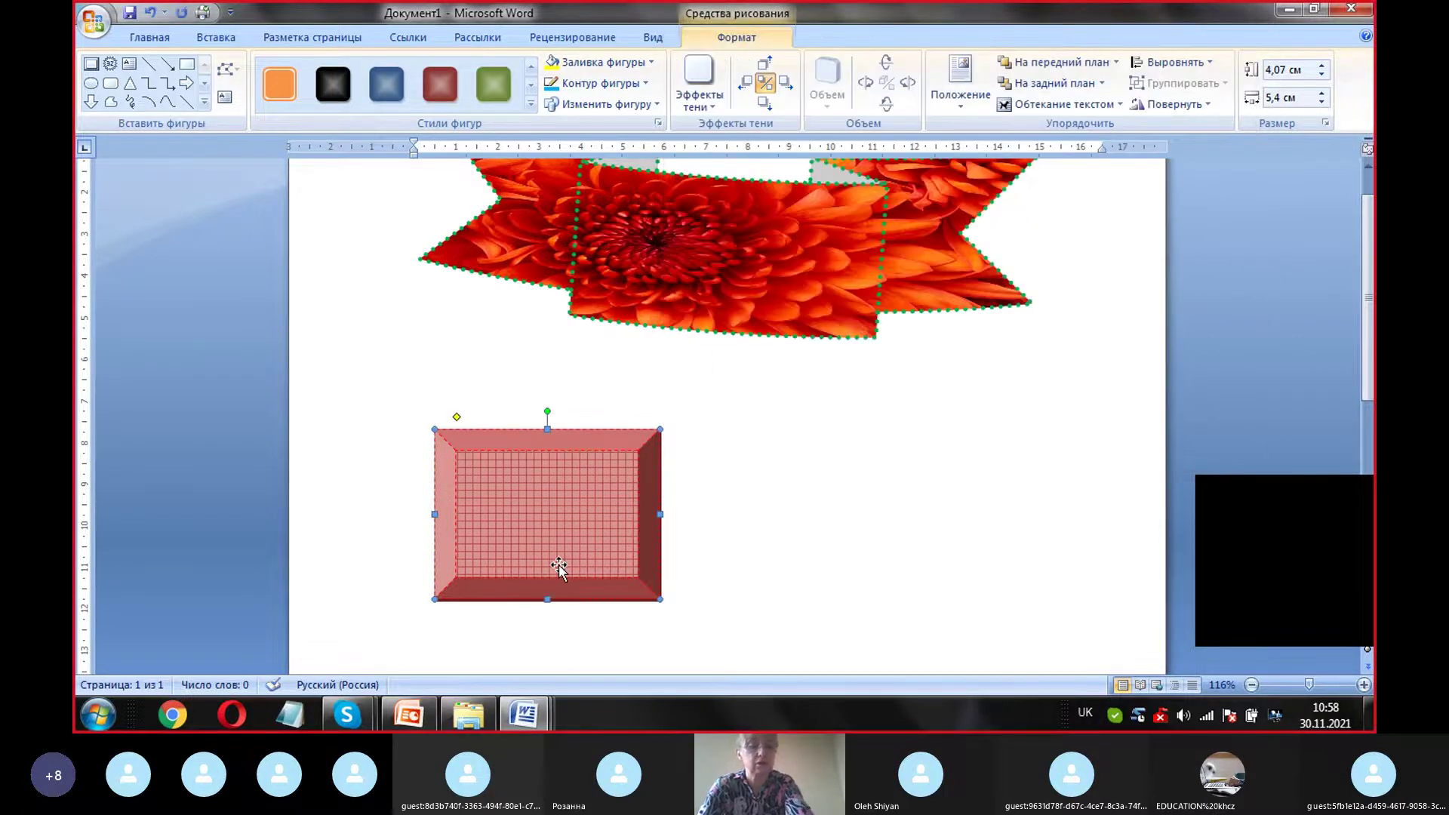
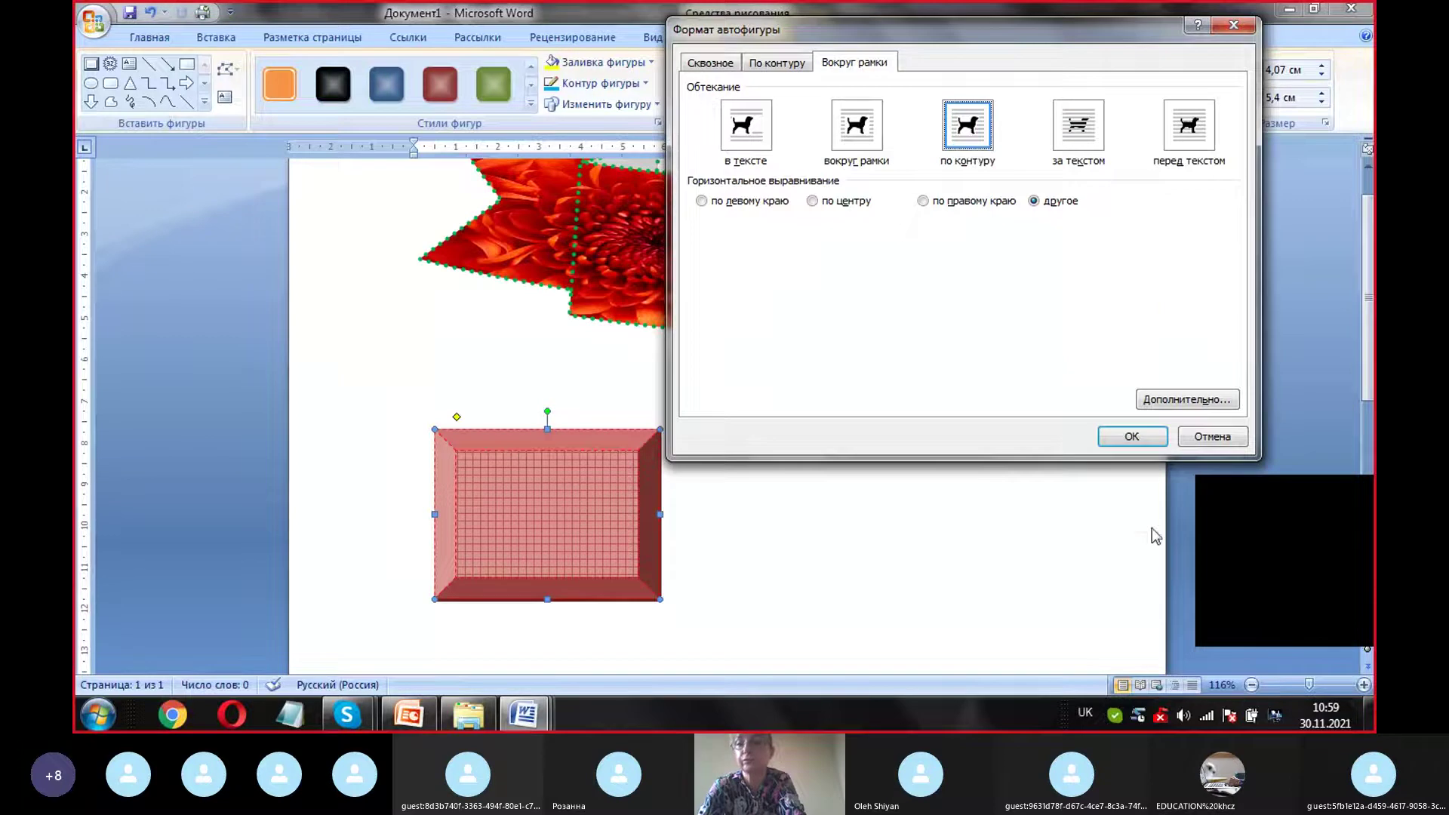
# Step: Apply wrapping along the contour (по контуру) to the rectangle, and paste a copy into the table in кнопка1.docx
pyautogui.click(1132, 437)
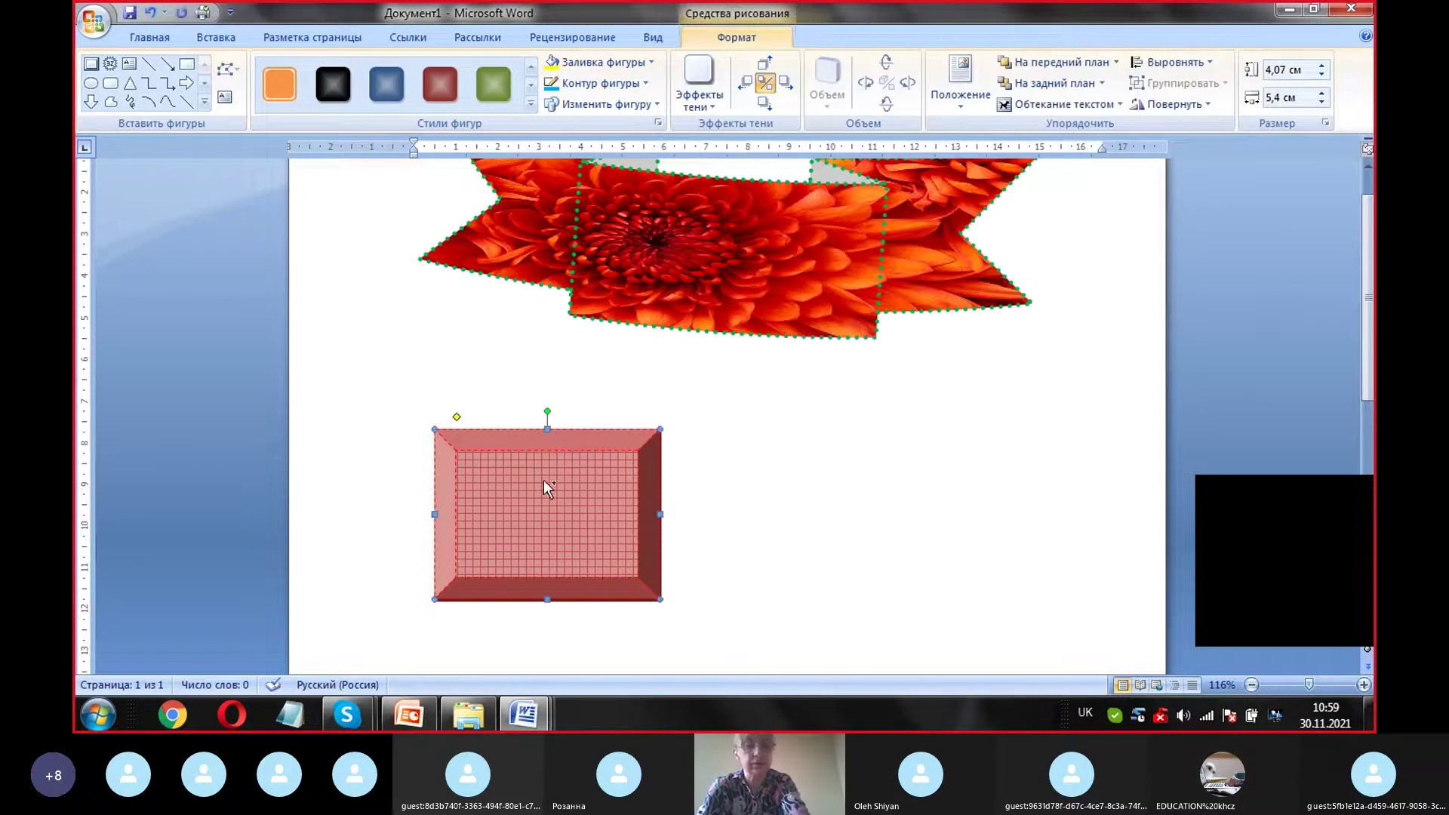
pyautogui.click(515, 723)
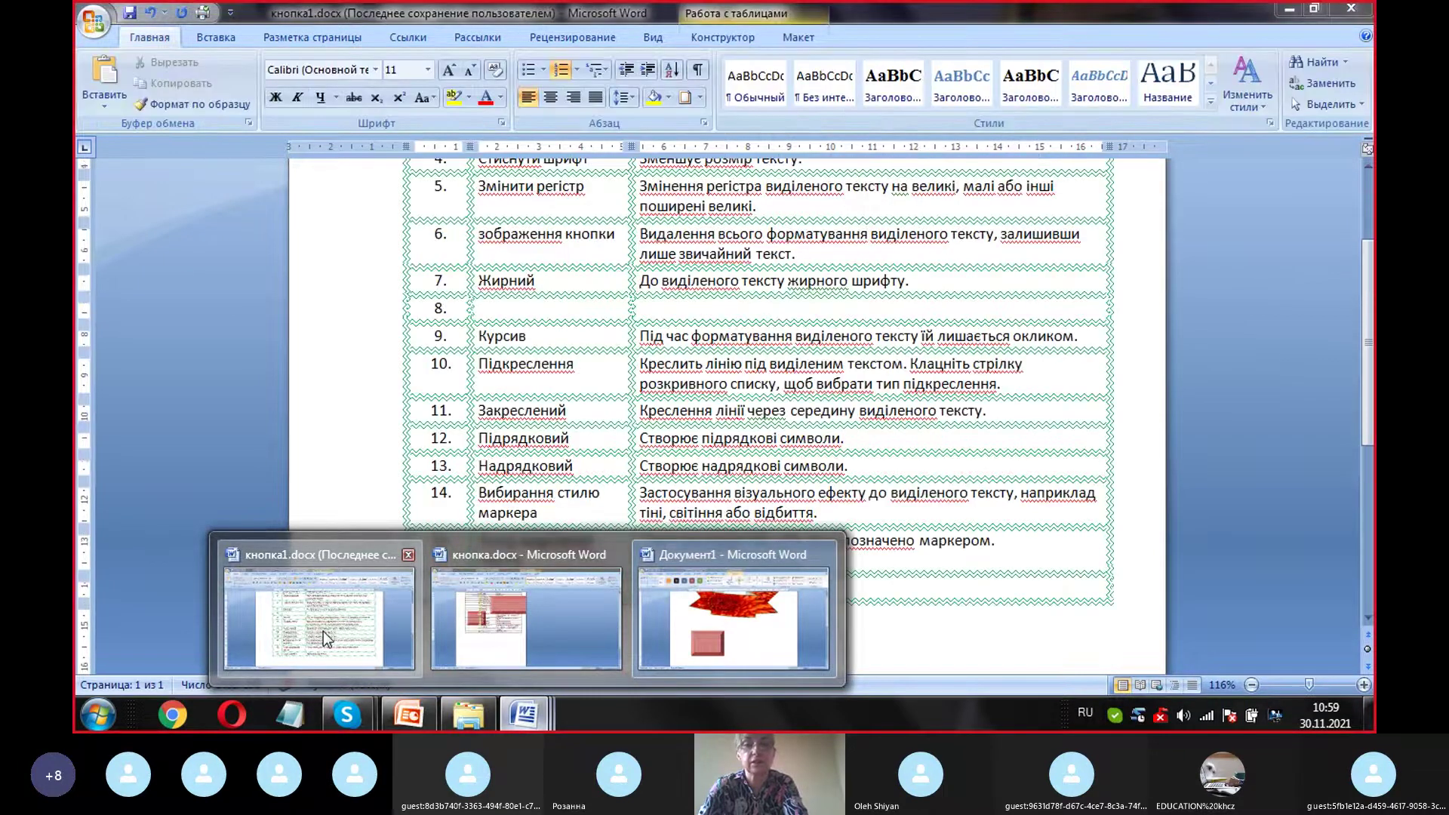
pyautogui.click(323, 631)
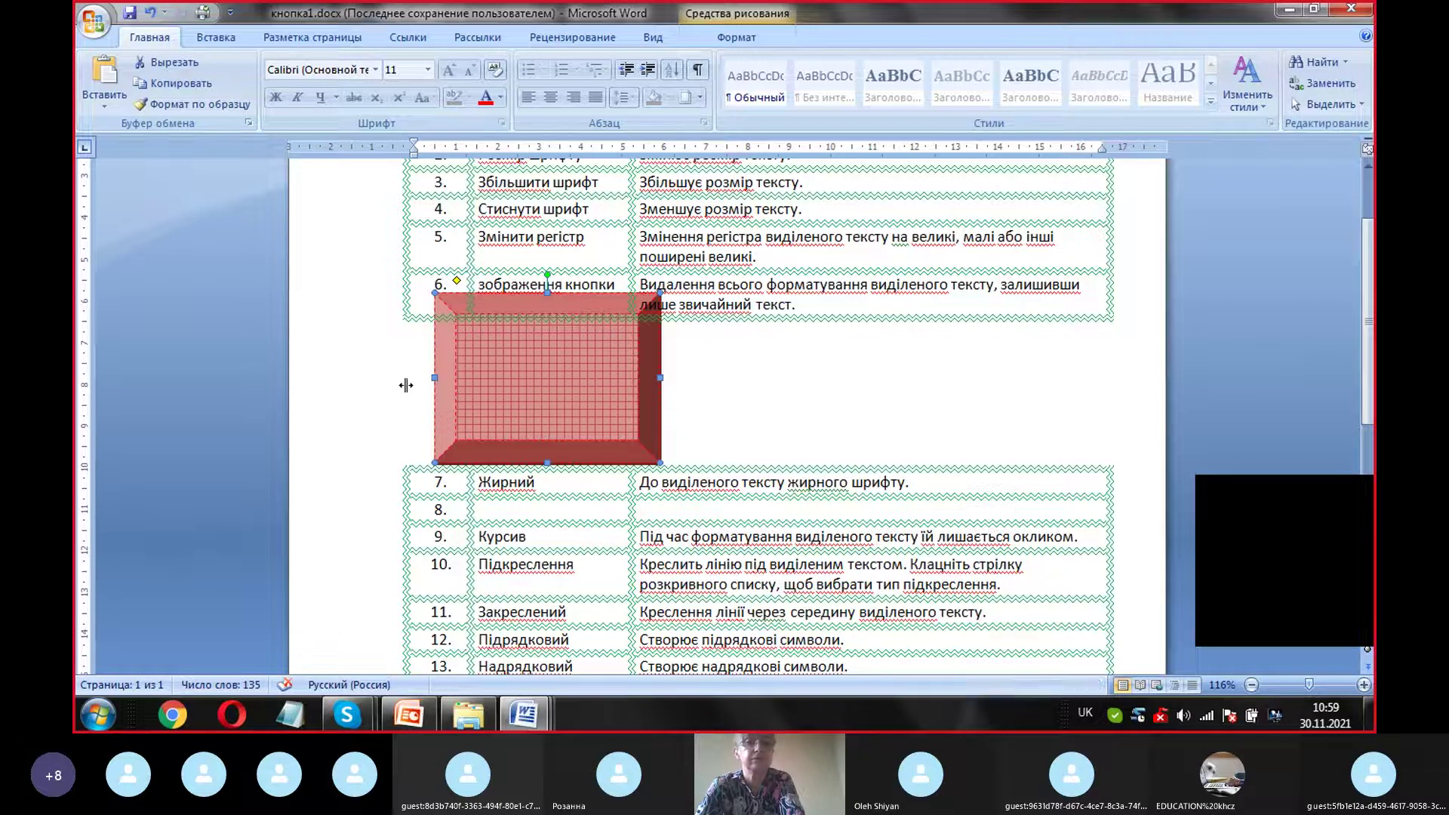
# Step: Place the cursor in the table text around the pasted rectangle, and undo the paste in кнопка1.docx
pyautogui.click(814, 385)
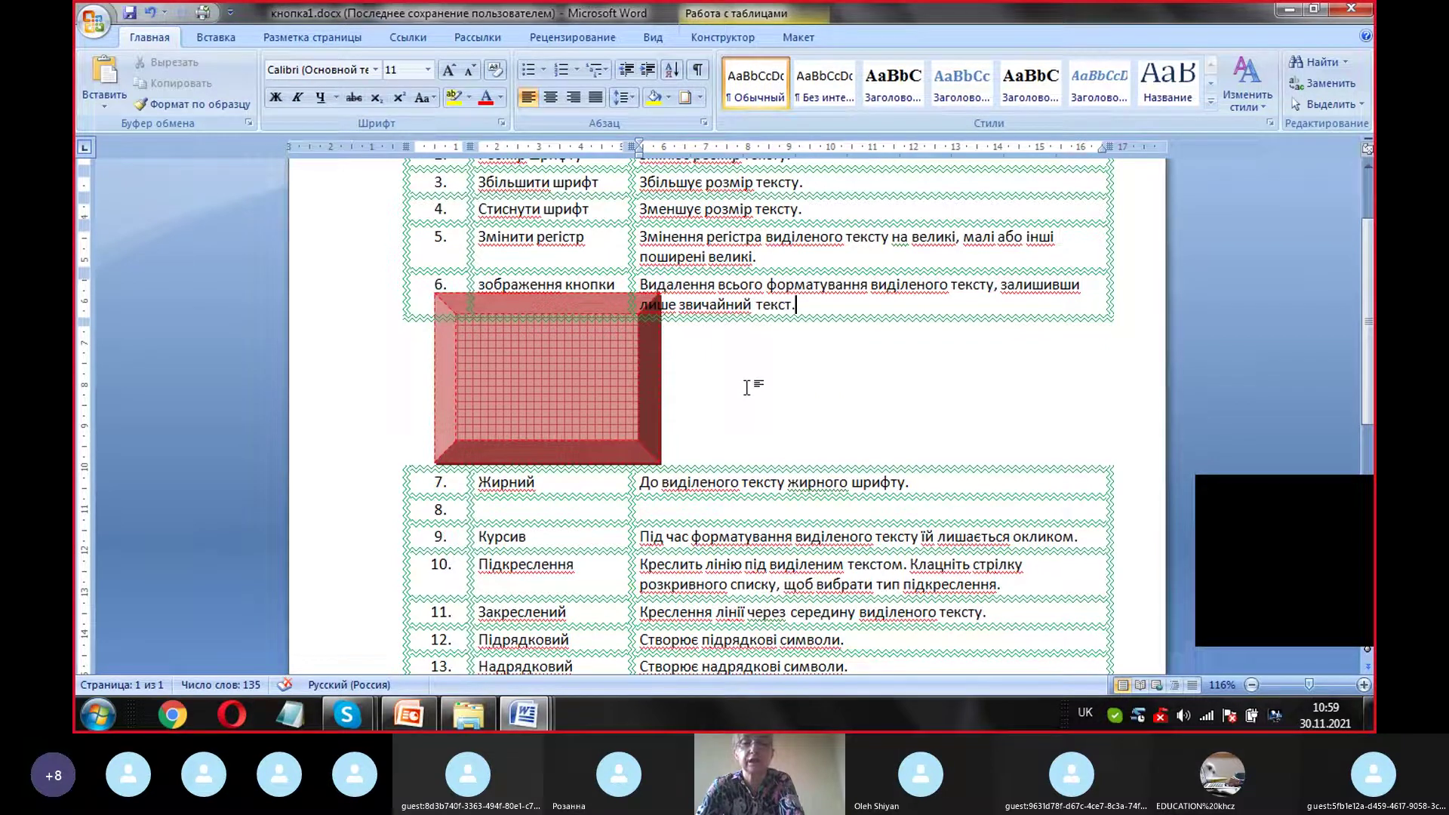
pyautogui.click(867, 534)
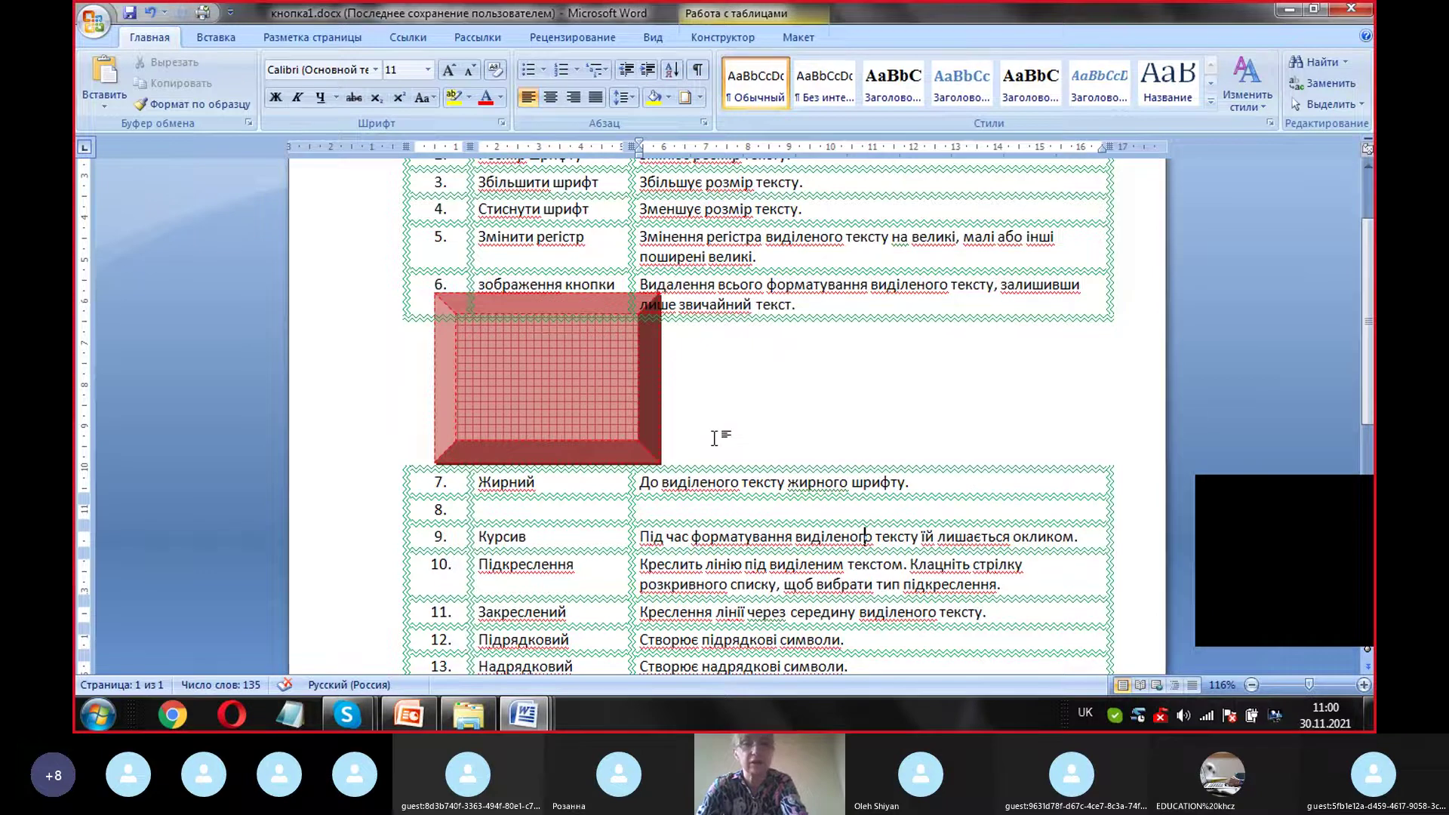
pyautogui.hotkey('ctrl', 'z')
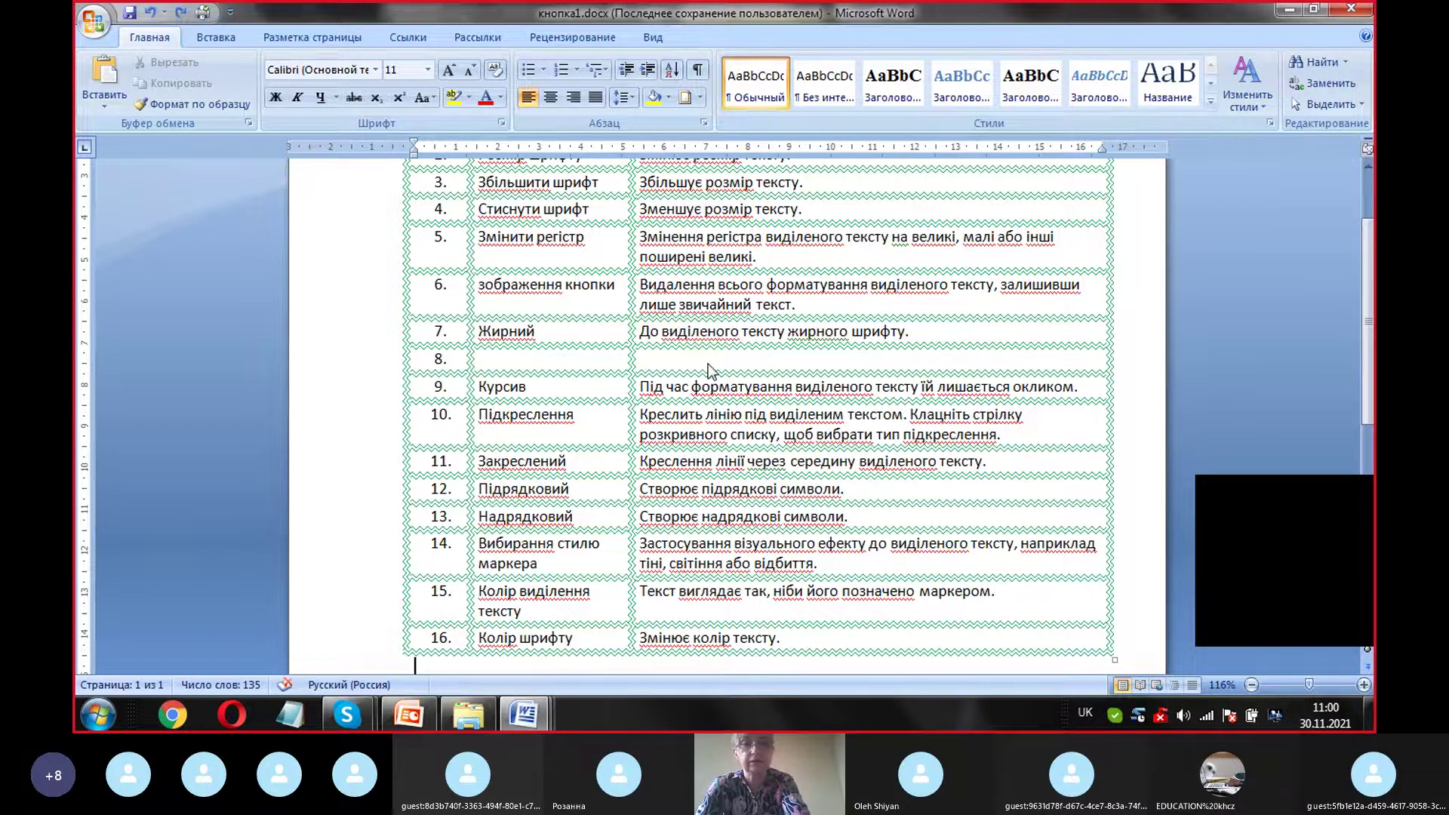
# Step: Replace the table in кнопка1.docx with its contents pasted as text only, without the table formatting
pyautogui.hotkey('ctrl', 'a')
pyautogui.press('Delete')
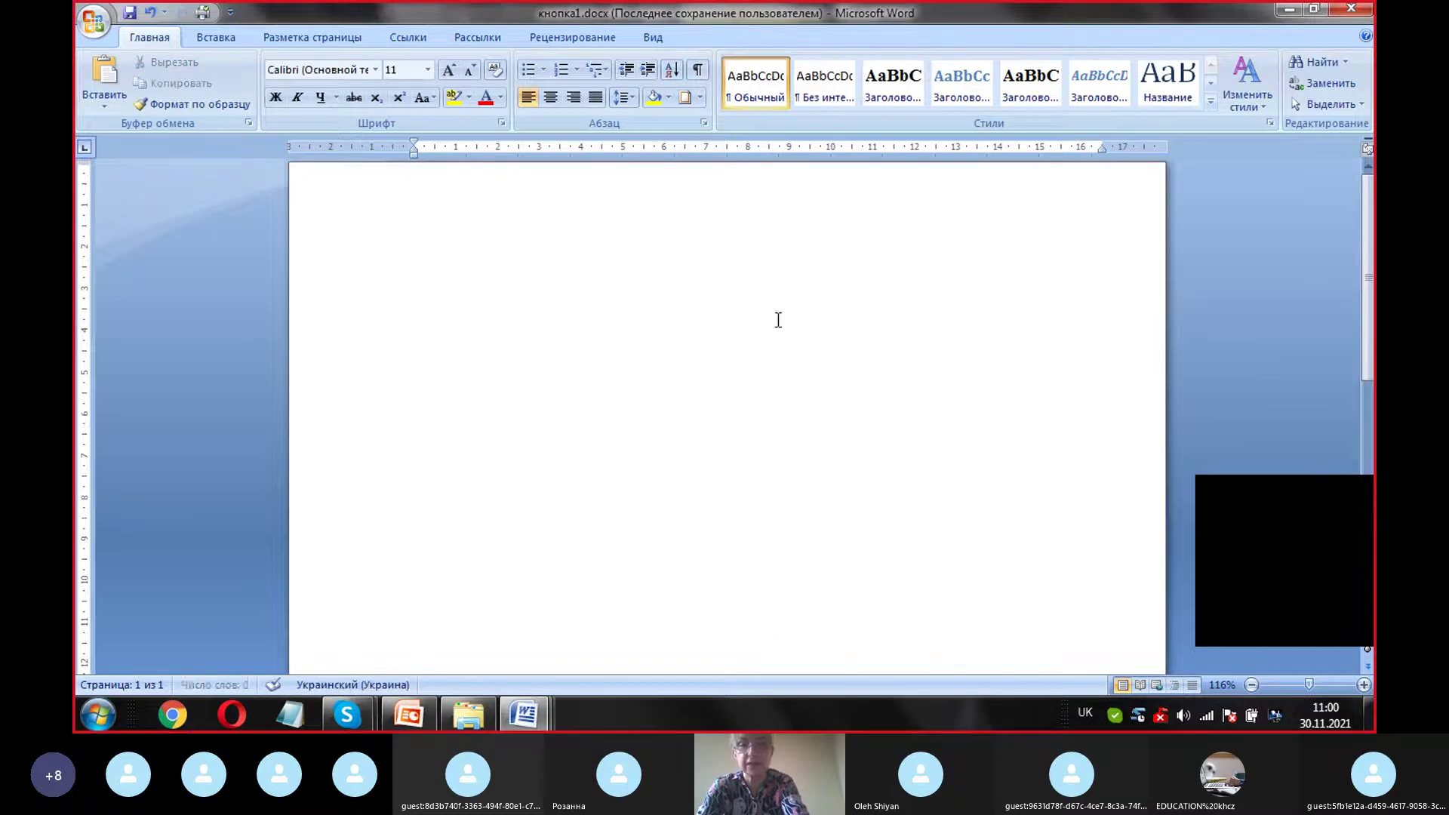
pyautogui.hotkey('ctrl', 'v')
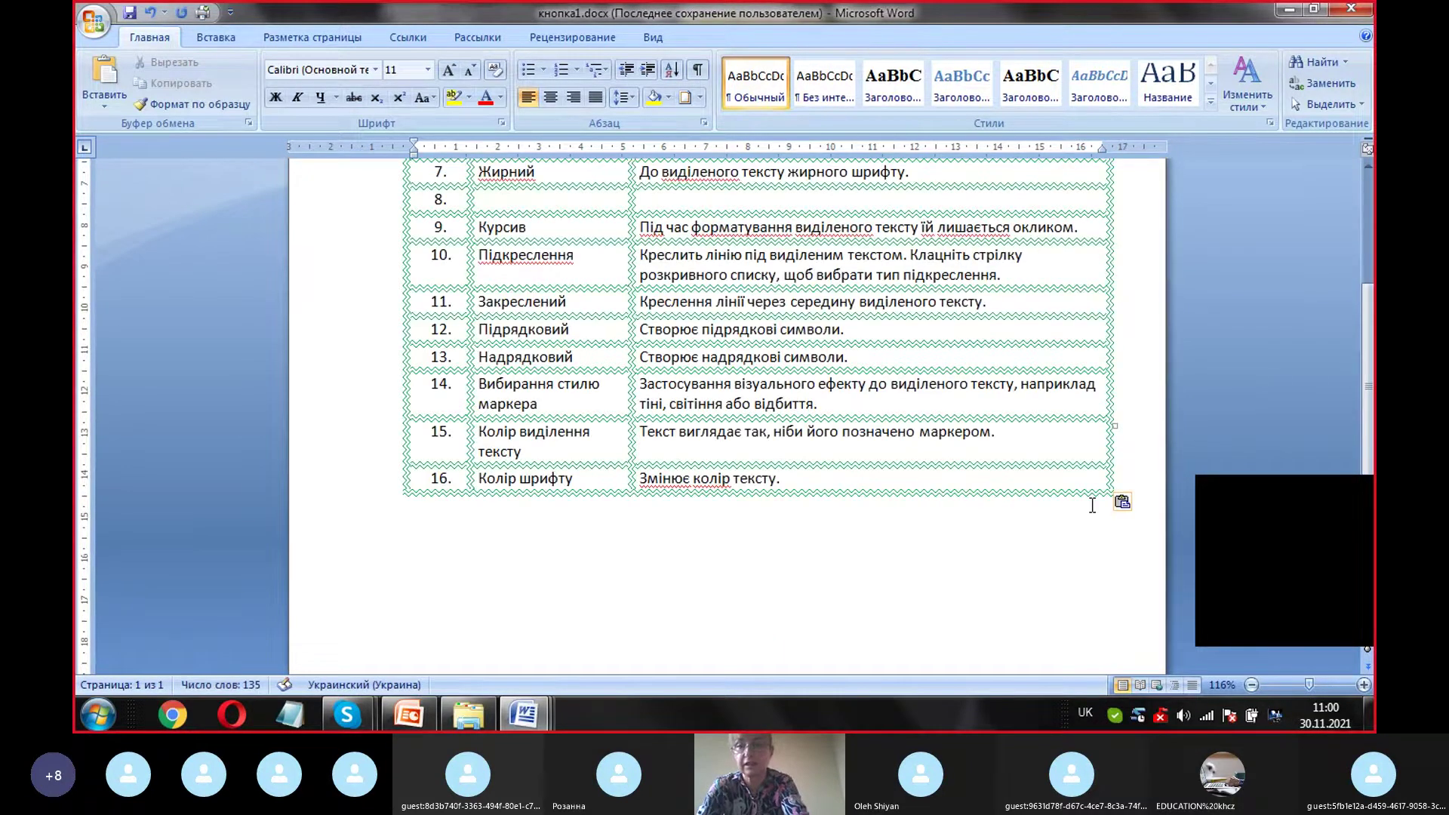
pyautogui.click(1124, 502)
pyautogui.click(1177, 566)
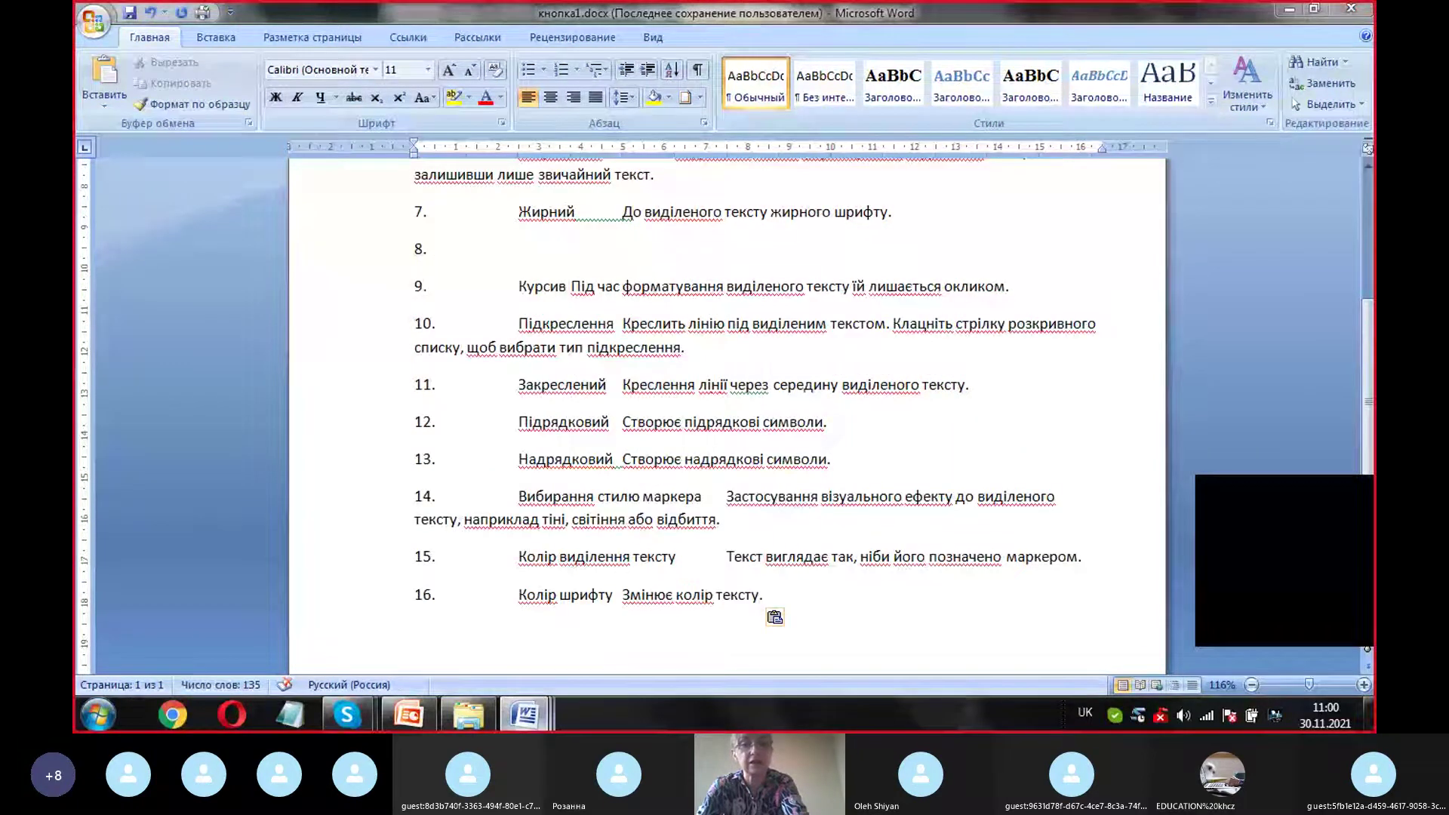
# Step: Copy the patterned rectangle from Документ1 and paste it into the plain text of кнопка1.docx
pyautogui.moveTo(524, 715)
pyautogui.click(555, 574)
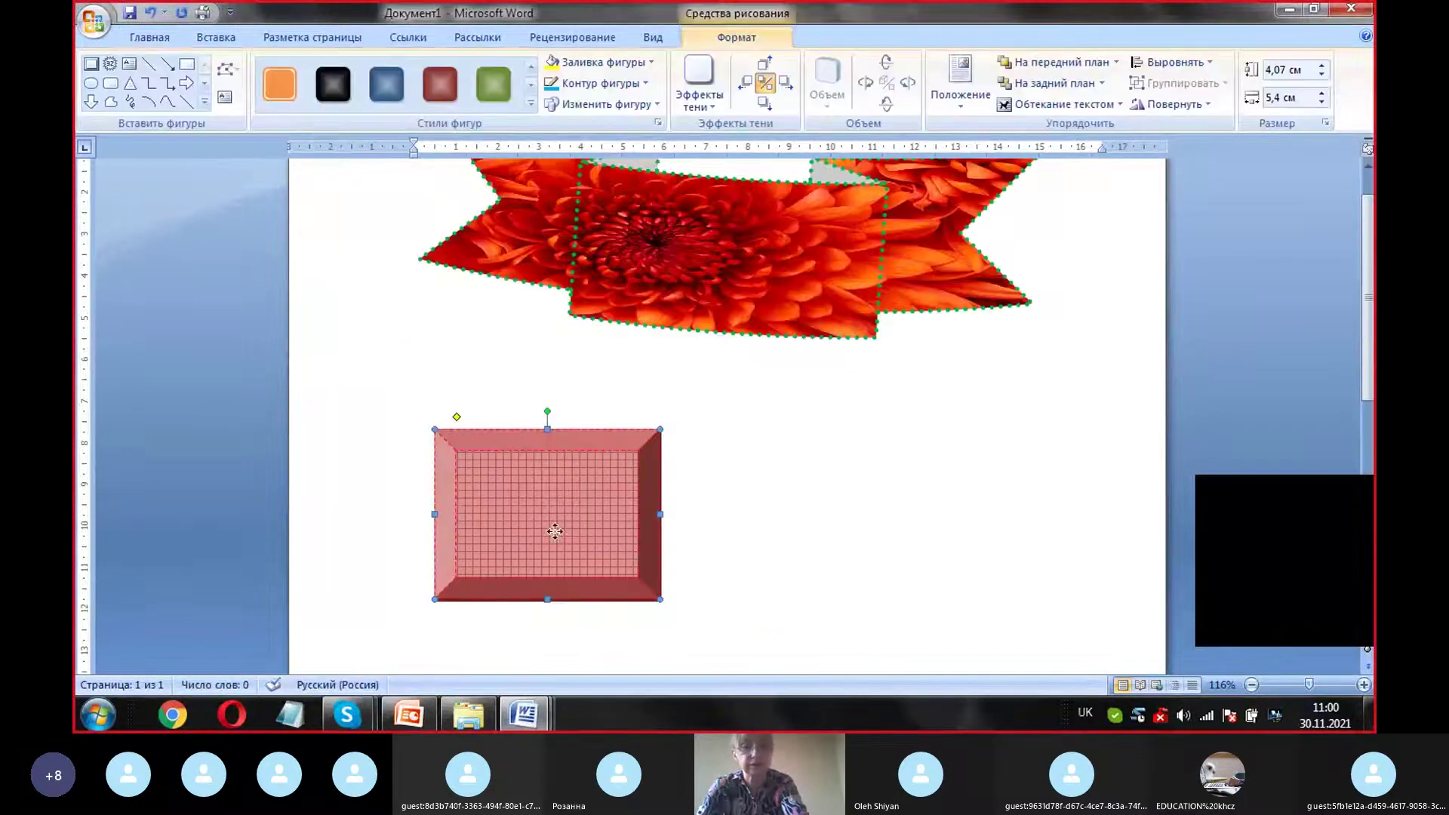
pyautogui.click(523, 714)
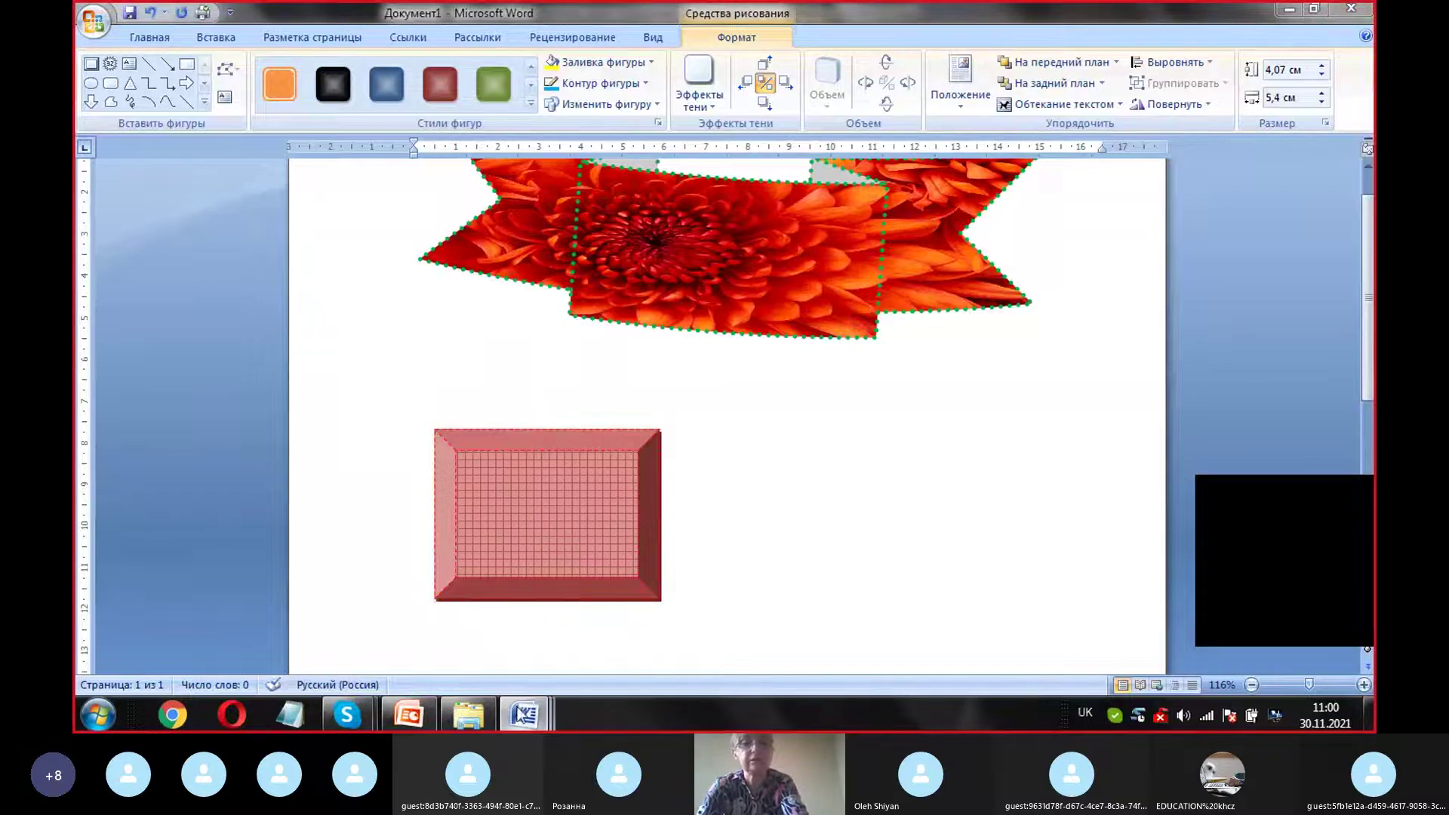
pyautogui.click(337, 620)
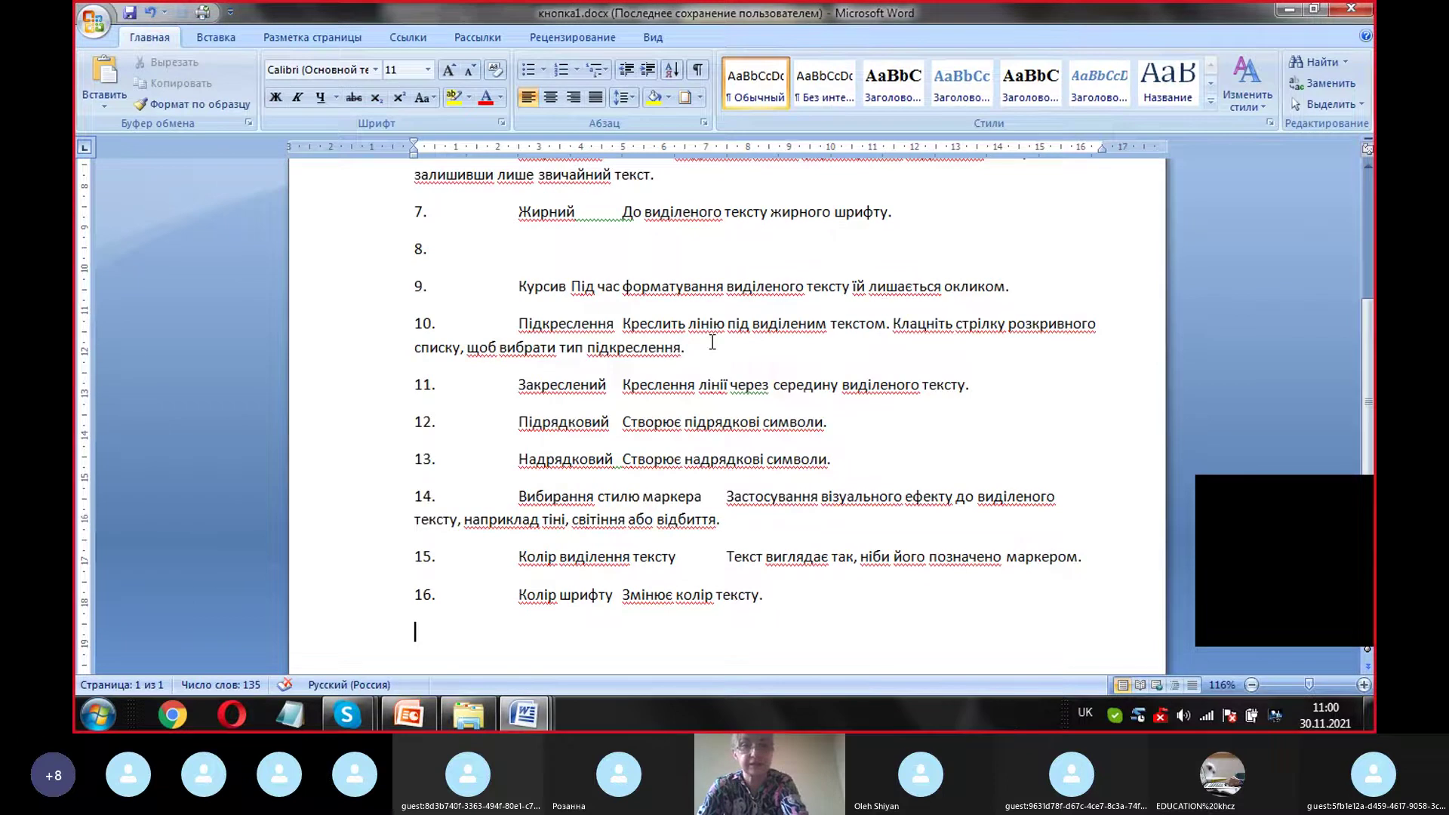
pyautogui.hotkey('ctrl', 'v')
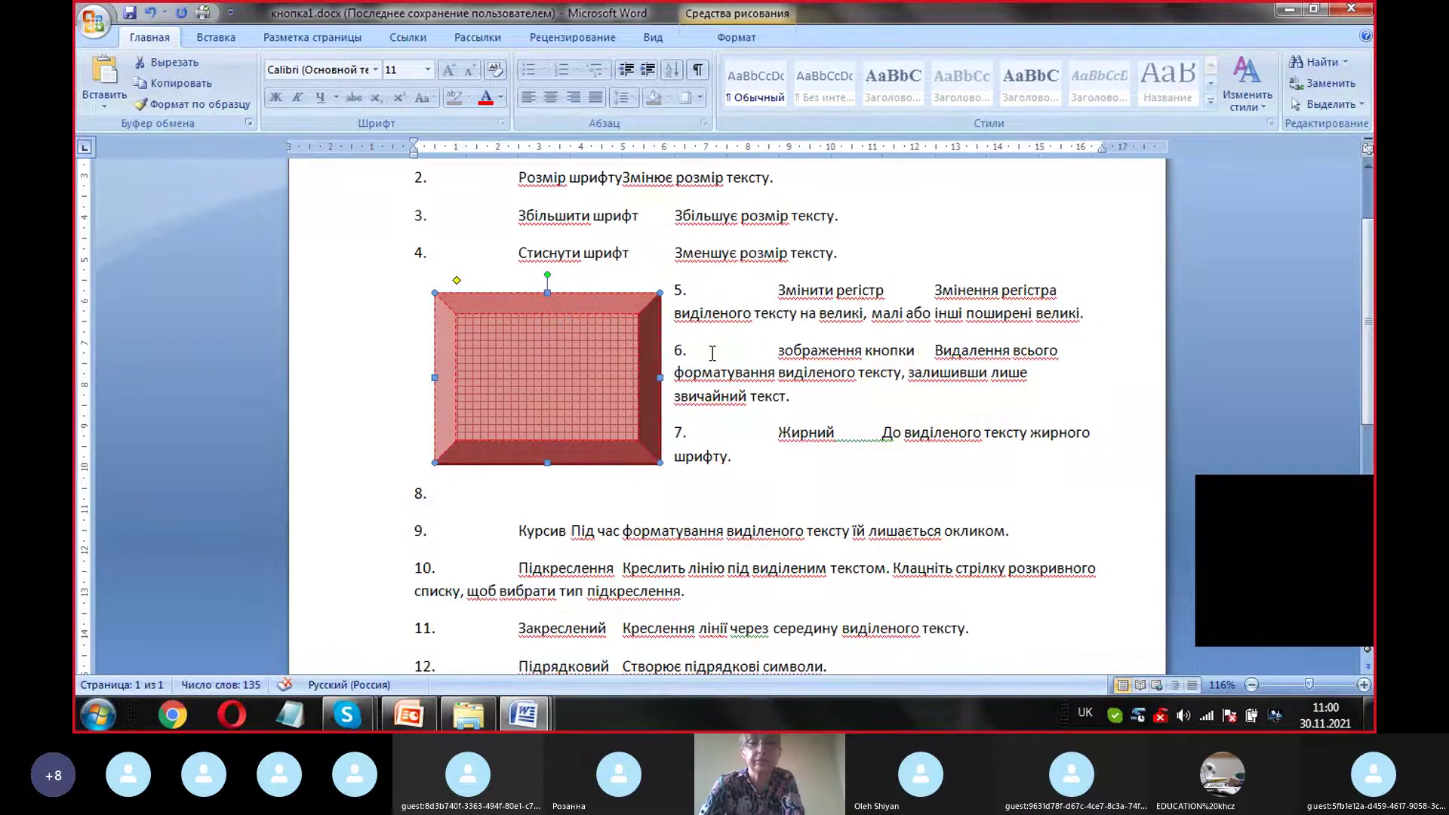
# Step: Move the pasted rectangle to several places in the text, ending over items 10 to 13, to demonstrate contour wrapping
pyautogui.moveTo(569, 357); pyautogui.dragTo(714, 365)
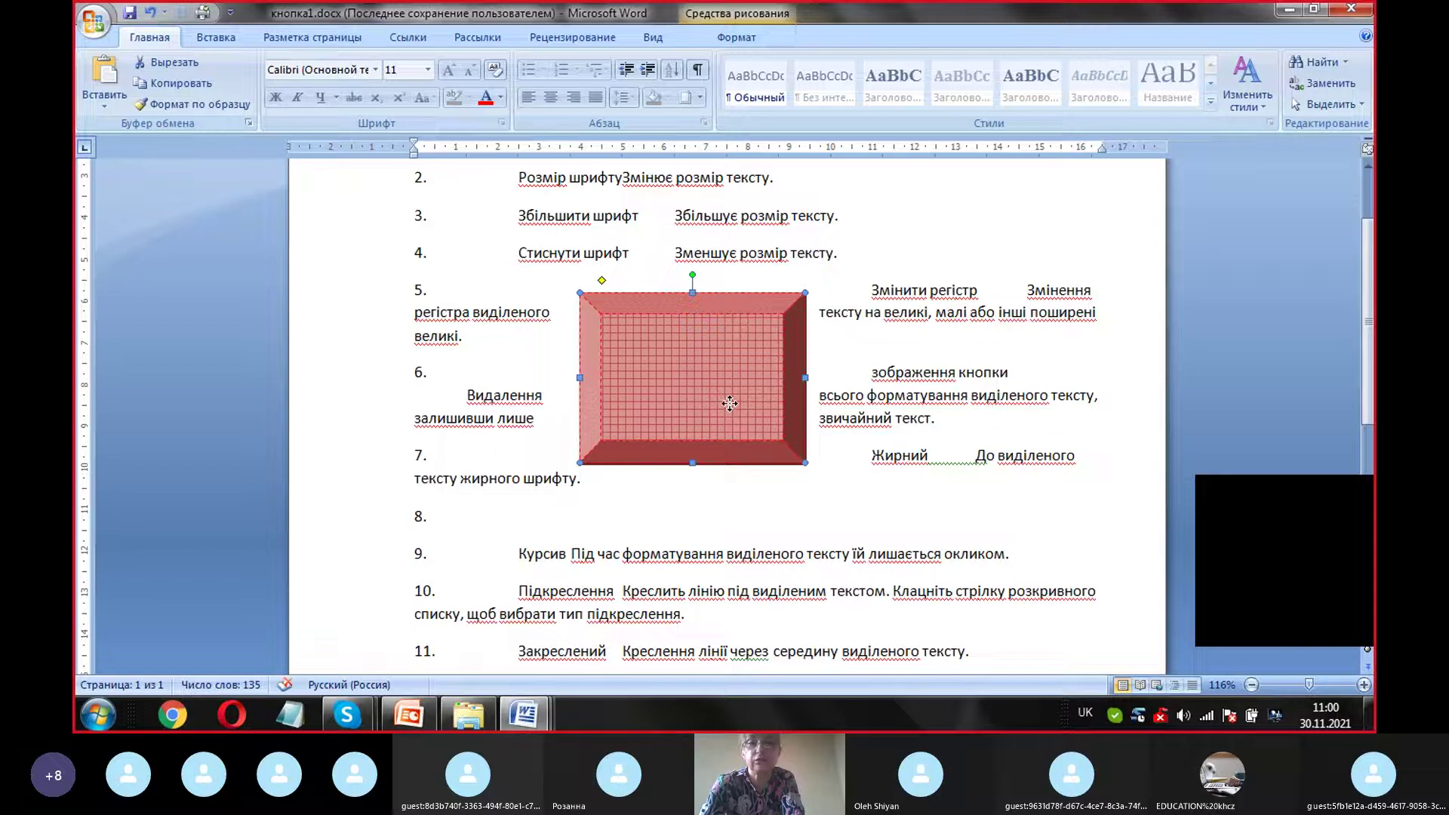
pyautogui.moveTo(730, 403); pyautogui.dragTo(770, 272)
pyautogui.scroll(1, 770, 385)
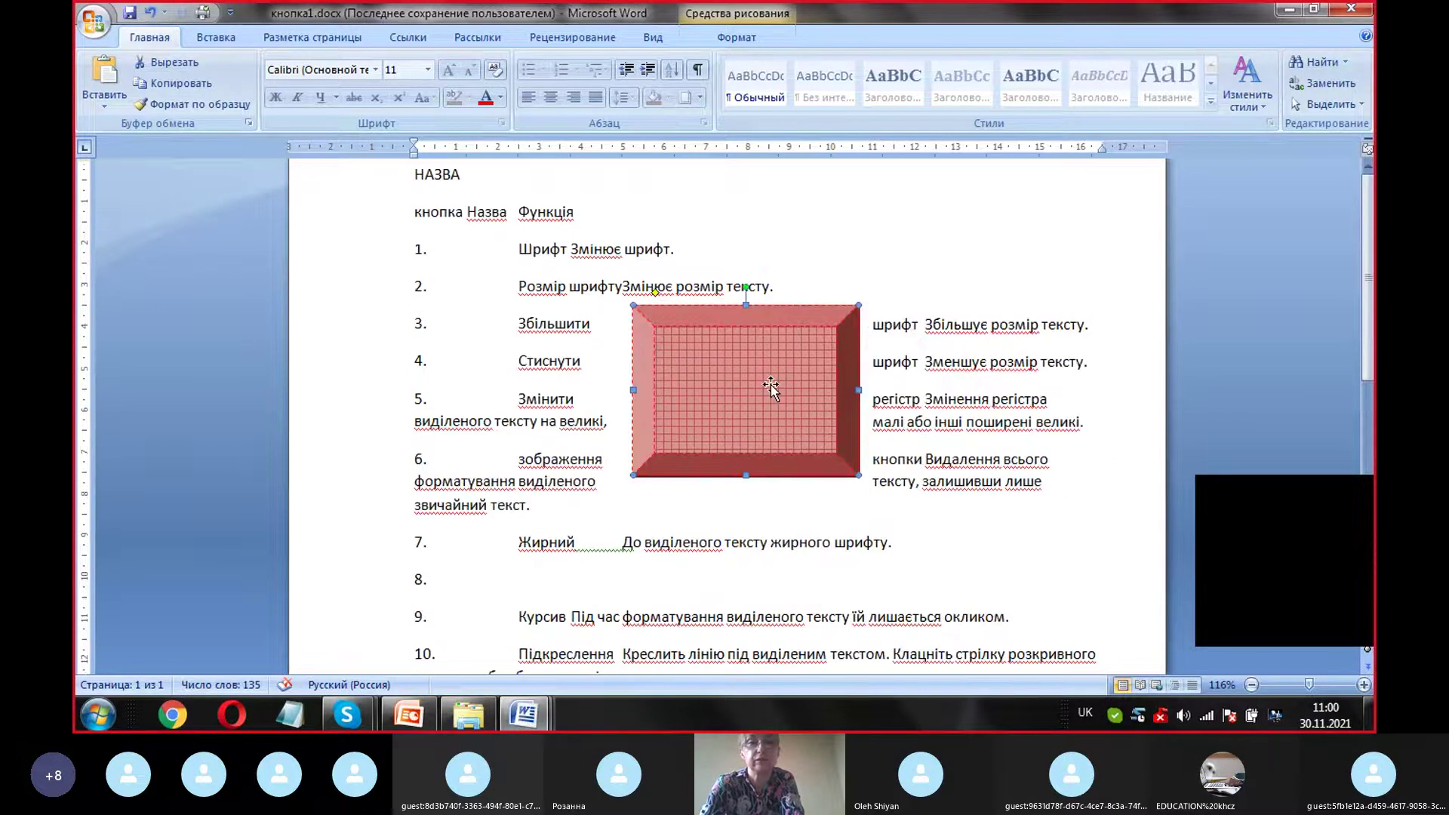
pyautogui.moveTo(767, 409); pyautogui.dragTo(877, 566)
pyautogui.scroll(-2, 848, 518)
pyautogui.moveTo(834, 379); pyautogui.dragTo(682, 555)
# Step: In Документ1, try the around-frame (вокруг рамки) wrapping for the patterned rectangle, and apply in-text wrapping (в тексте)
pyautogui.moveTo(528, 714)
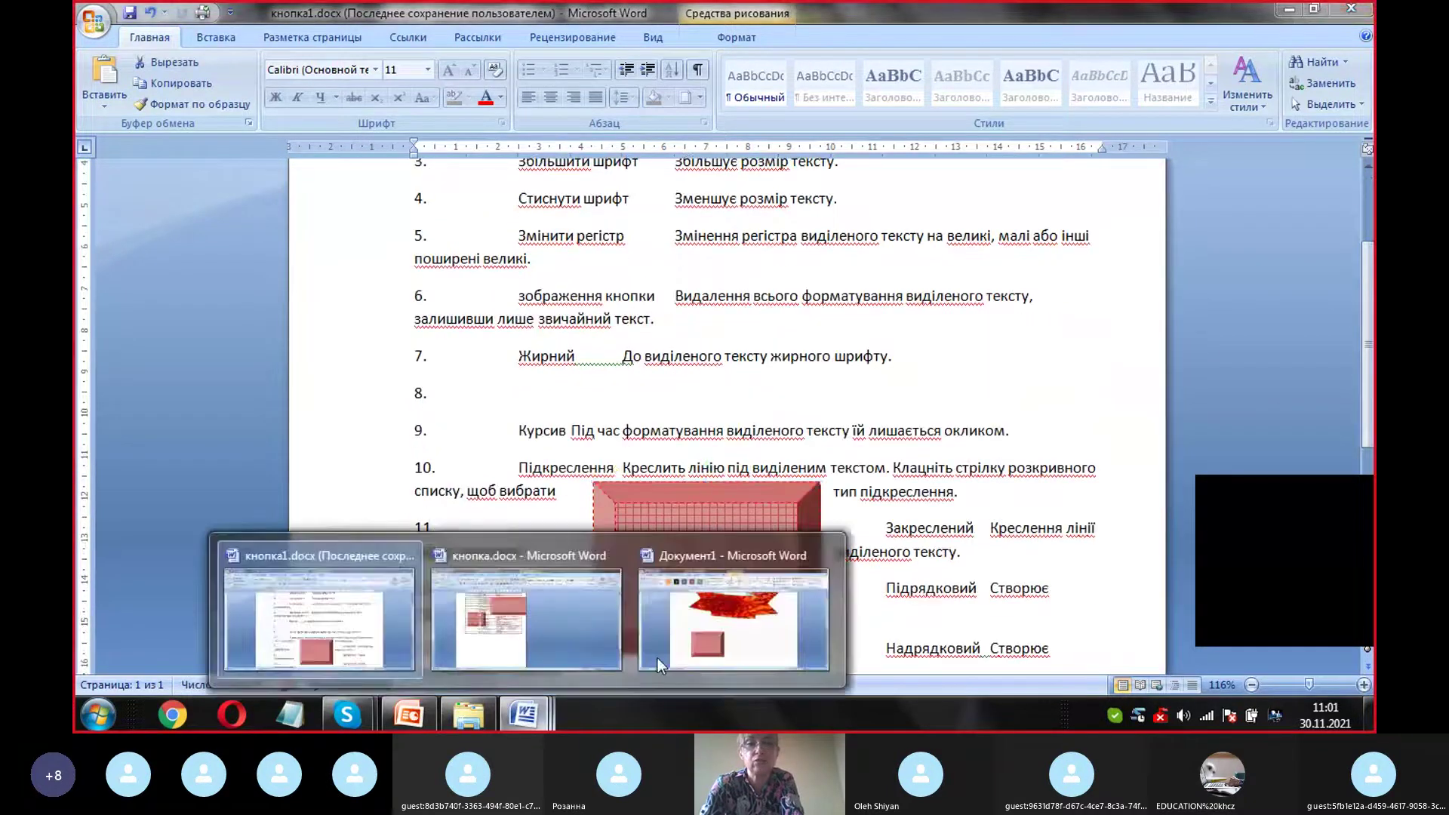
pyautogui.click(729, 553)
pyautogui.rightClick(591, 527)
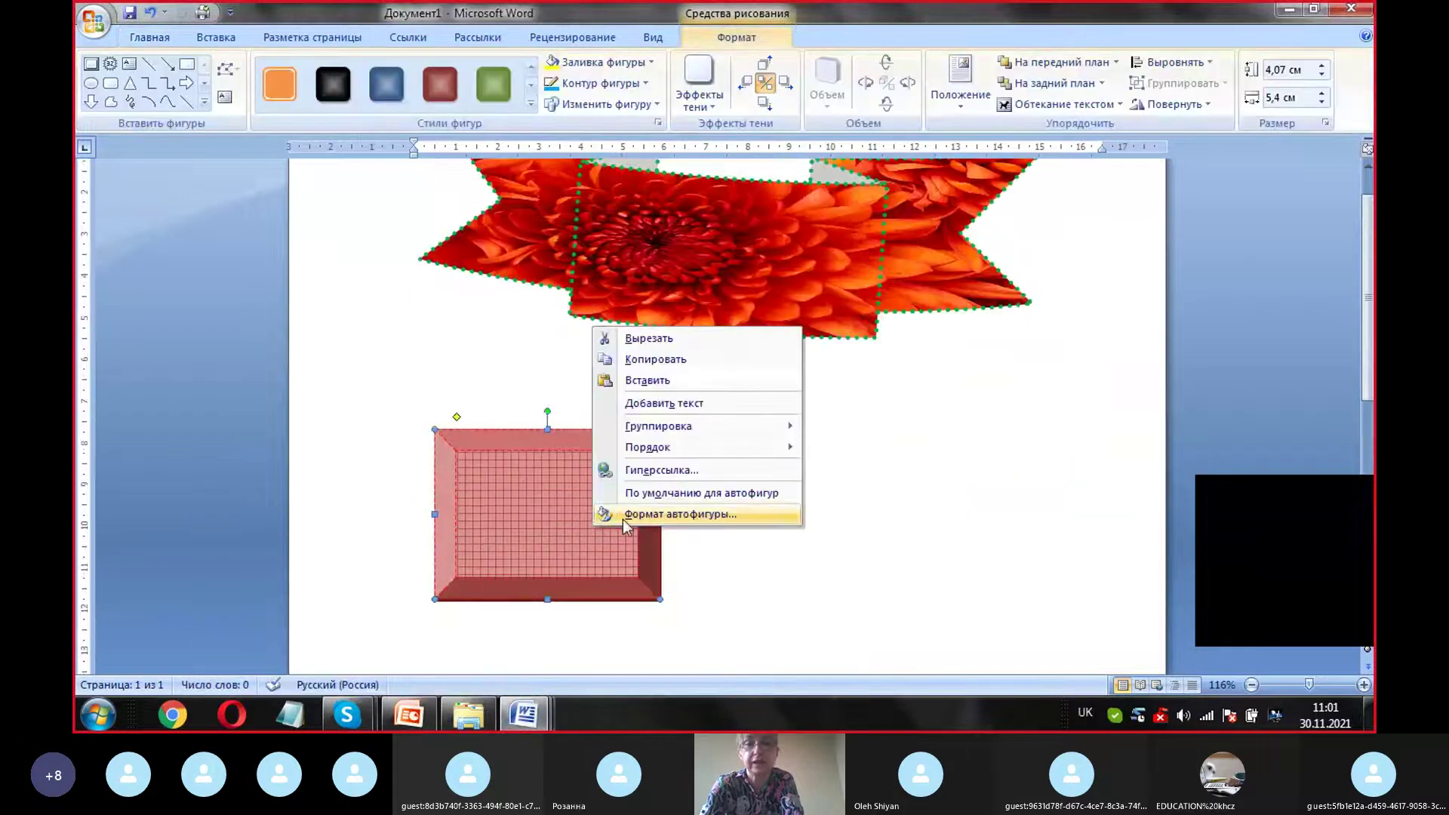
pyautogui.click(627, 516)
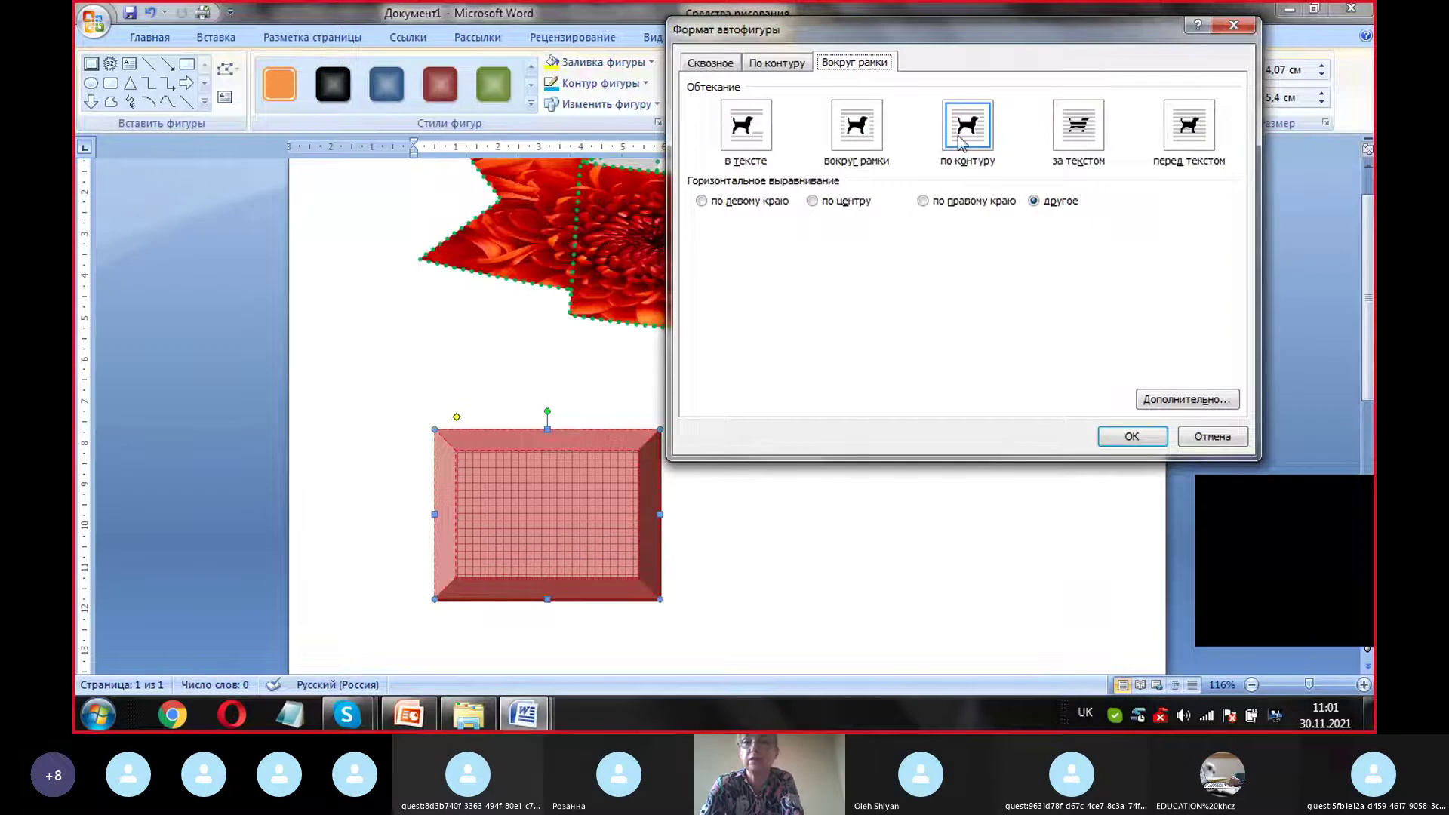
pyautogui.click(860, 138)
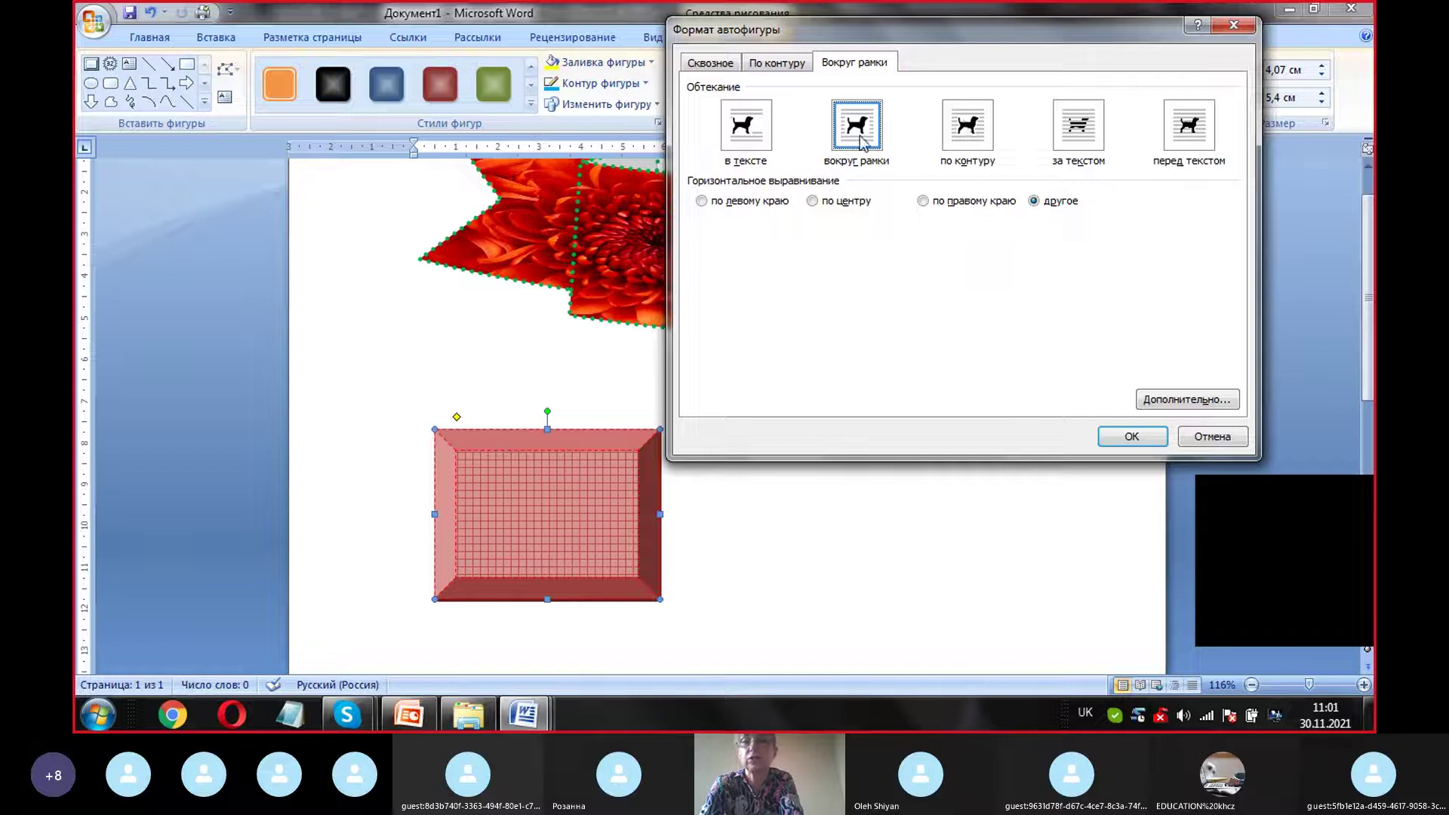
pyautogui.click(758, 142)
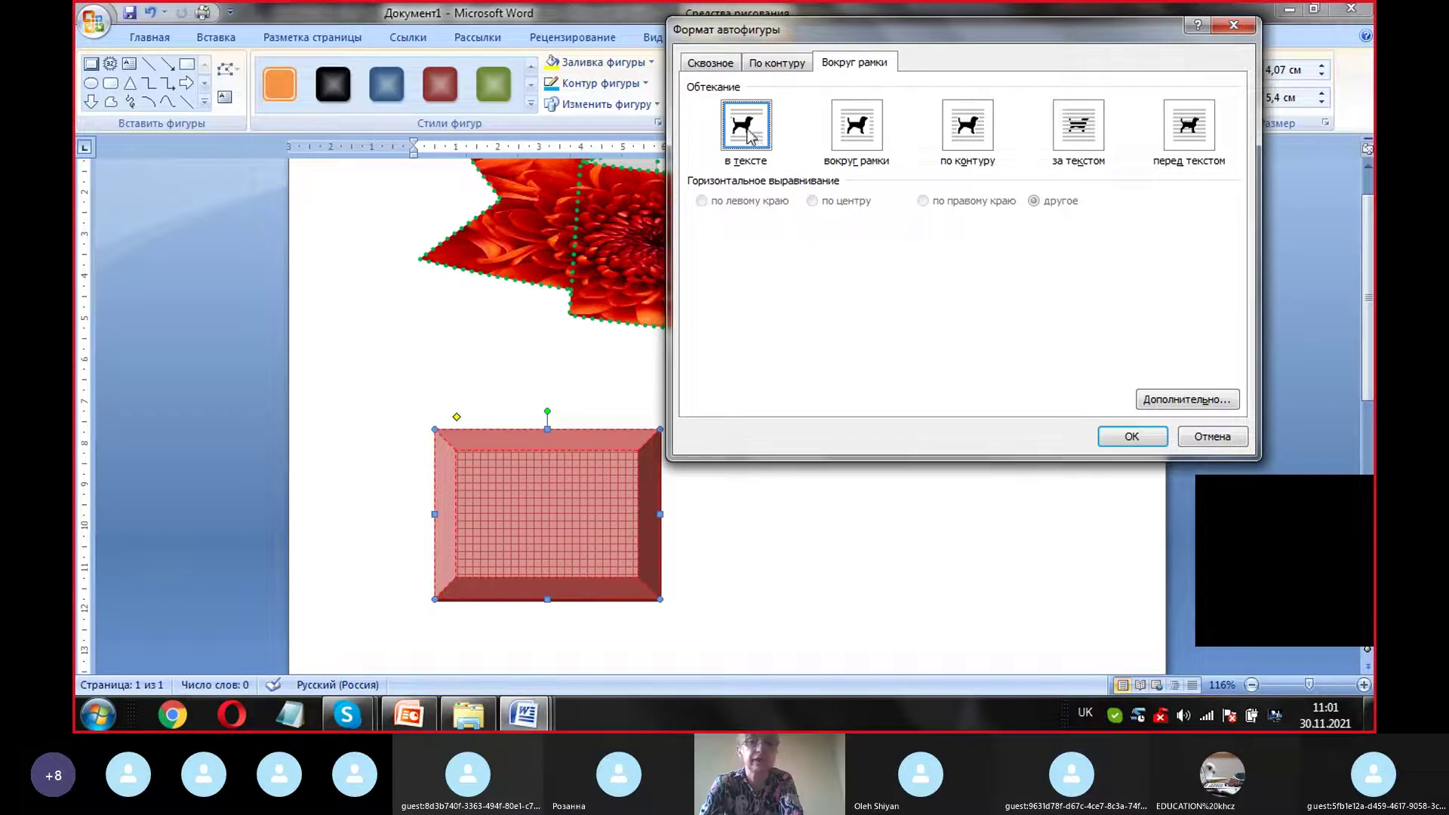
pyautogui.click(534, 721)
pyautogui.click(695, 462)
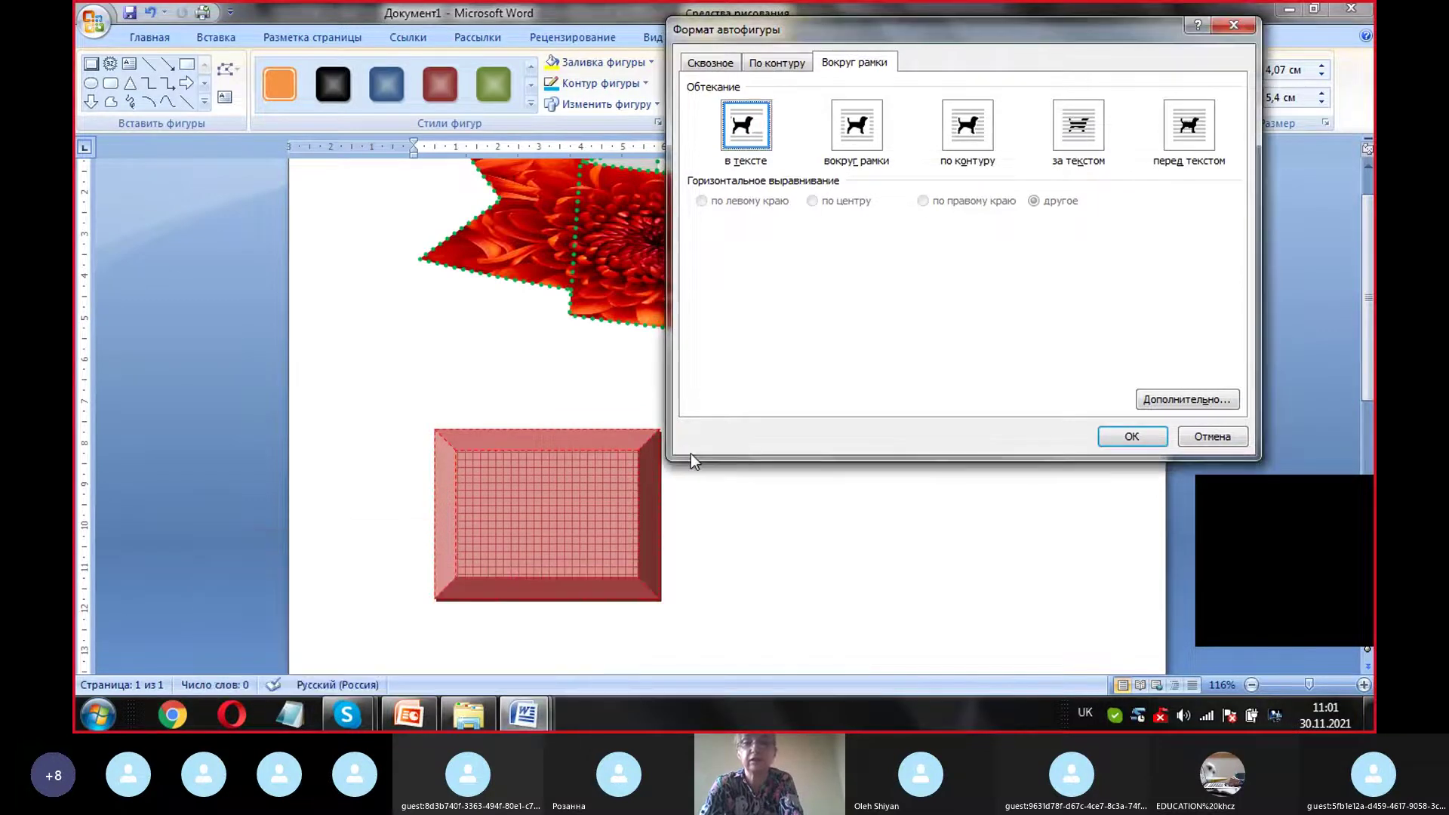
pyautogui.click(526, 721)
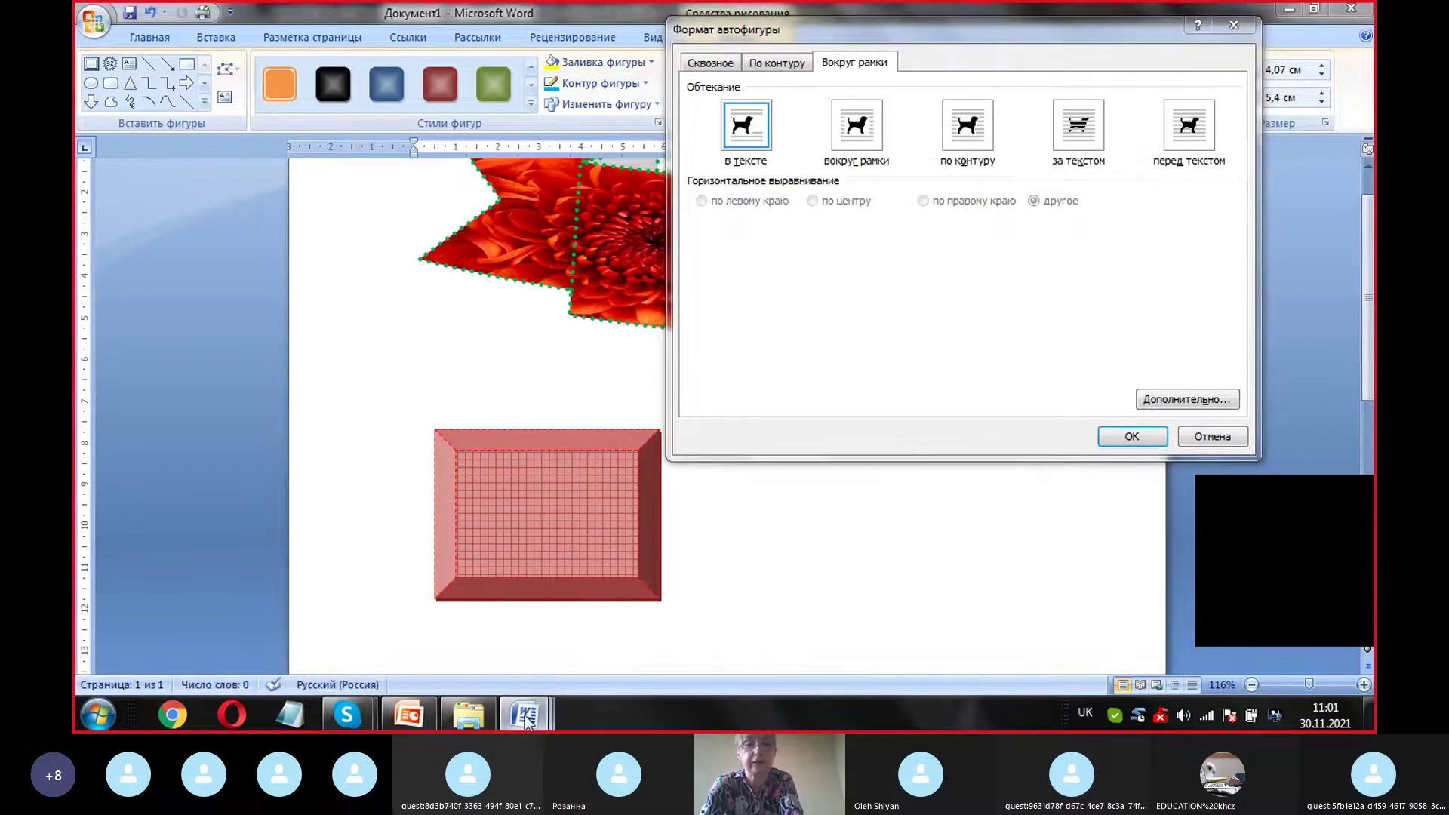
pyautogui.click(501, 527)
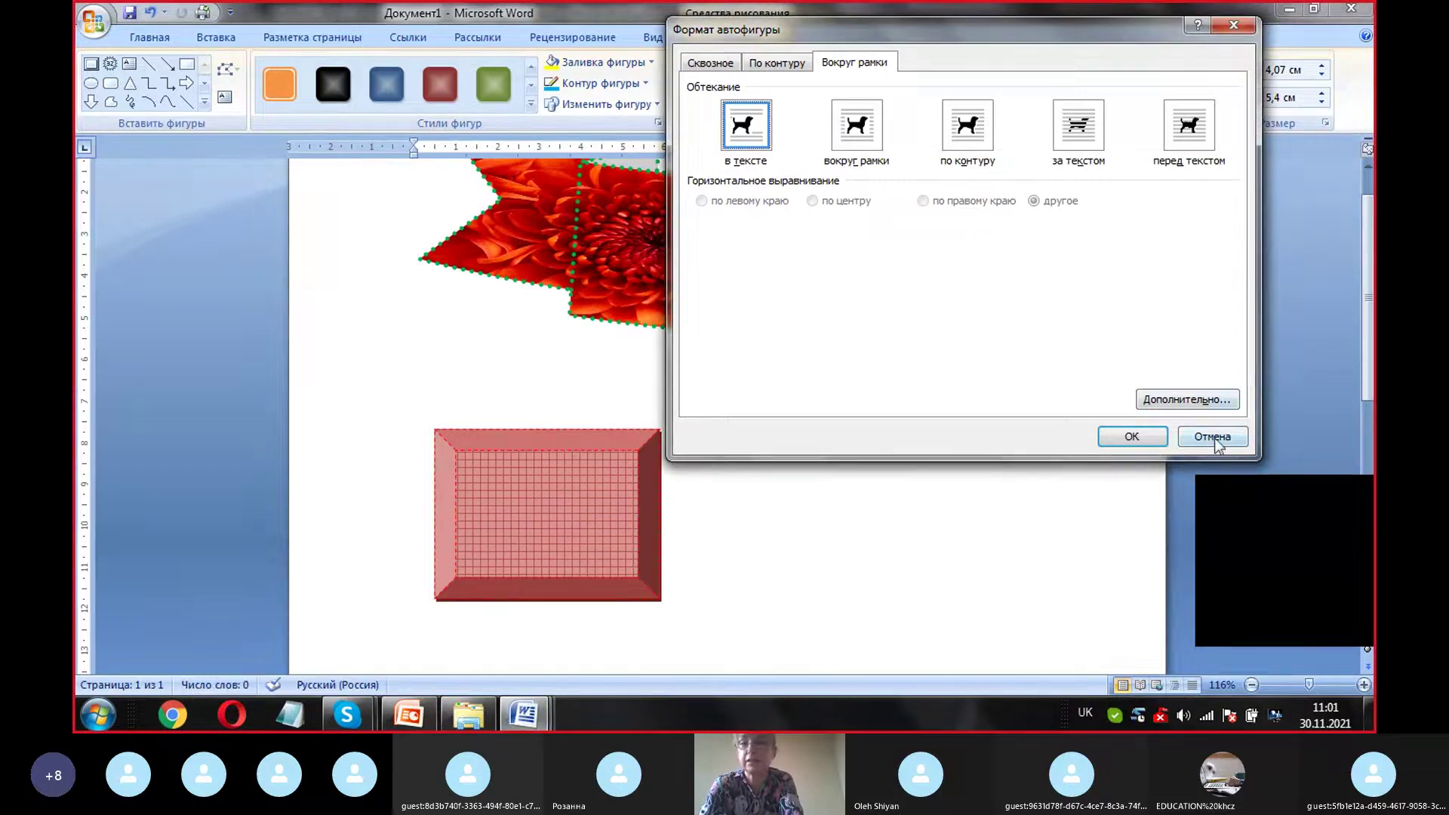
pyautogui.click(1132, 438)
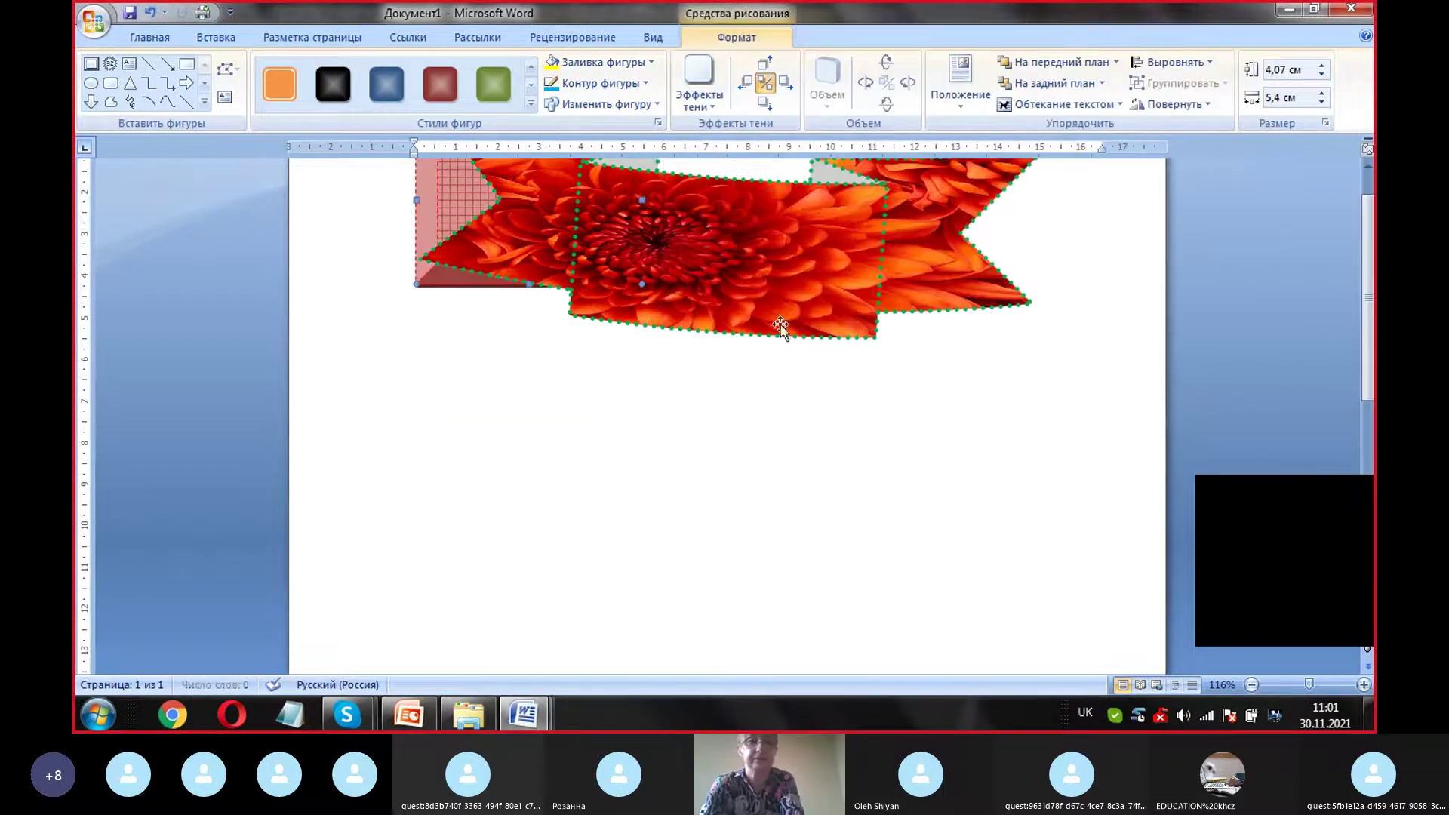
# Step: Move the flower-filled ribbon shape down so that it uncovers most of the patterned rectangle
pyautogui.scroll(2, 498, 454)
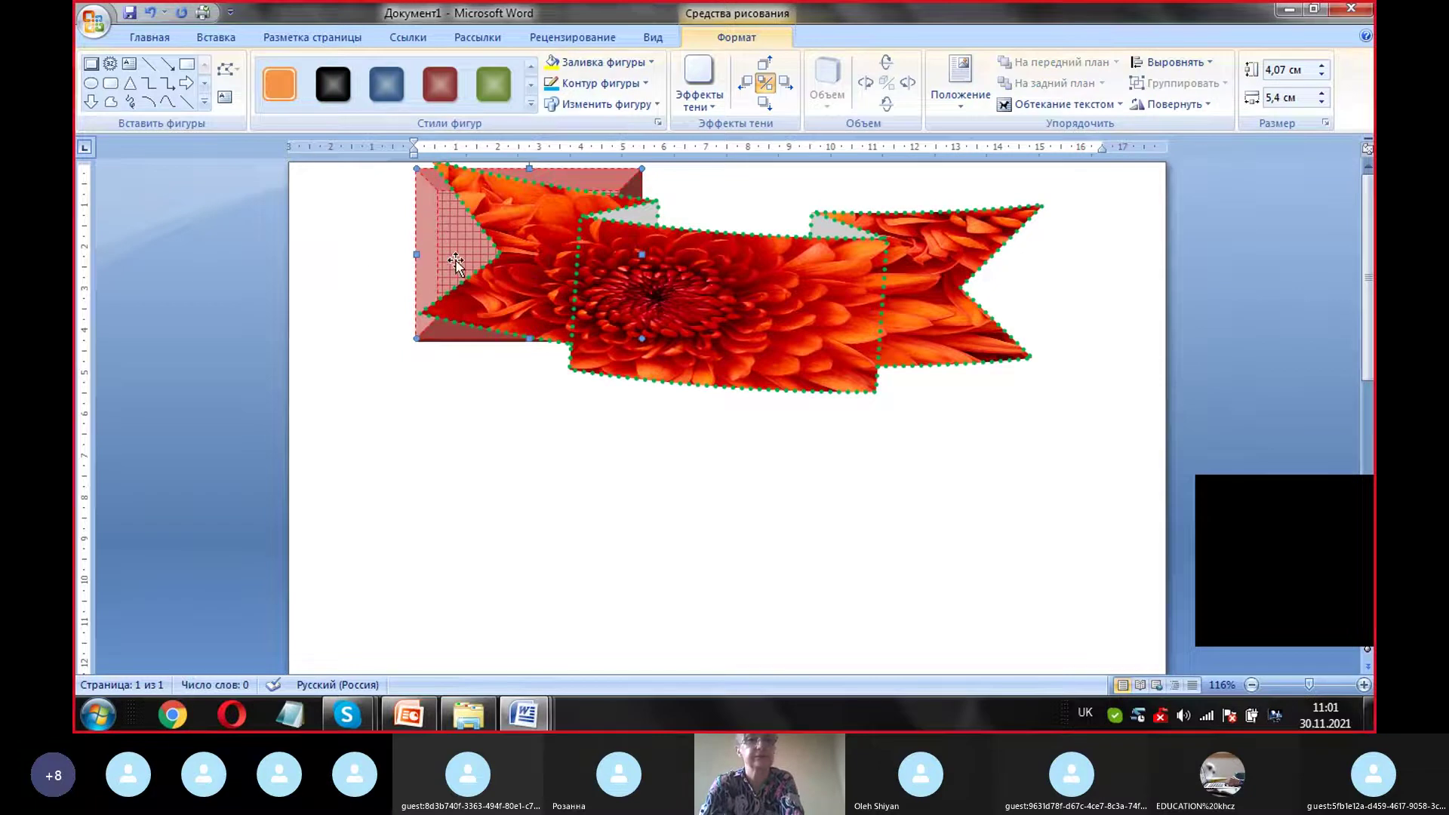
pyautogui.click(464, 491)
pyautogui.moveTo(710, 360); pyautogui.dragTo(756, 506)
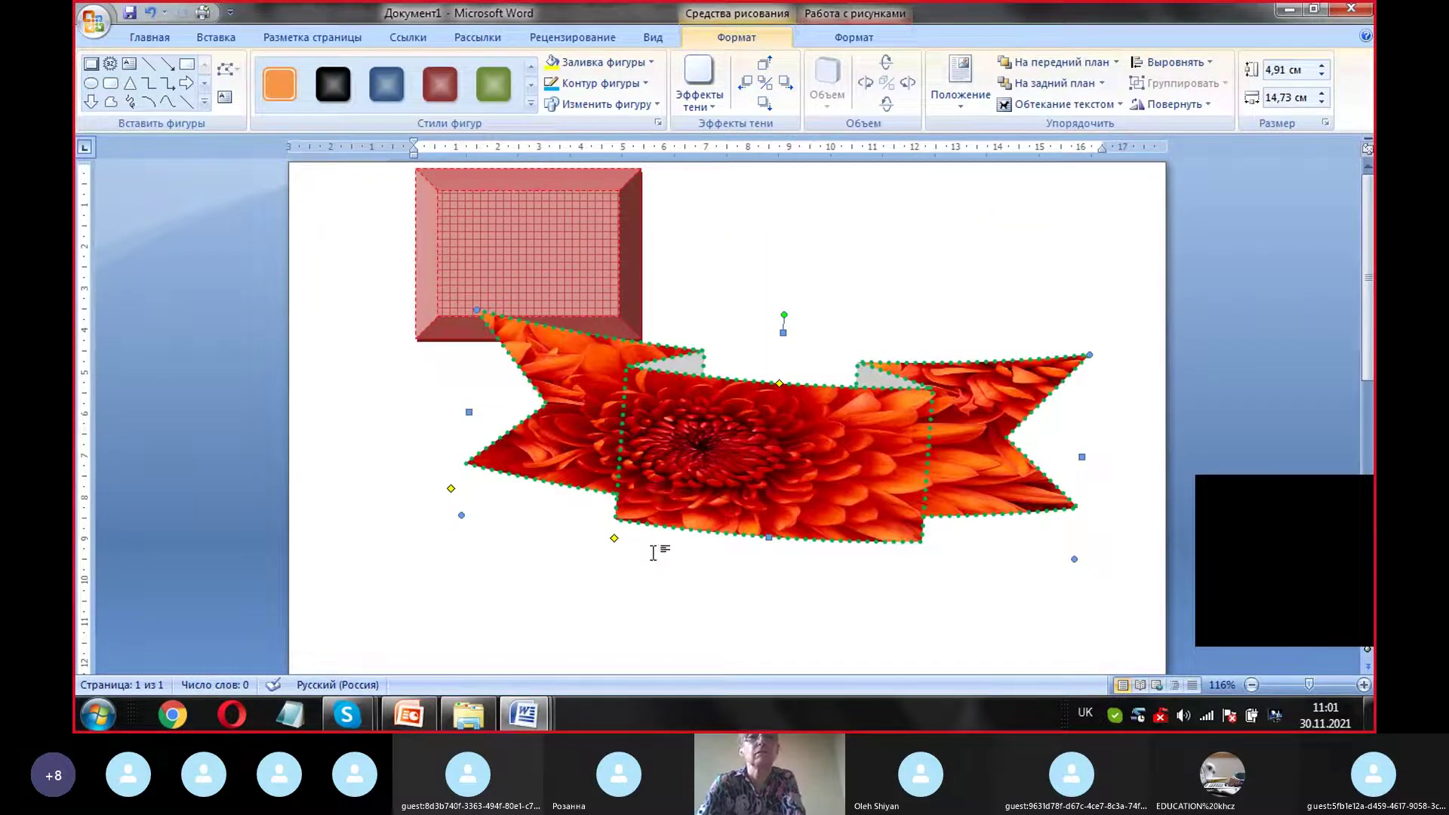
# Step: Review the shapes gallery and compare the drawing and picture formatting commands available for the flower-filled ribbon
pyautogui.click(218, 38)
pyautogui.click(420, 80)
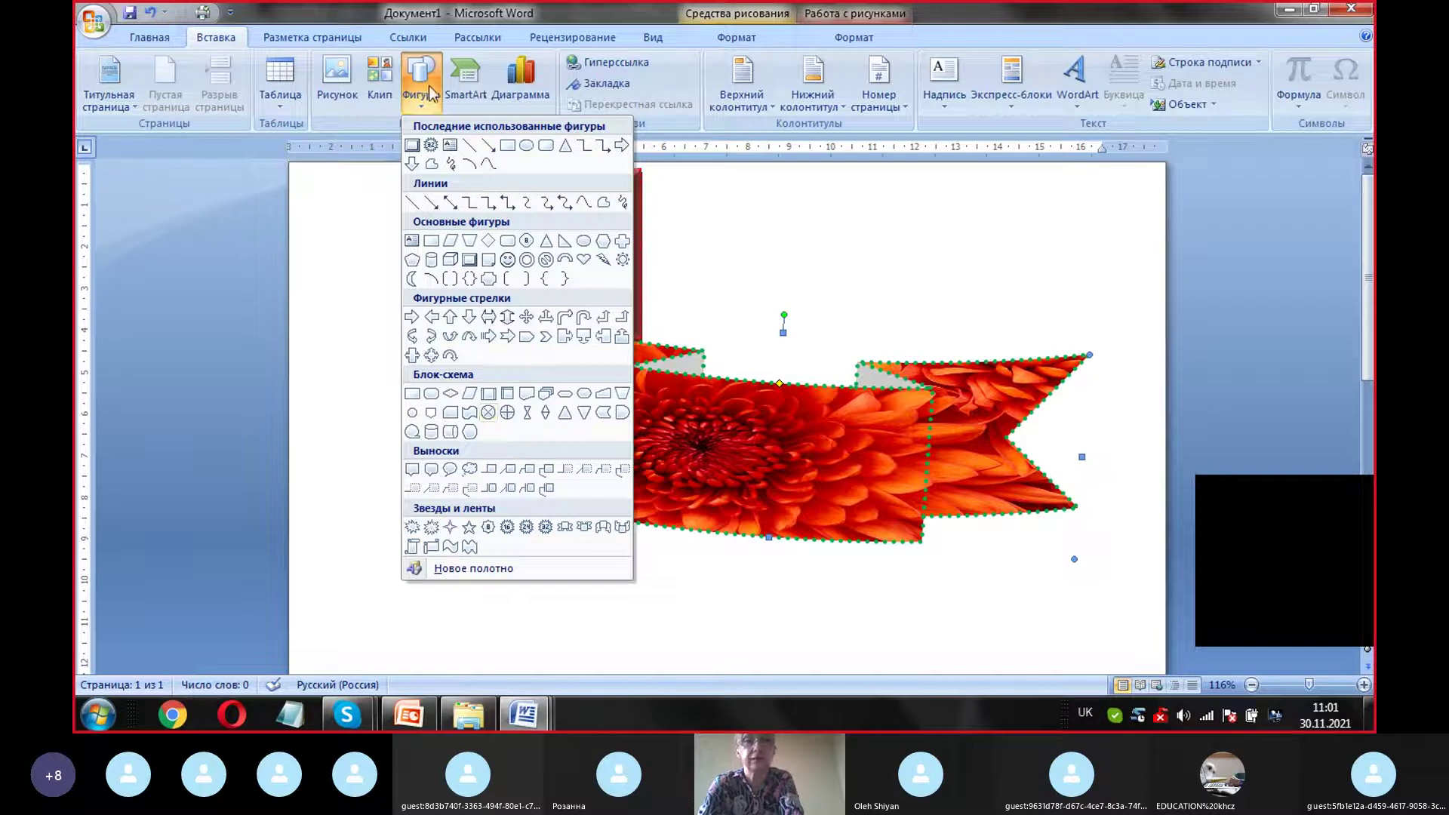
pyautogui.click(715, 405)
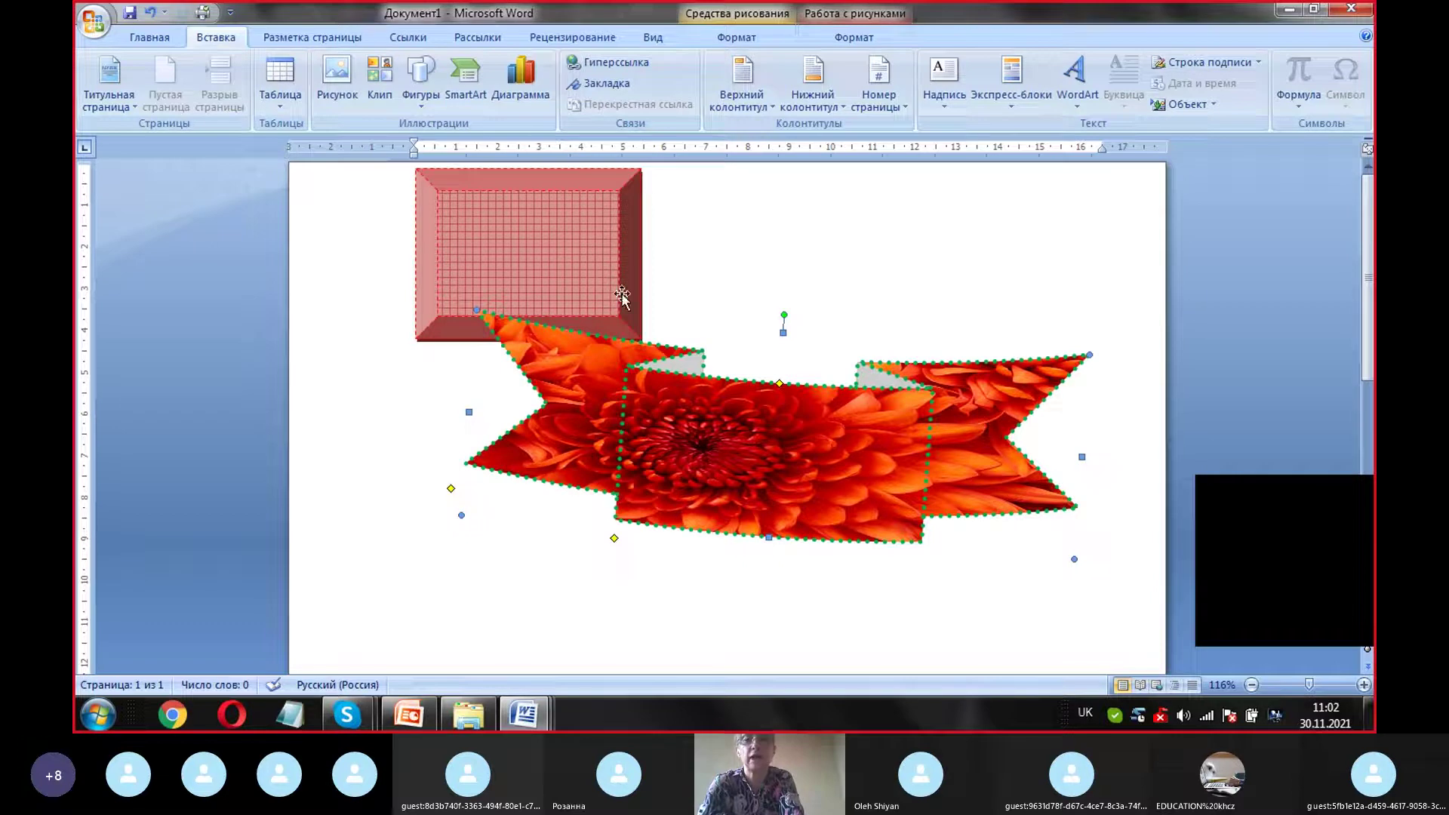
pyautogui.rightClick(715, 444)
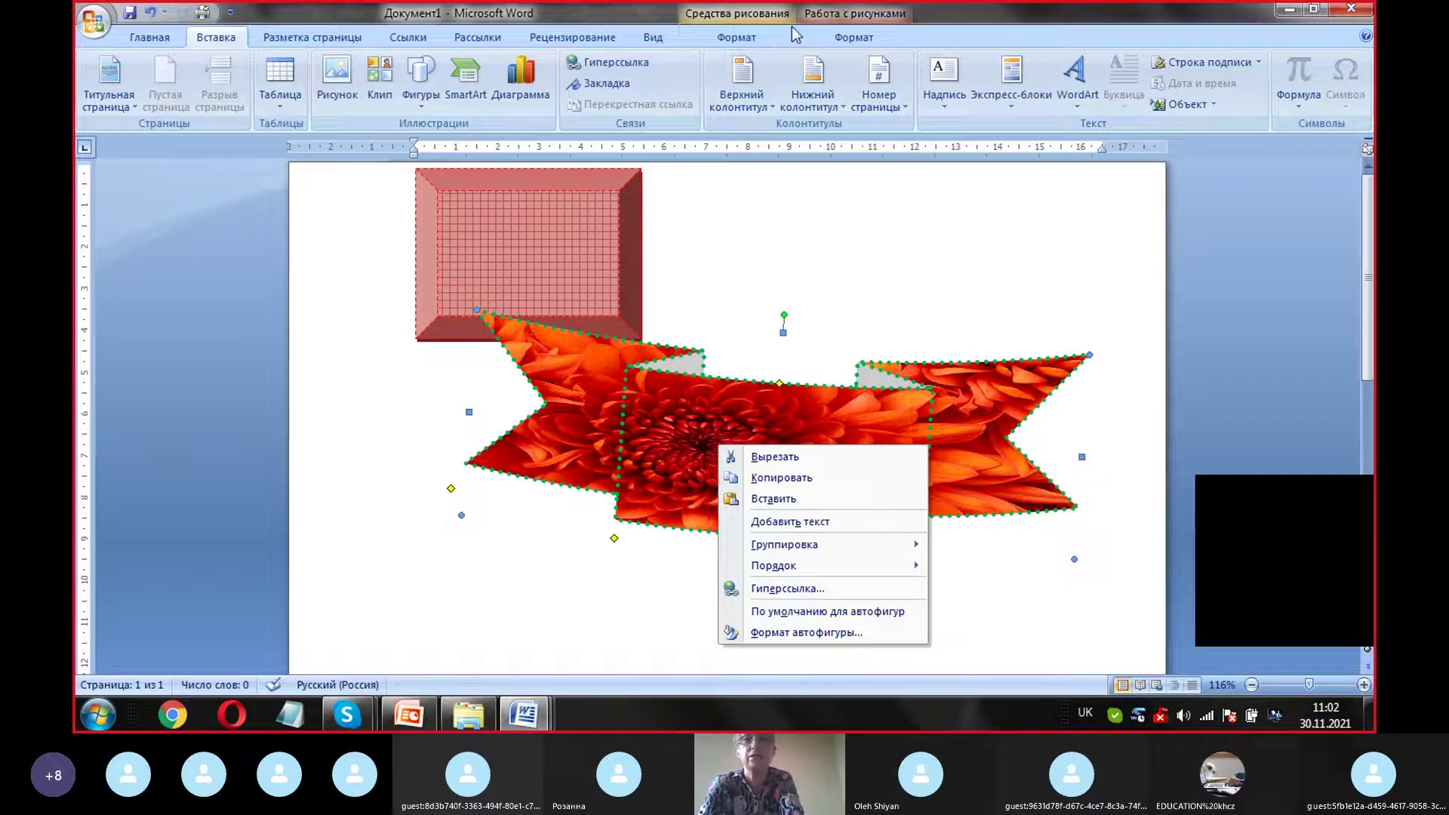
pyautogui.click(846, 15)
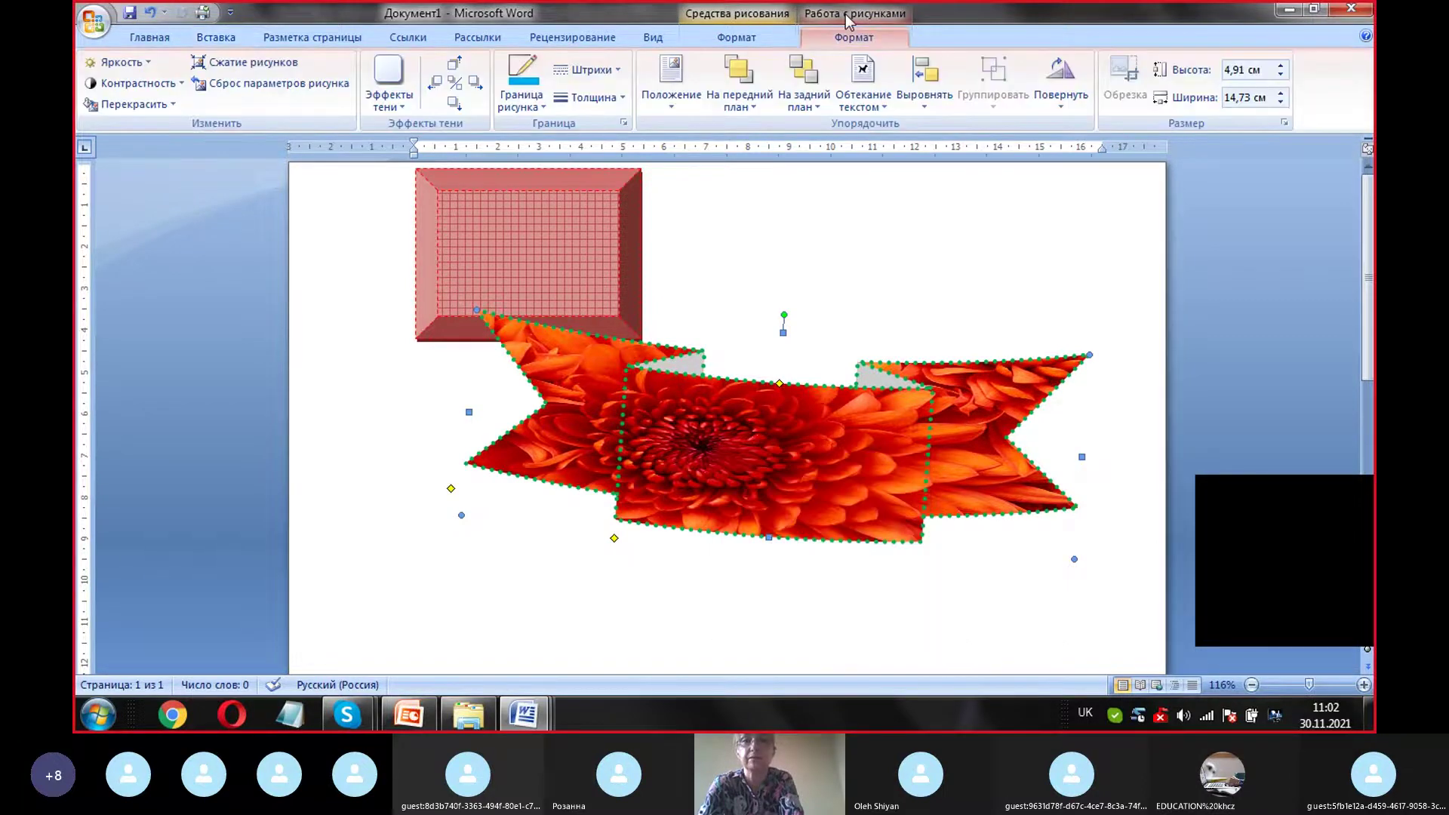
pyautogui.click(727, 16)
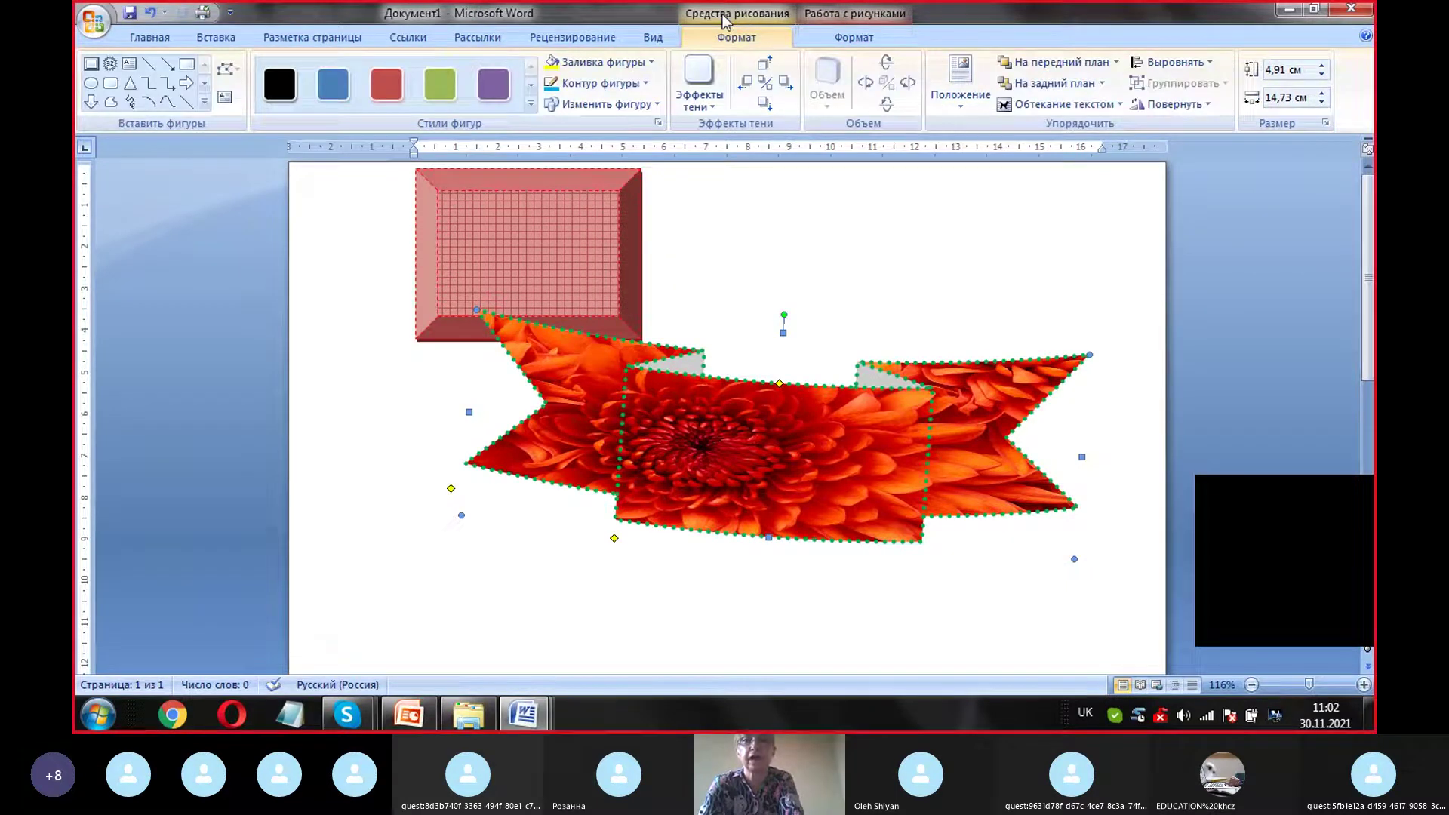
pyautogui.click(821, 17)
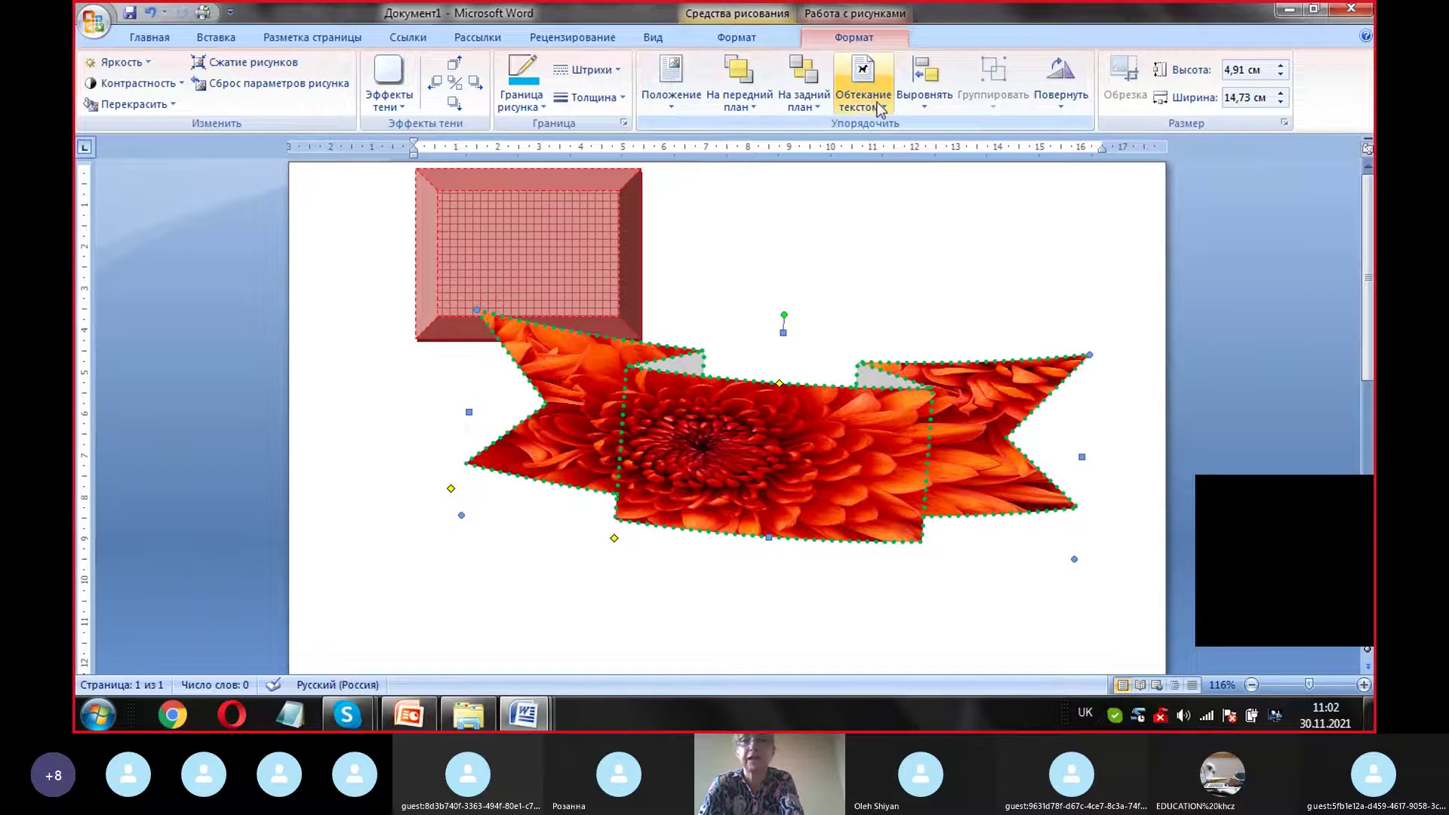
pyautogui.scroll(1, 955, 89)
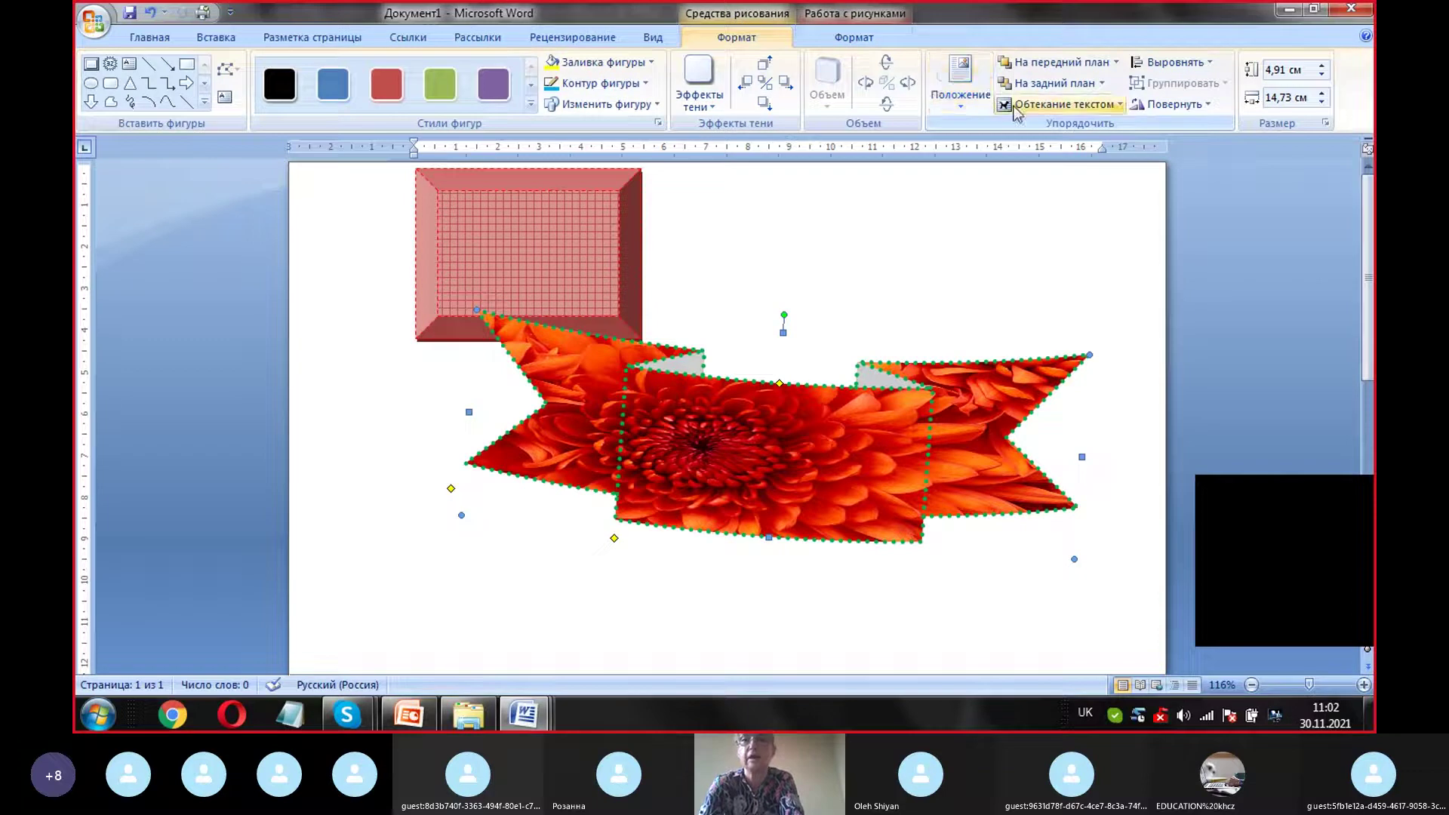
pyautogui.click(861, 21)
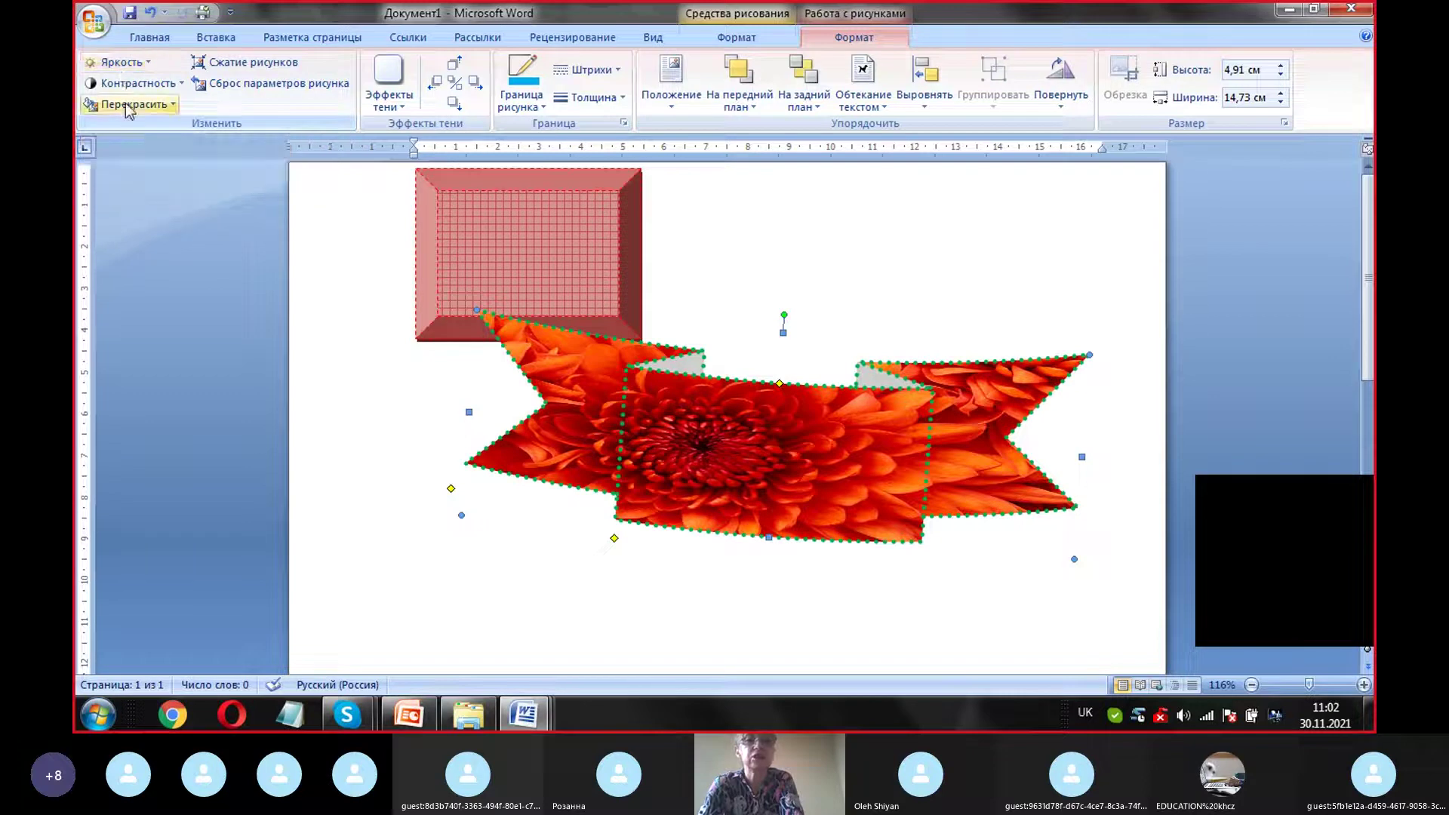
# Step: Examine the ribbon shape's wrapping, fill and line settings in the AutoShape format dialog, and close it without changes
pyautogui.rightClick(868, 433)
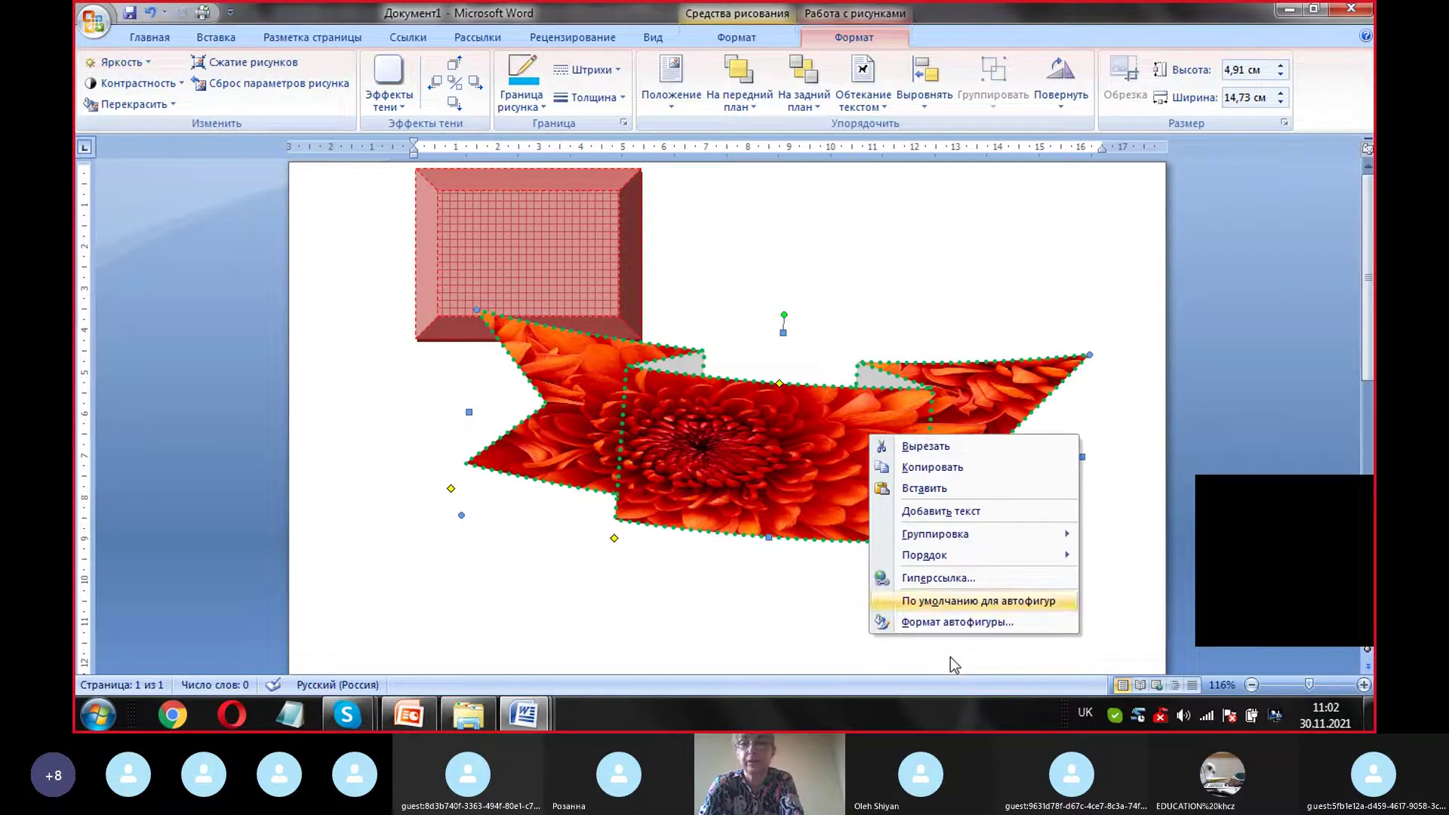
pyautogui.click(954, 622)
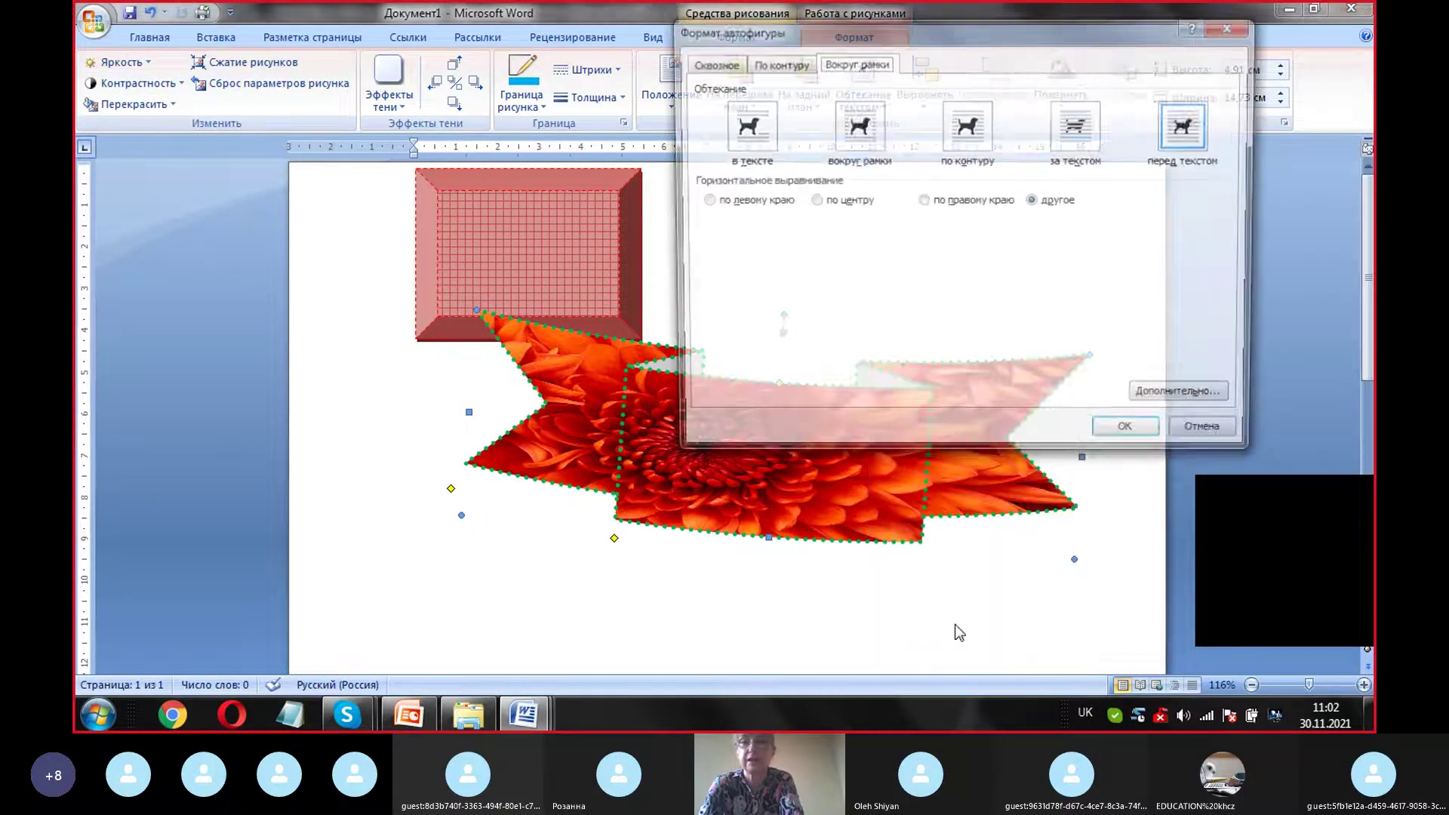
pyautogui.click(777, 63)
pyautogui.click(710, 62)
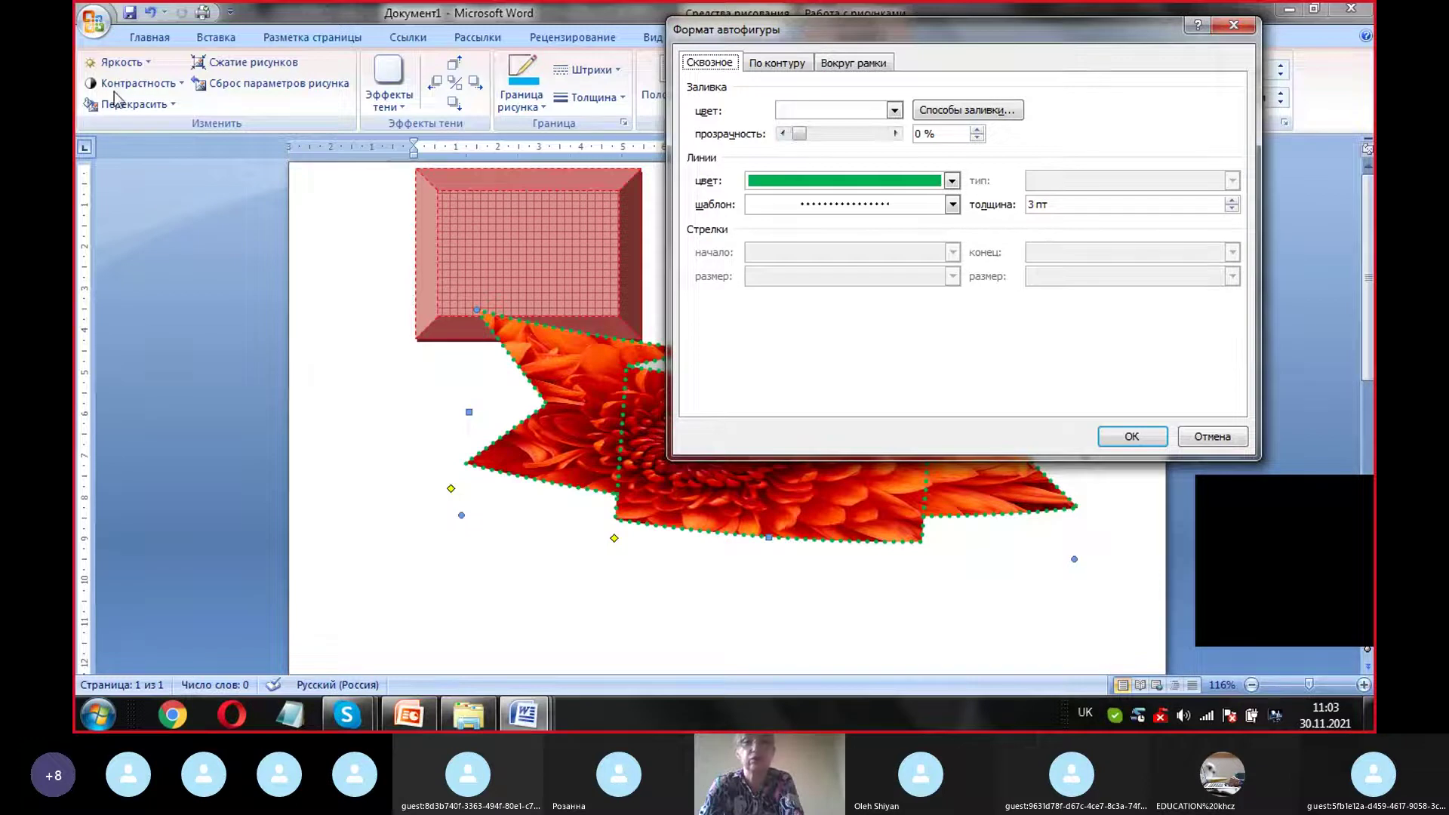
pyautogui.click(1244, 27)
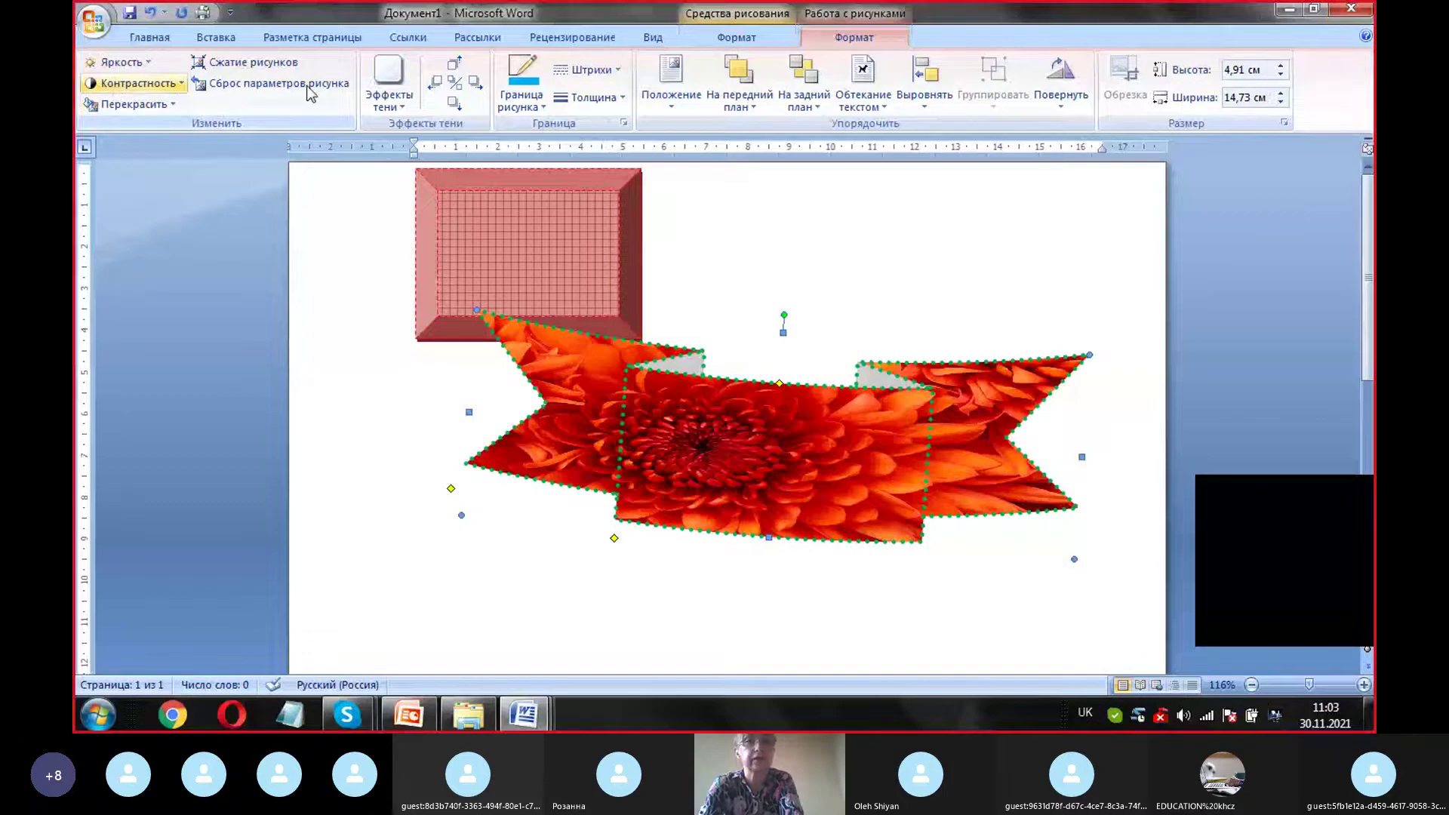
# Step: Open the SmartArt graphic selection to show the available diagram categories
pyautogui.click(753, 34)
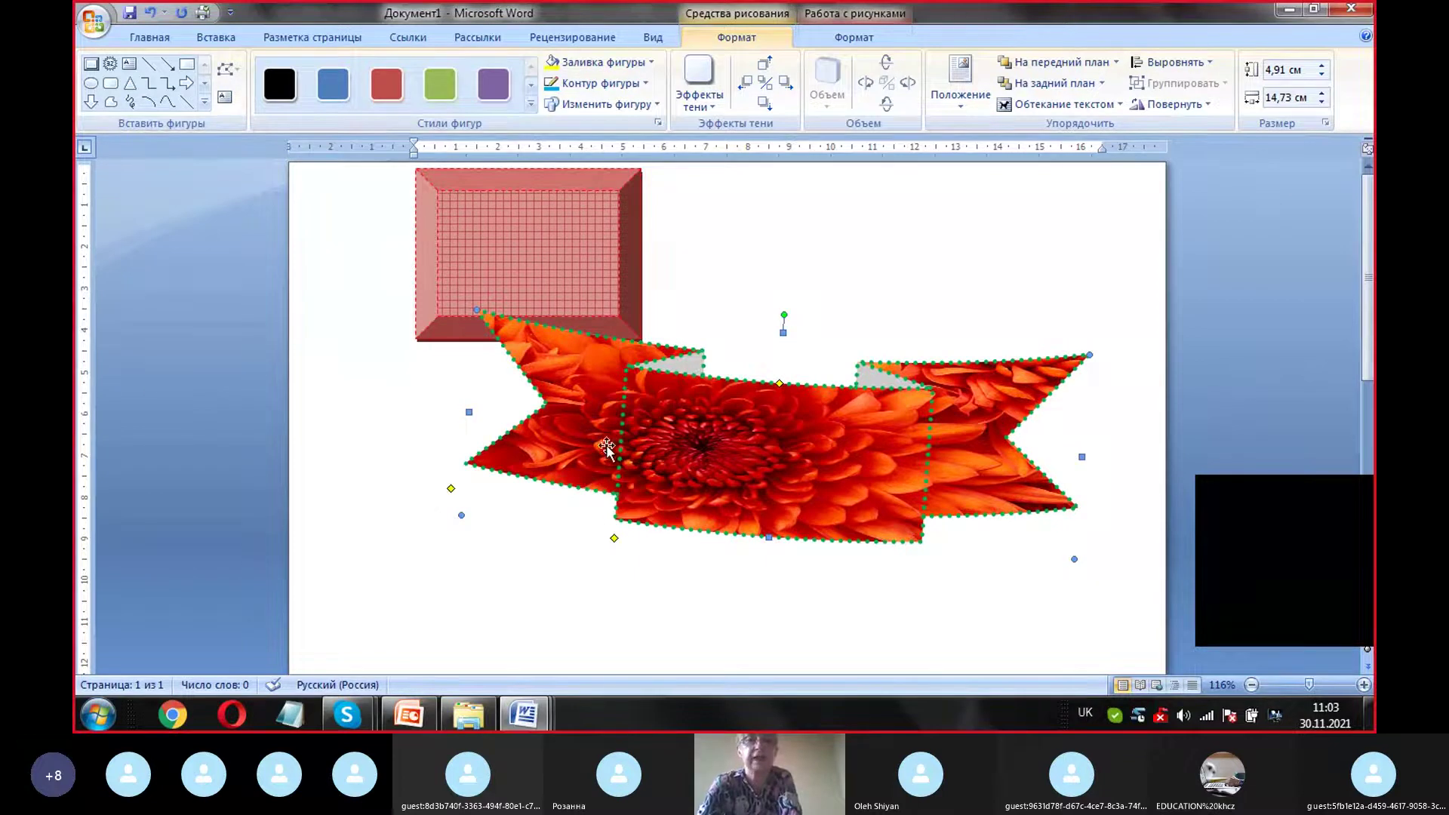
pyautogui.click(209, 44)
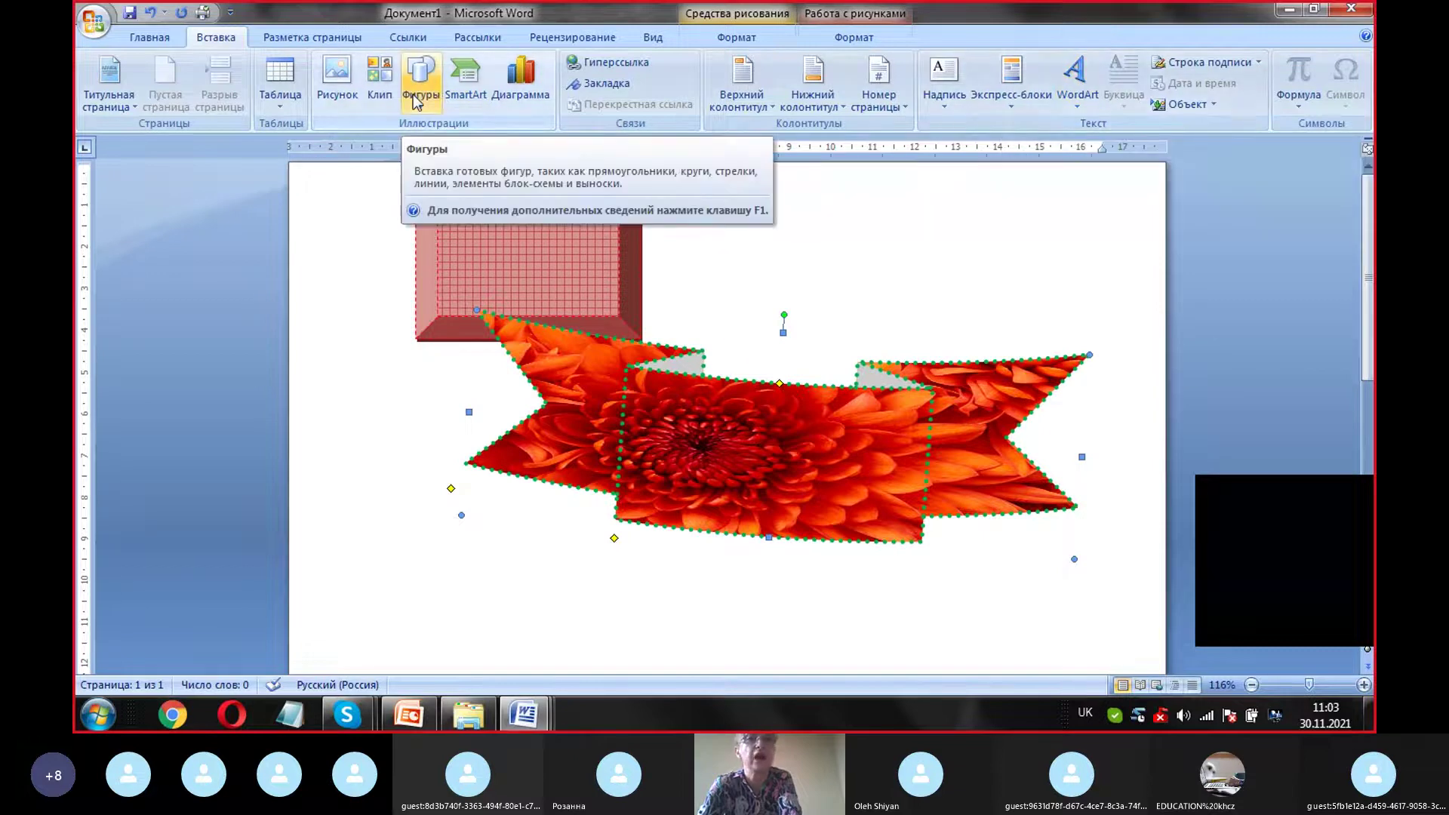
pyautogui.click(468, 94)
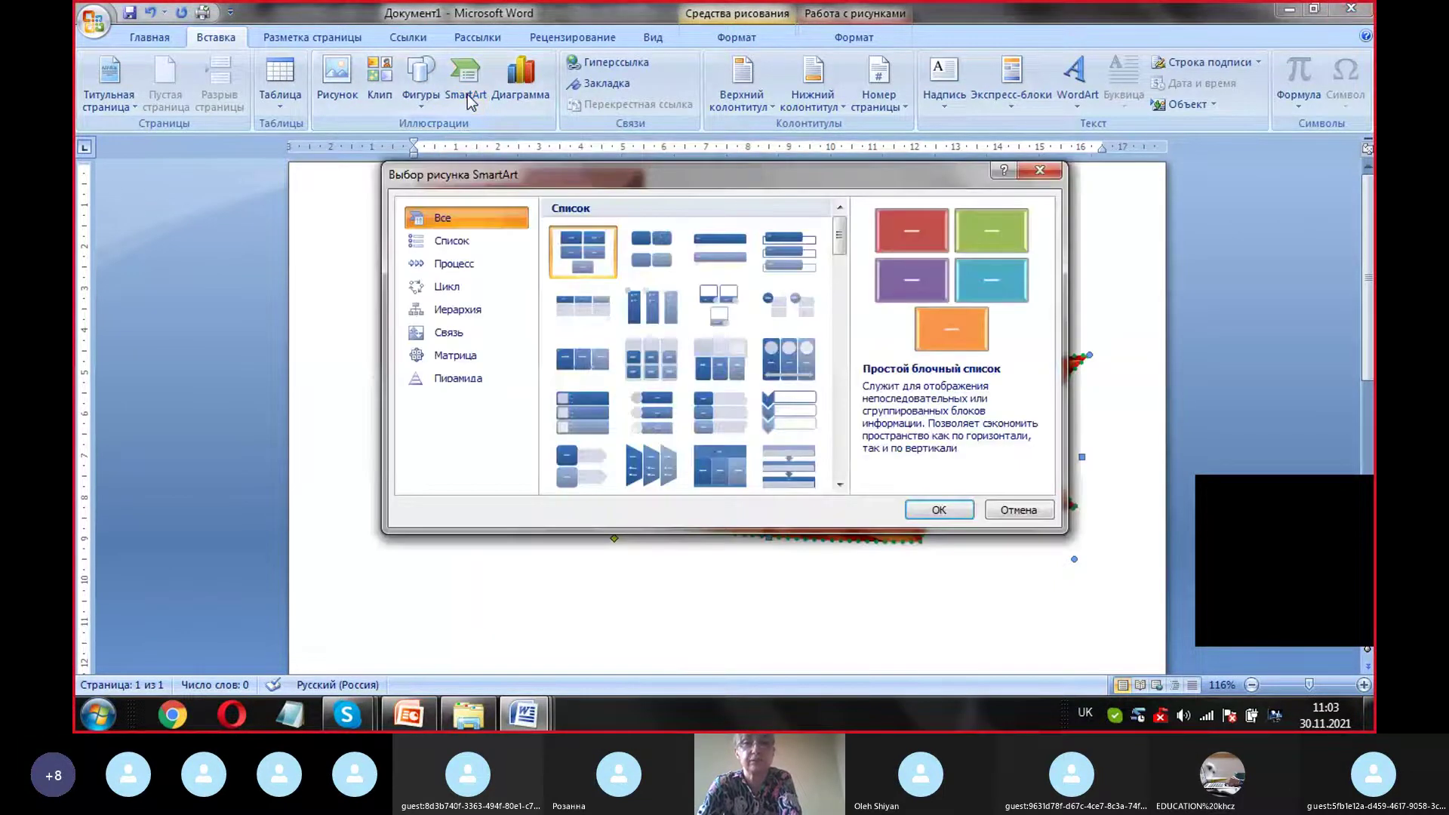